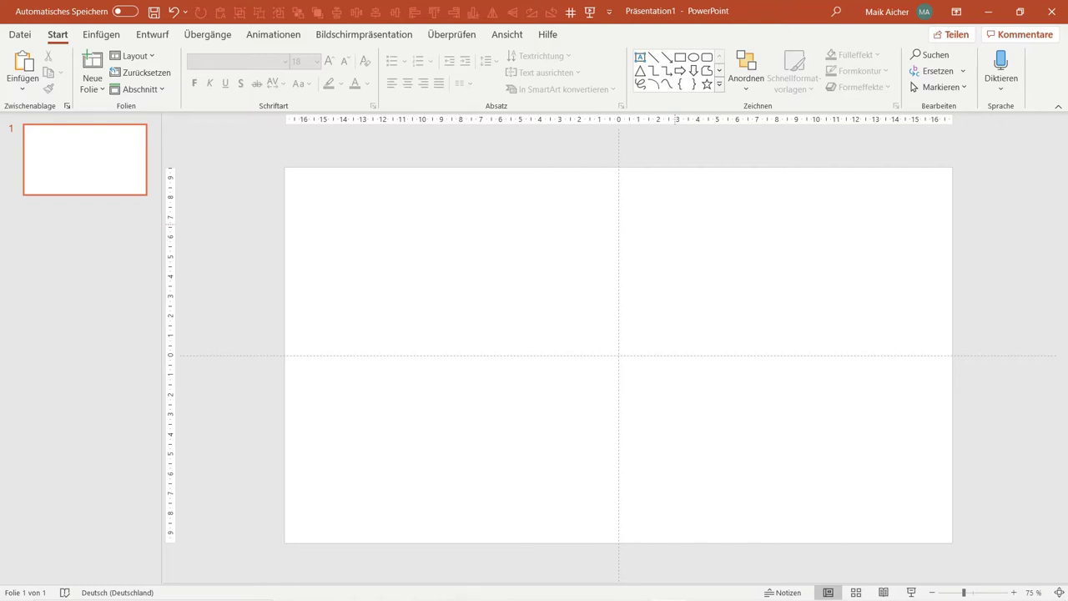
# Step: Insert Smiley_1.png from the Diverses folder onto the blank slide
pyautogui.click(108, 38)
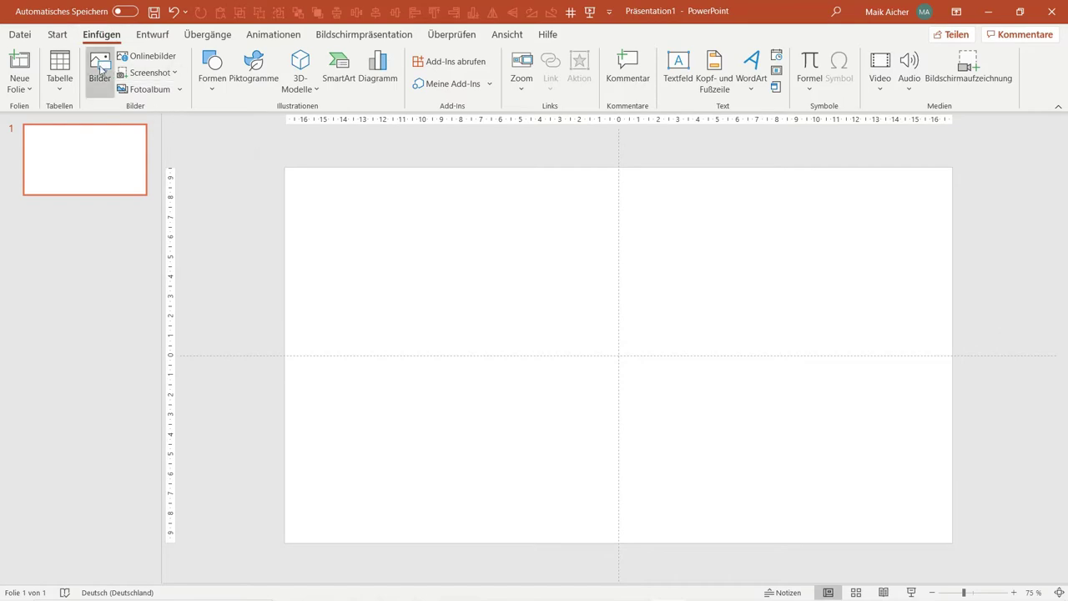
pyautogui.click(100, 70)
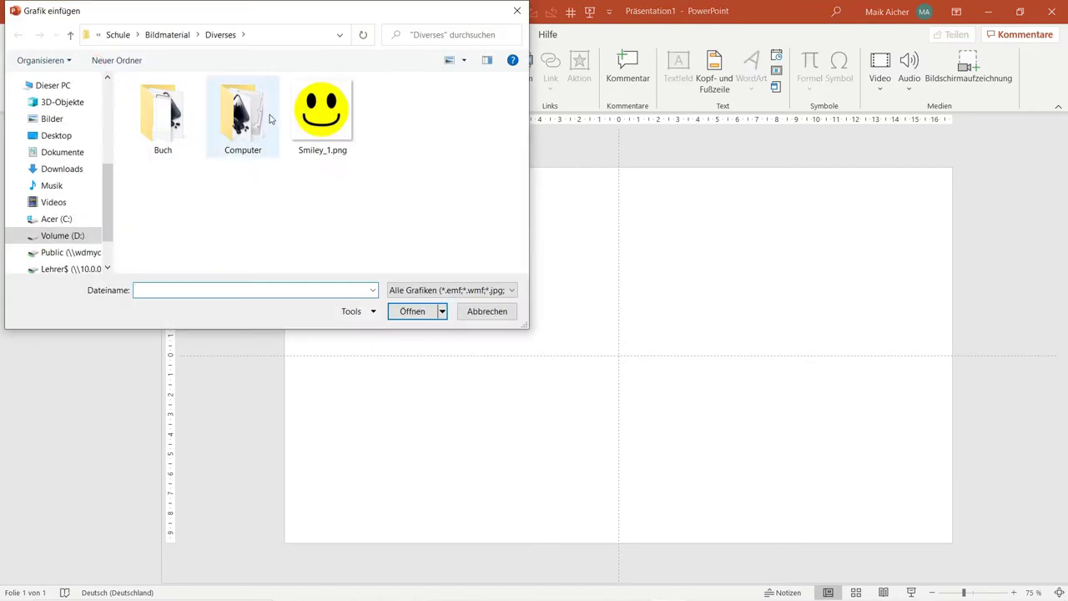
pyautogui.click(340, 124)
pyautogui.click(411, 310)
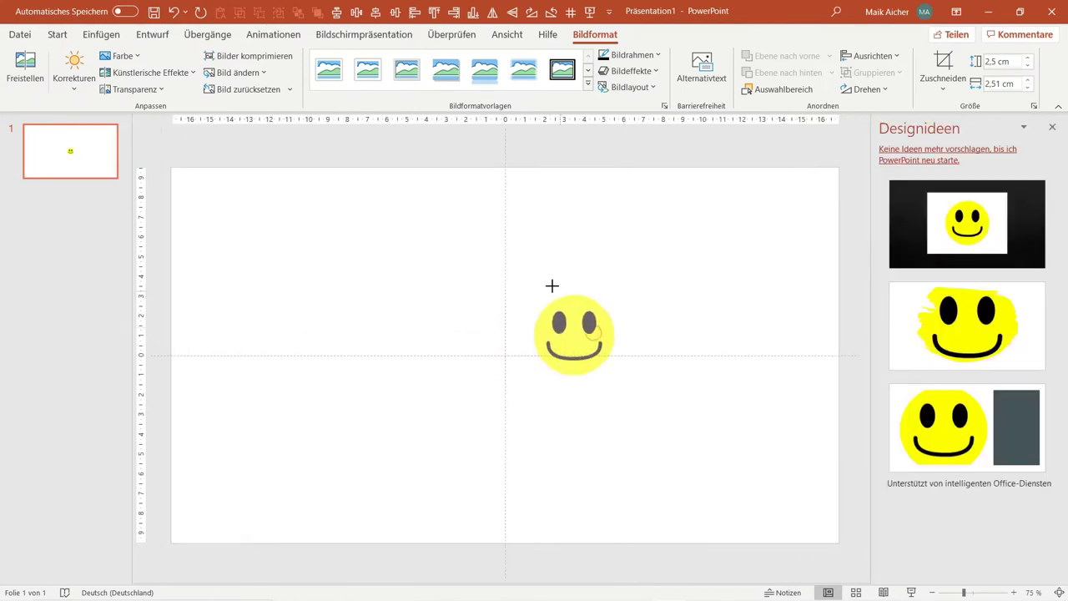
# Step: Close the design suggestions and move the smiley to the slide's upper left
pyautogui.click(1051, 127)
pyautogui.moveTo(590, 296); pyautogui.dragTo(431, 263)
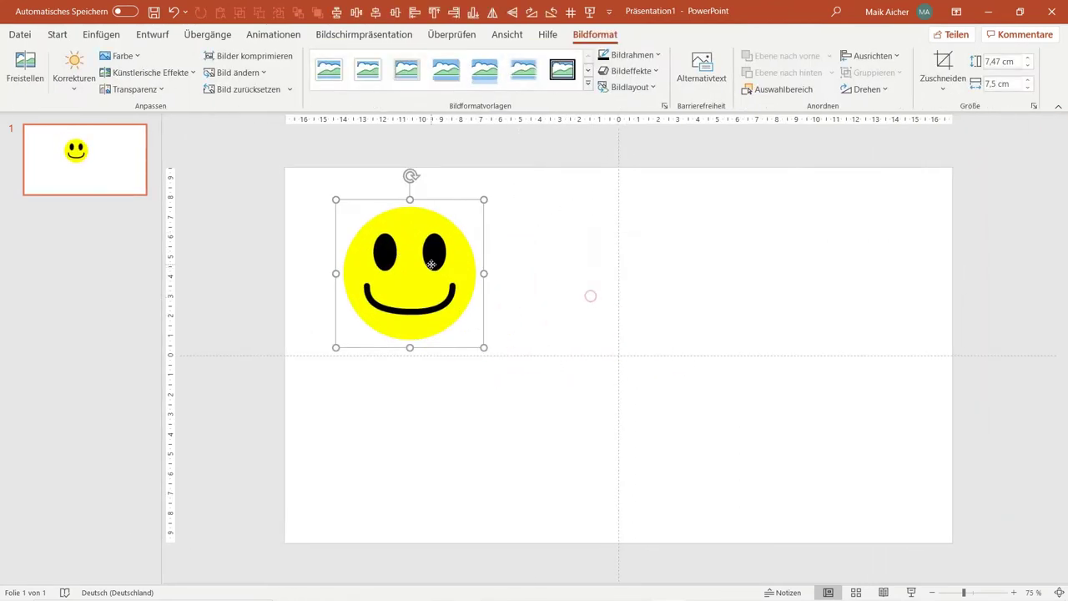
pyautogui.click(607, 269)
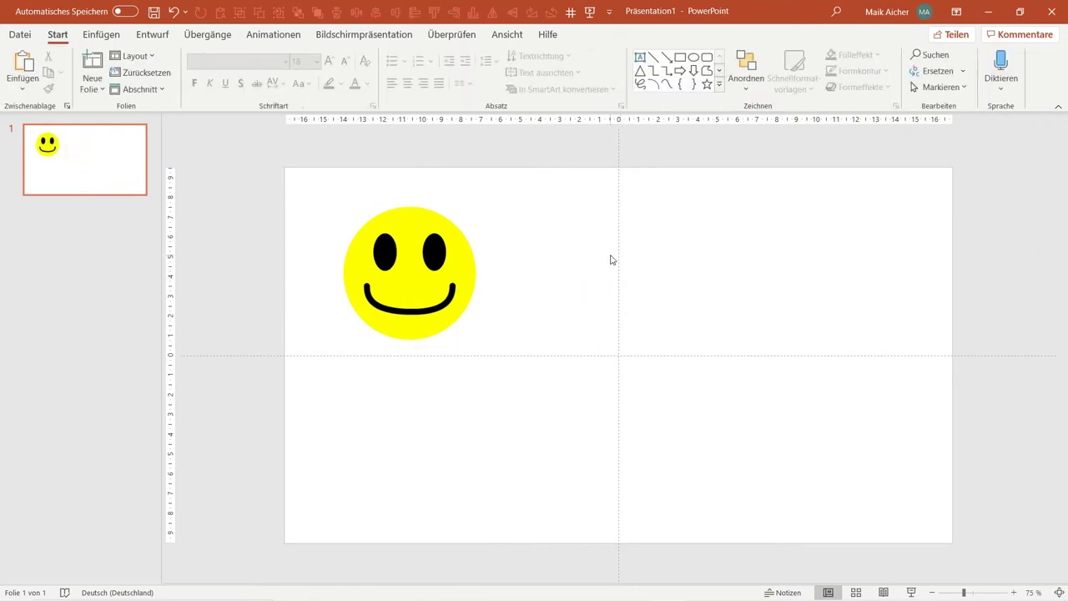
# Step: Select and copy Smiley_1.png in File Explorer's Diverses folder, then return to PowerPoint
pyautogui.hotkey('alt', 'Tab')
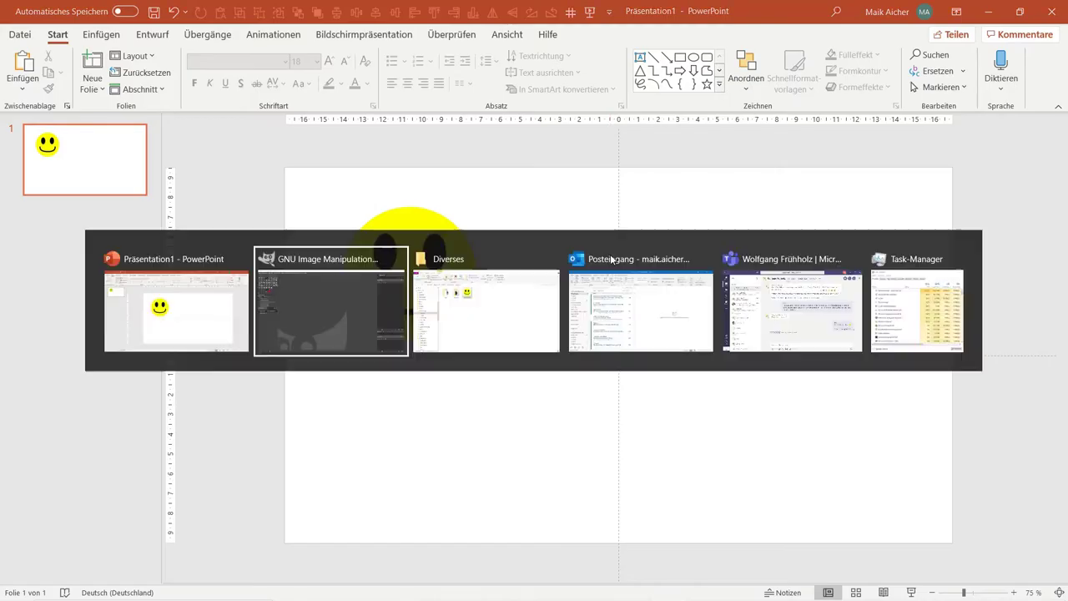
pyautogui.press('Tab')
pyautogui.click(557, 233)
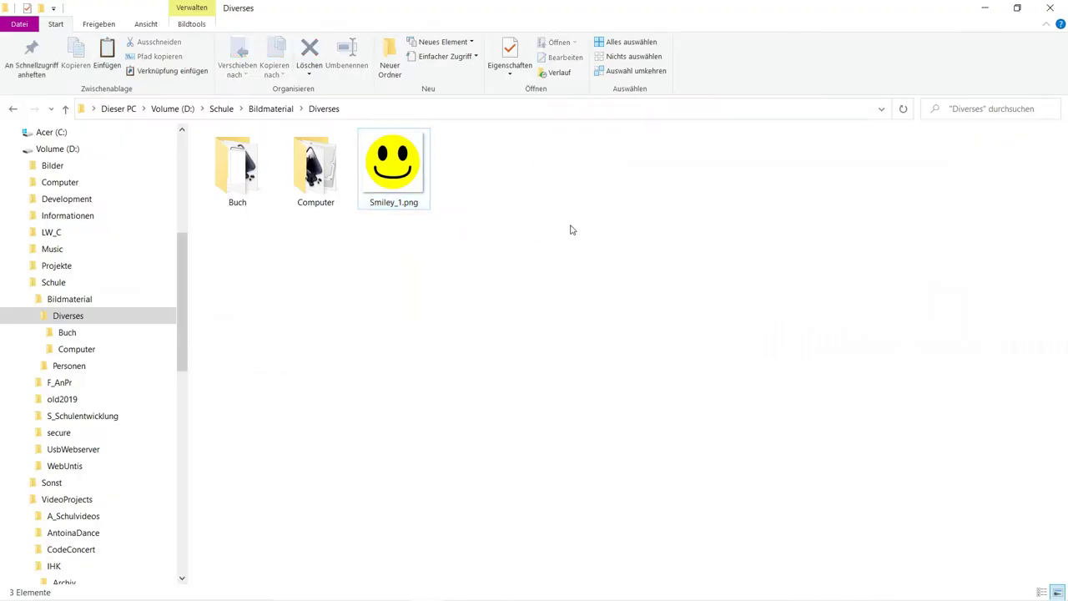
pyautogui.click(411, 161)
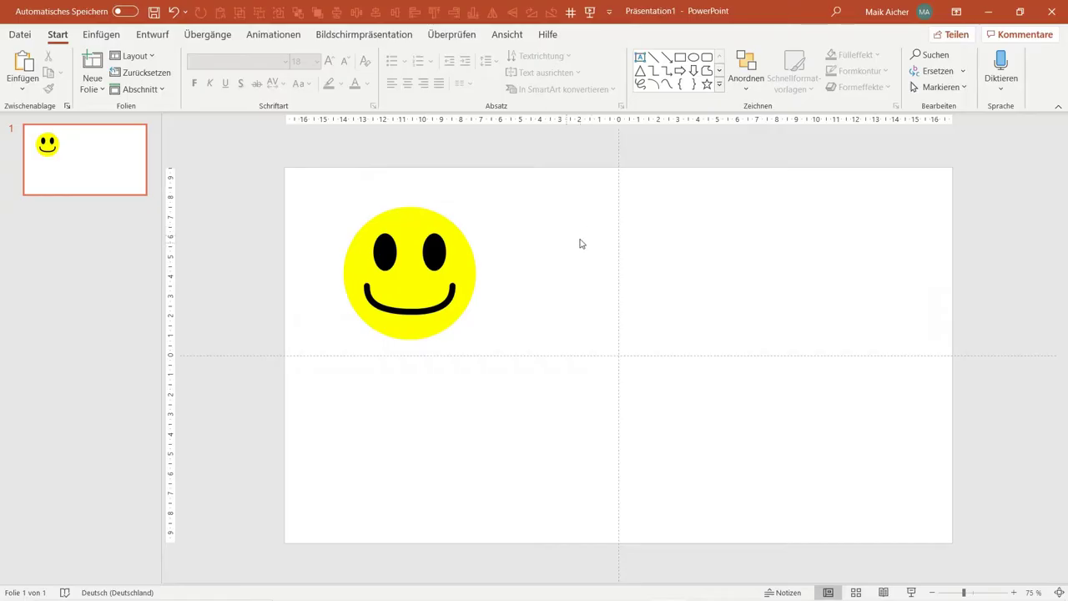
# Step: Paste a second smiley, enlarge it to about 6.6 cm, and place it beside the first
pyautogui.rightClick(743, 233)
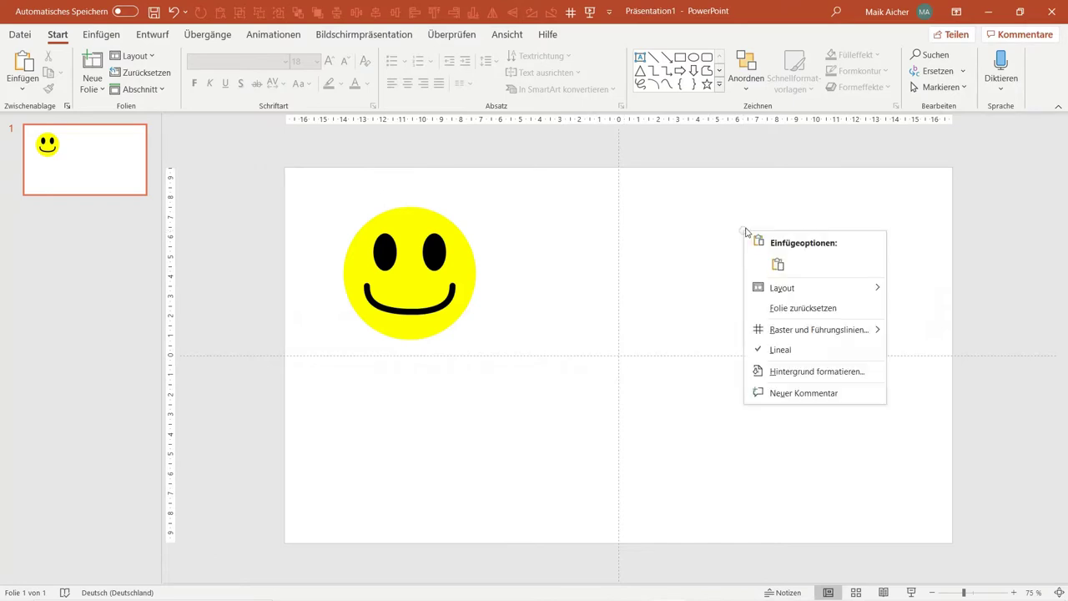
pyautogui.click(789, 267)
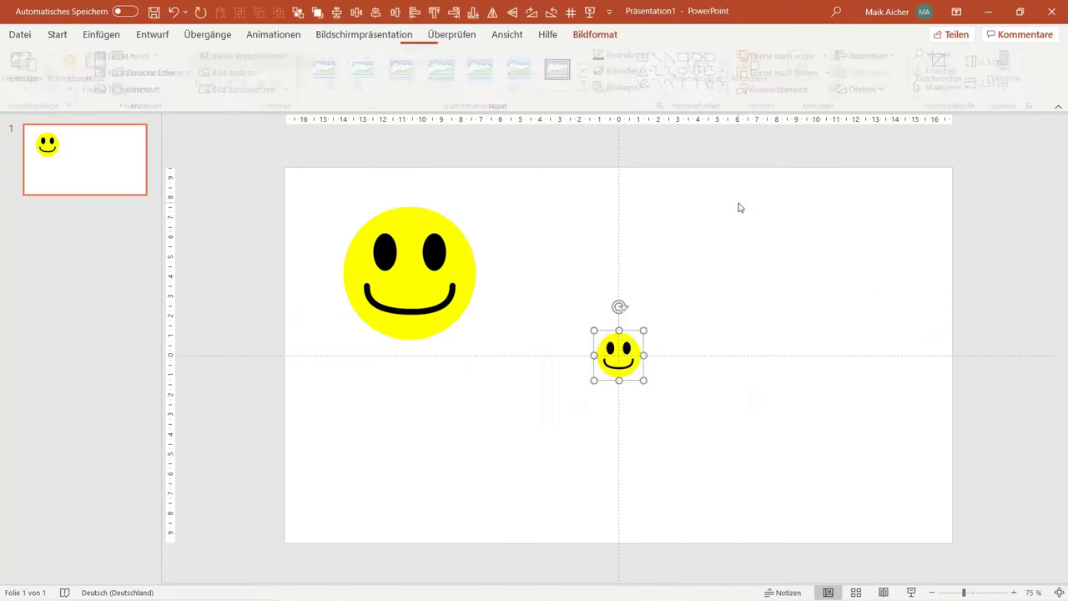
pyautogui.moveTo(593, 330); pyautogui.dragTo(512, 248)
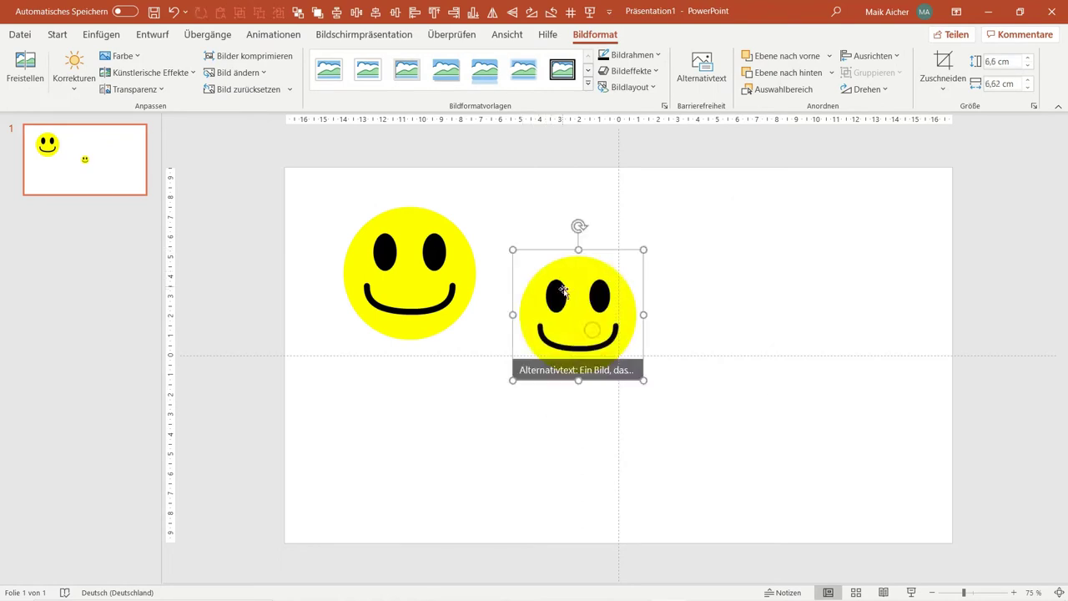
pyautogui.moveTo(577, 313)
pyautogui.mouseDown()
pyautogui.moveTo(558, 251)
pyautogui.moveTo(566, 268)
pyautogui.mouseUp()
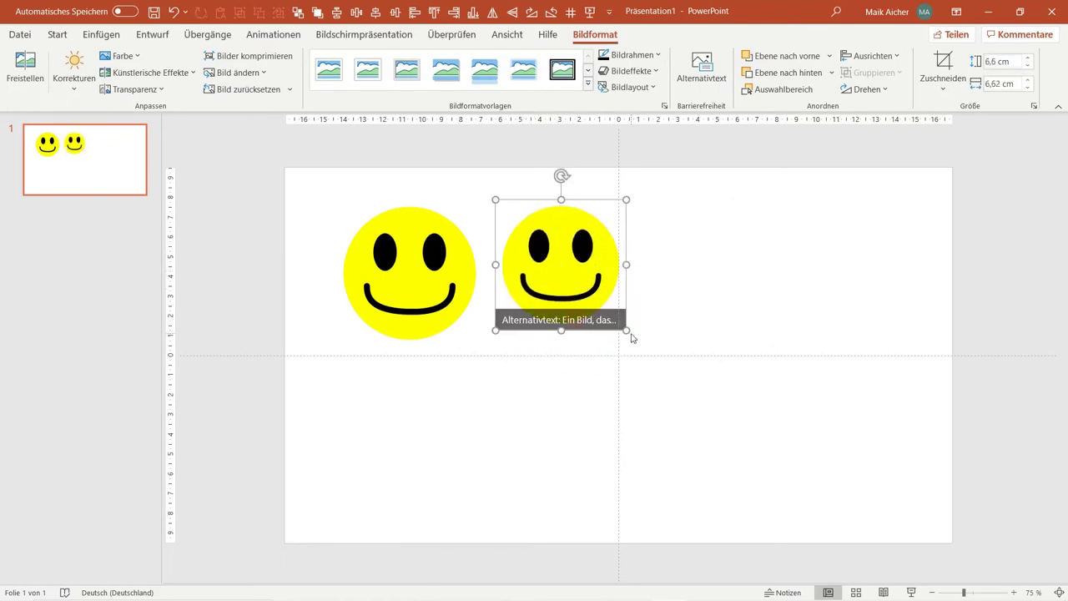
pyautogui.click(829, 332)
# Step: Drag Smiley_1.png from the Diverses folder over to the PowerPoint slide
pyautogui.hotkey('alt', 'Tab')
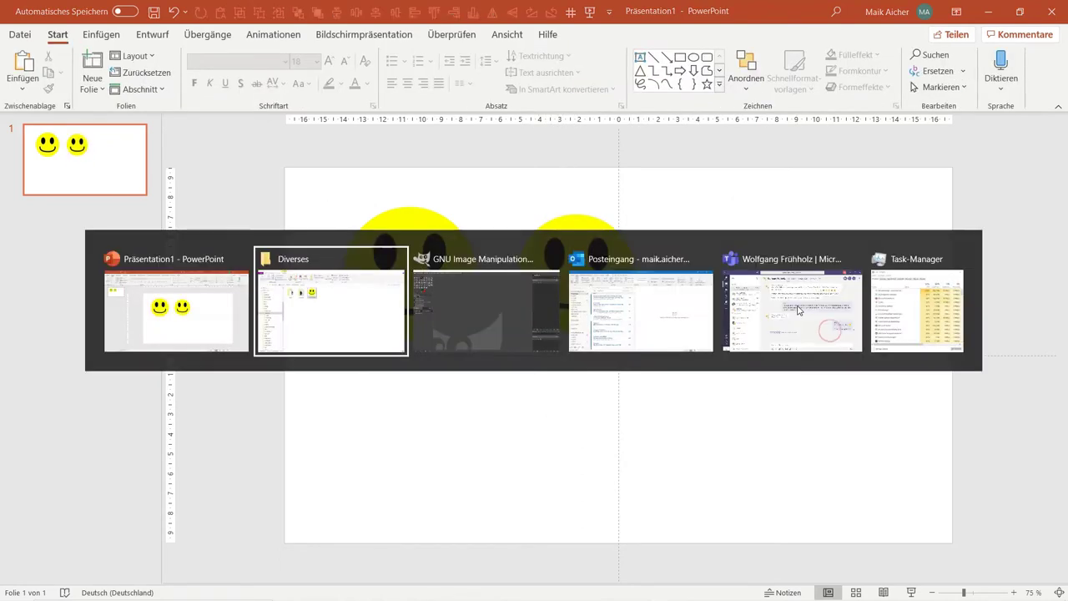
pyautogui.click(648, 305)
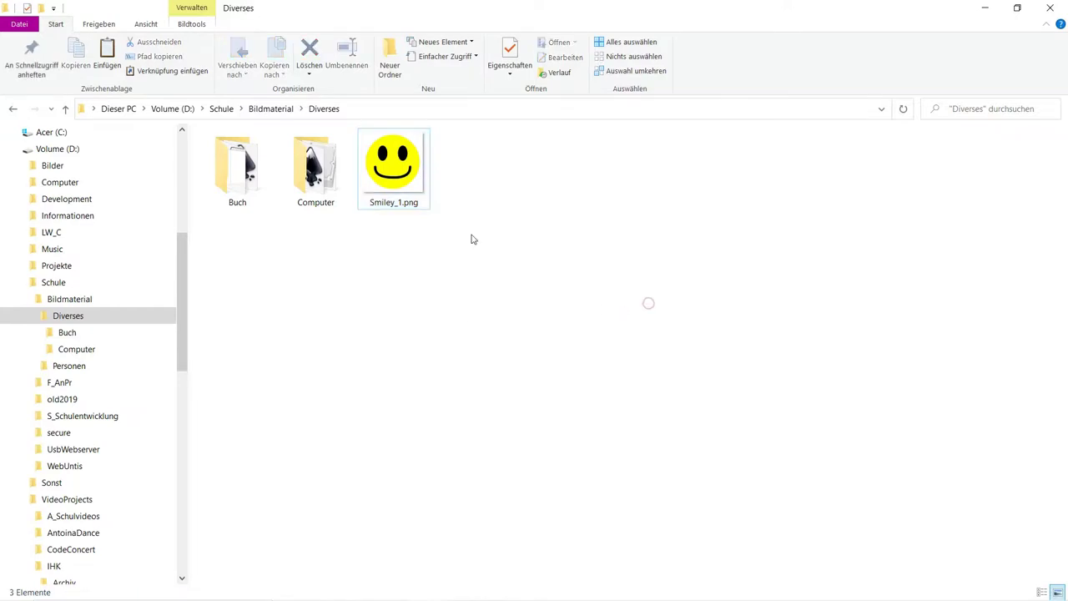
pyautogui.click(408, 171)
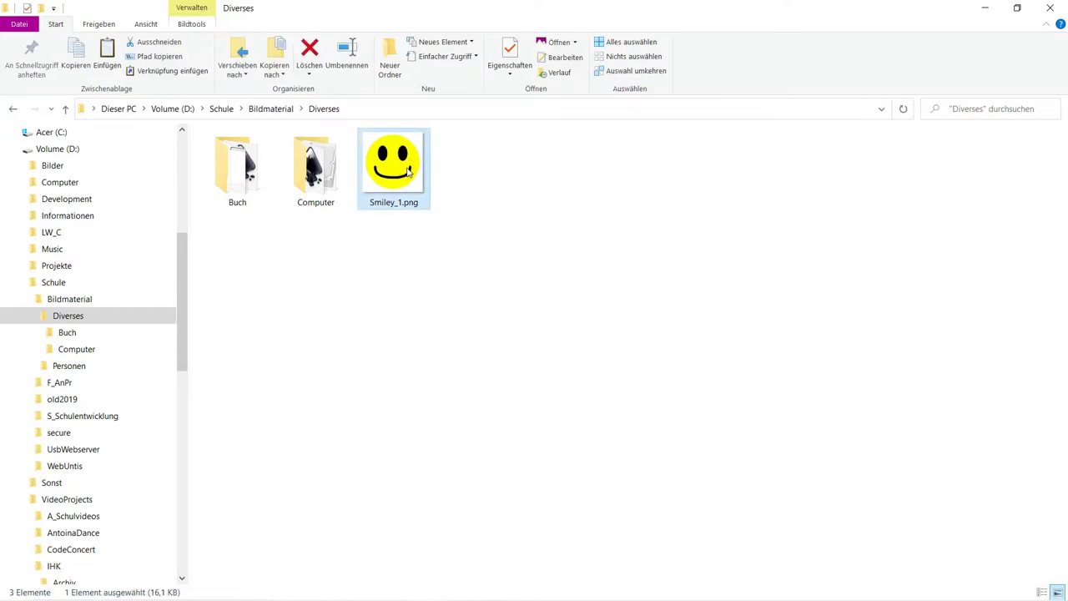
pyautogui.moveTo(408, 170)
pyautogui.mouseDown()
pyautogui.moveTo(564, 328)
pyautogui.moveTo(629, 347)
pyautogui.mouseUp()
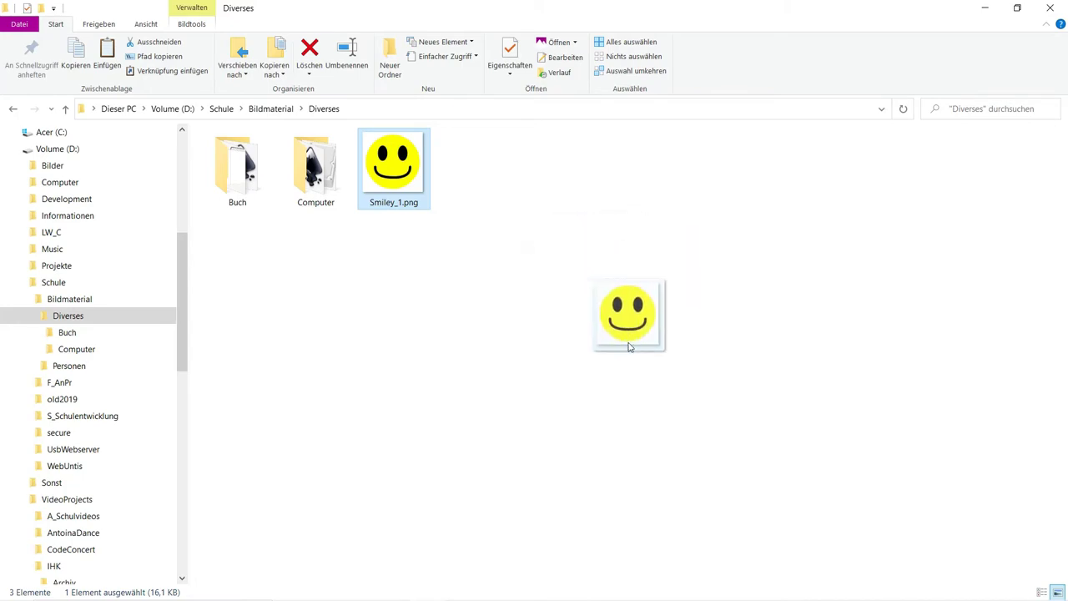
pyautogui.hotkey('alt', 'Tab')
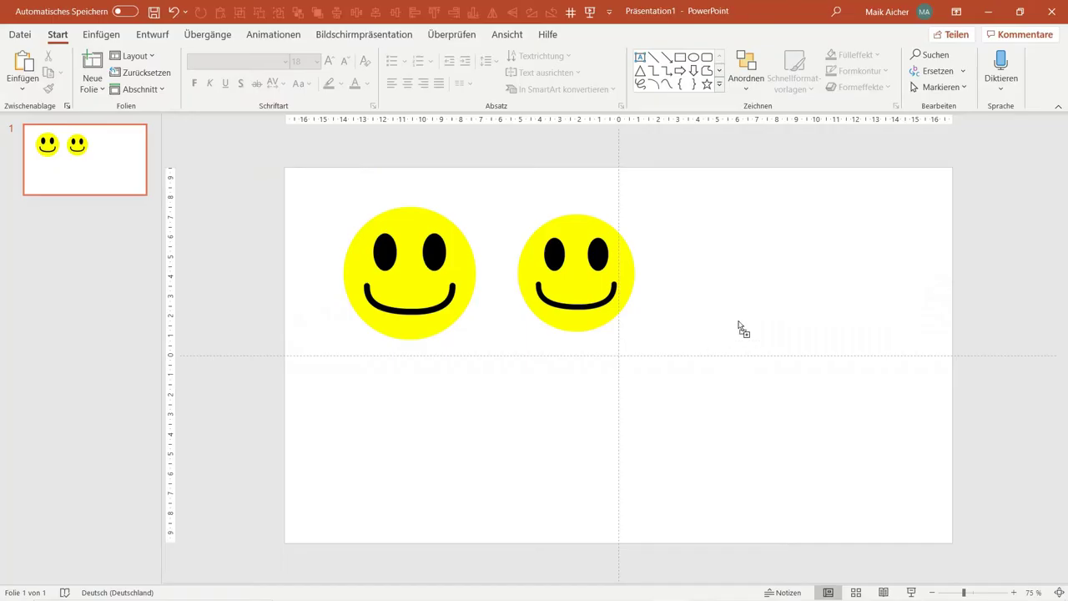
# Step: Drop the smiley at the slide centre and delete the two large smileys
pyautogui.moveTo(629, 347); pyautogui.dragTo(744, 315)
pyautogui.click(548, 285)
pyautogui.keyDown('shift'); pyautogui.click(424, 260); pyautogui.keyUp('shift')
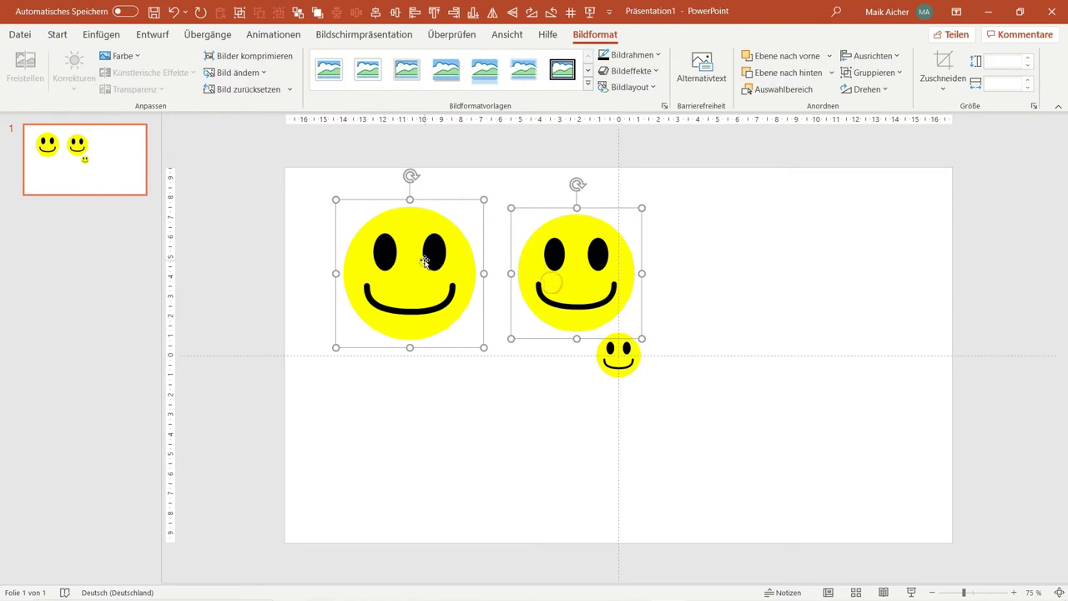
pyautogui.press('Delete')
# Step: Enlarge the remaining small smiley and move it left of the slide centre
pyautogui.click(597, 346)
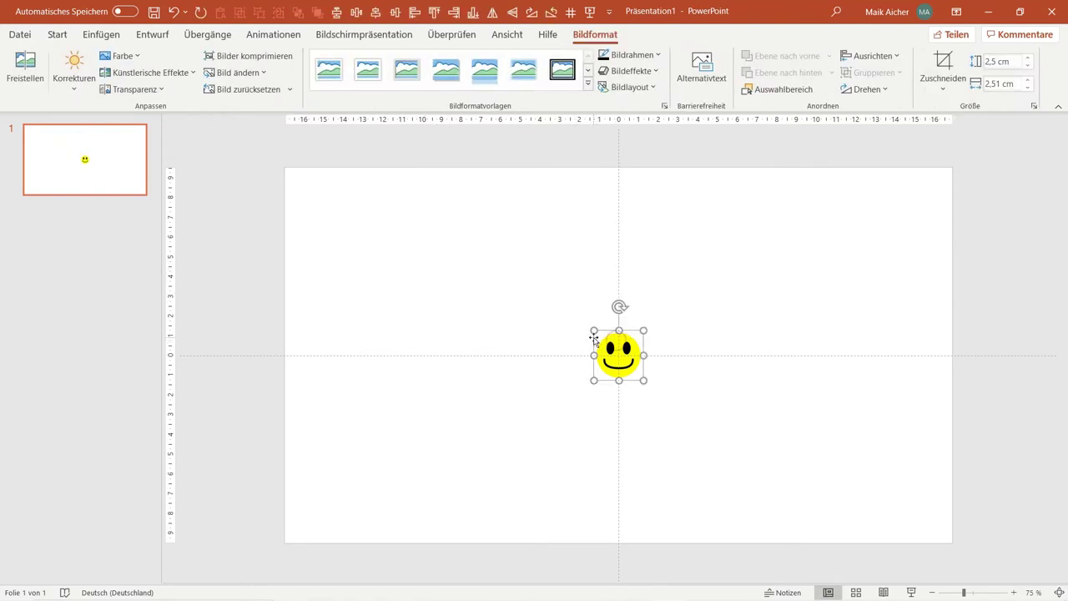
pyautogui.moveTo(593, 330); pyautogui.dragTo(461, 205)
pyautogui.moveTo(534, 270)
pyautogui.mouseDown()
pyautogui.moveTo(458, 309)
pyautogui.moveTo(470, 316)
pyautogui.mouseUp()
pyautogui.click(684, 222)
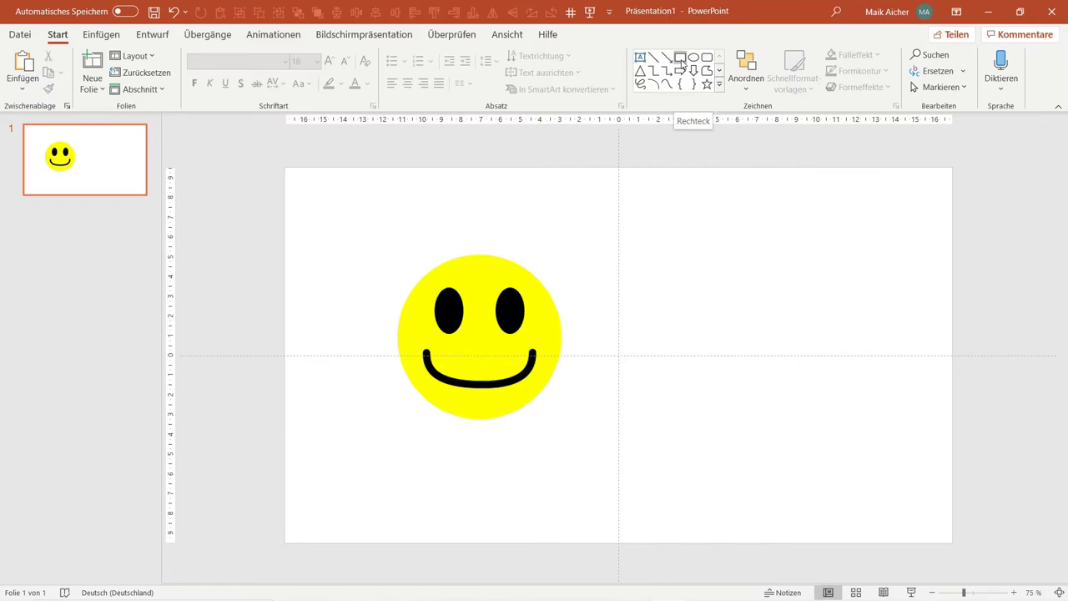
# Step: Draw a large blue rectangle over the slide centre
pyautogui.click(680, 58)
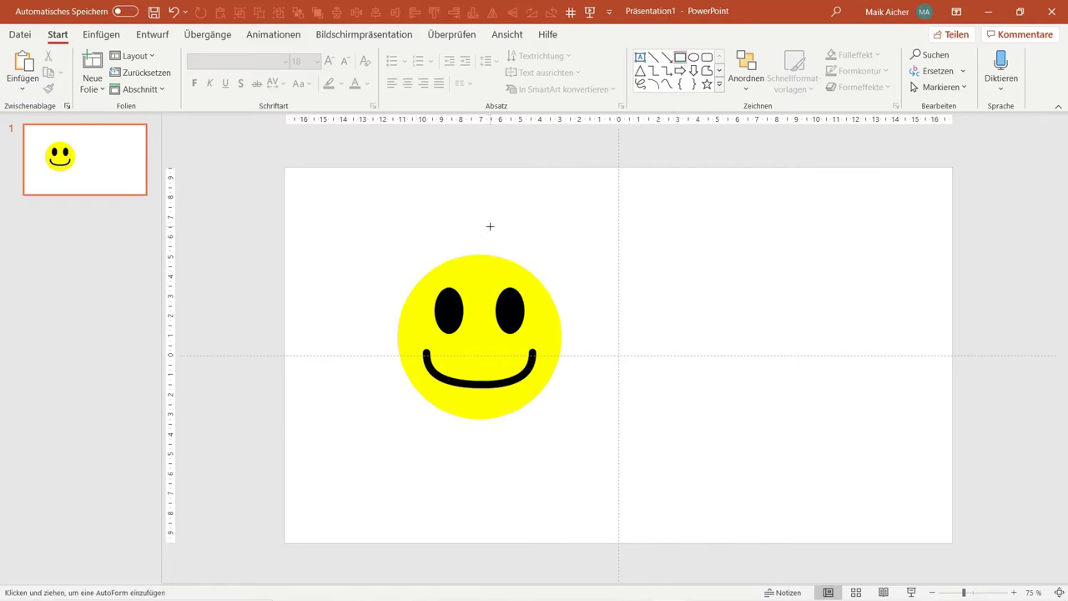
pyautogui.moveTo(489, 226); pyautogui.dragTo(739, 493)
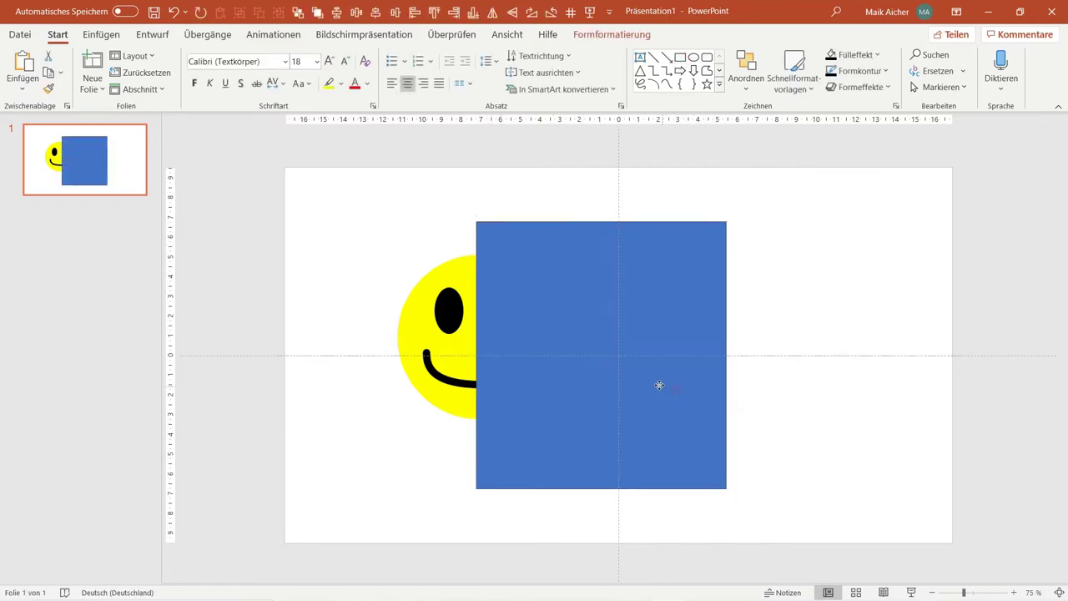
pyautogui.moveTo(663, 385); pyautogui.dragTo(662, 375)
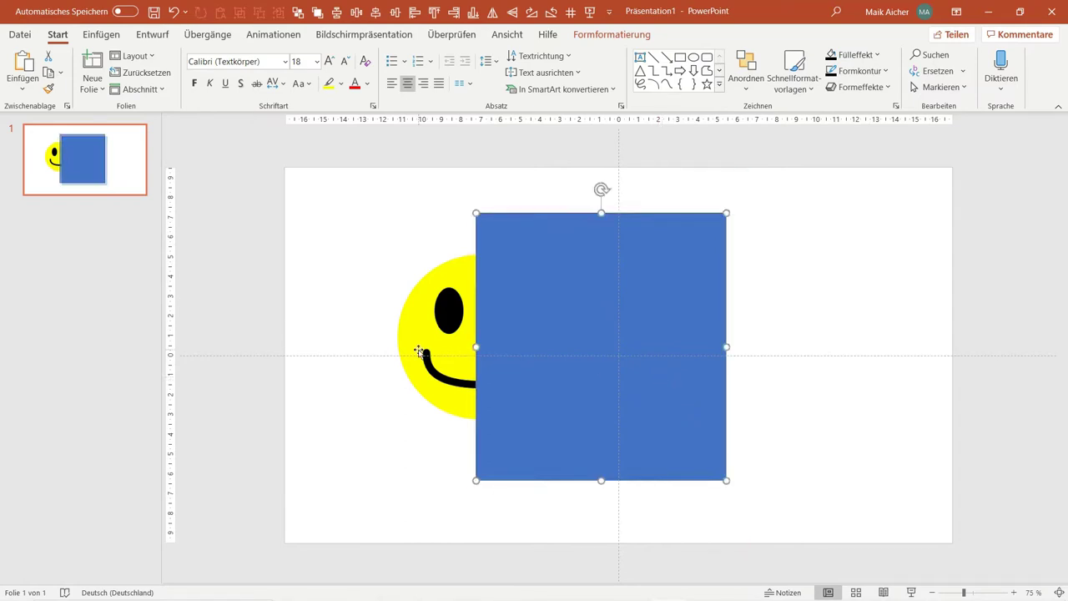
pyautogui.click(333, 260)
# Step: Bring the smiley to the front and centre it inside the blue rectangle
pyautogui.click(432, 301)
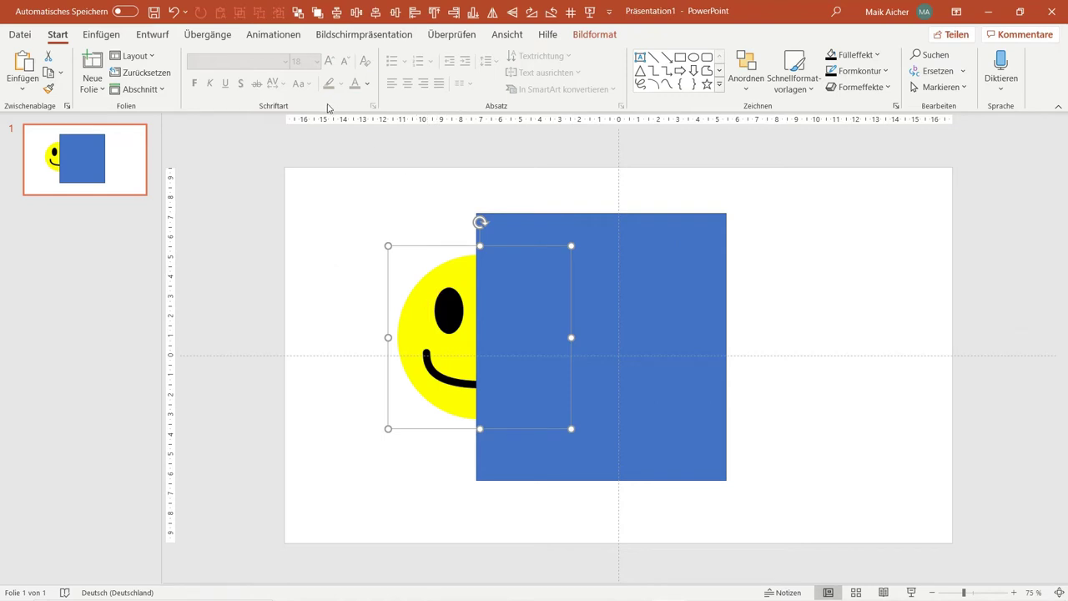
pyautogui.click(317, 15)
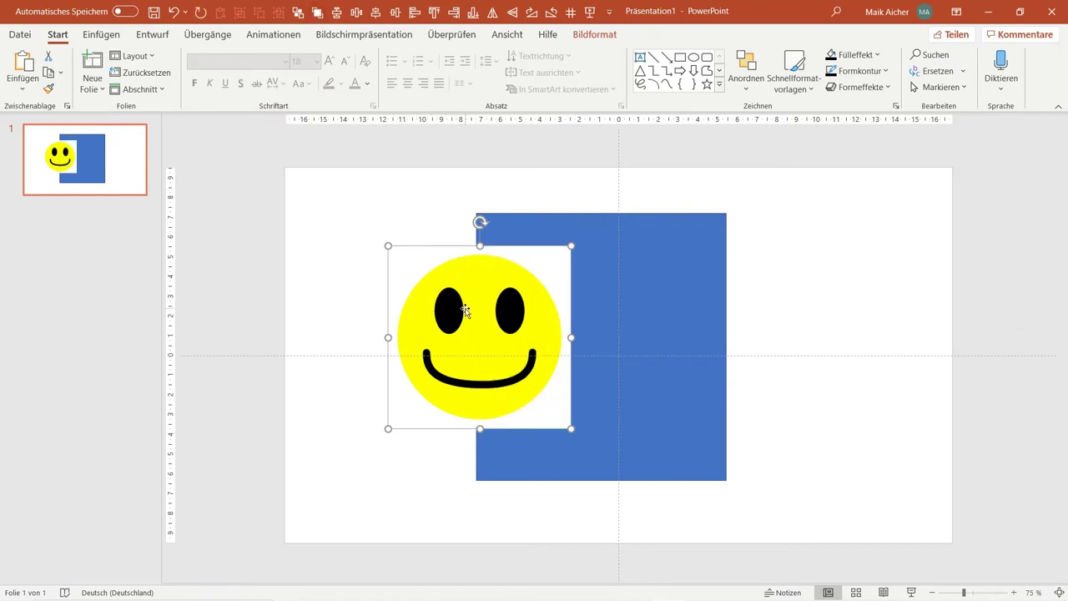
pyautogui.moveTo(465, 311); pyautogui.dragTo(594, 309)
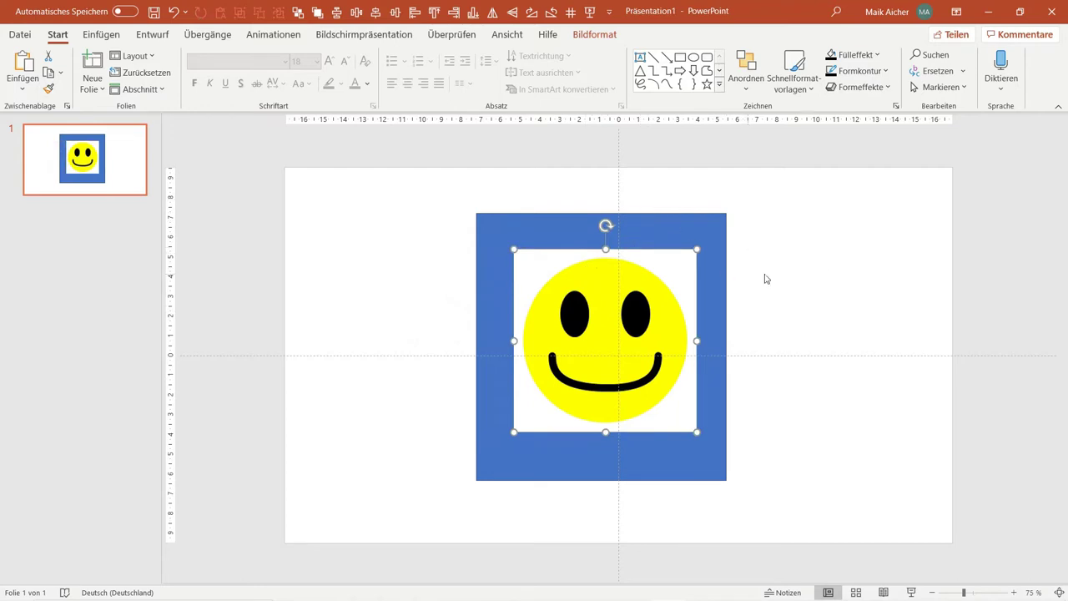
pyautogui.click(810, 267)
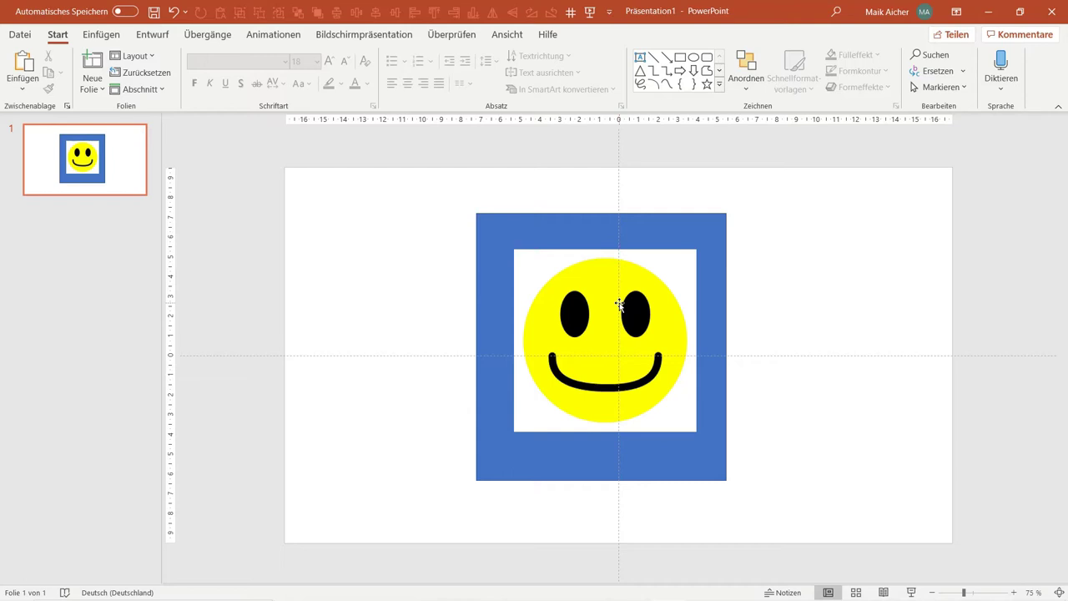
# Step: Switch from PowerPoint to GIMP with Alt+Tab
pyautogui.hotkey('alt', 'Tab')
pyautogui.press('Tab')
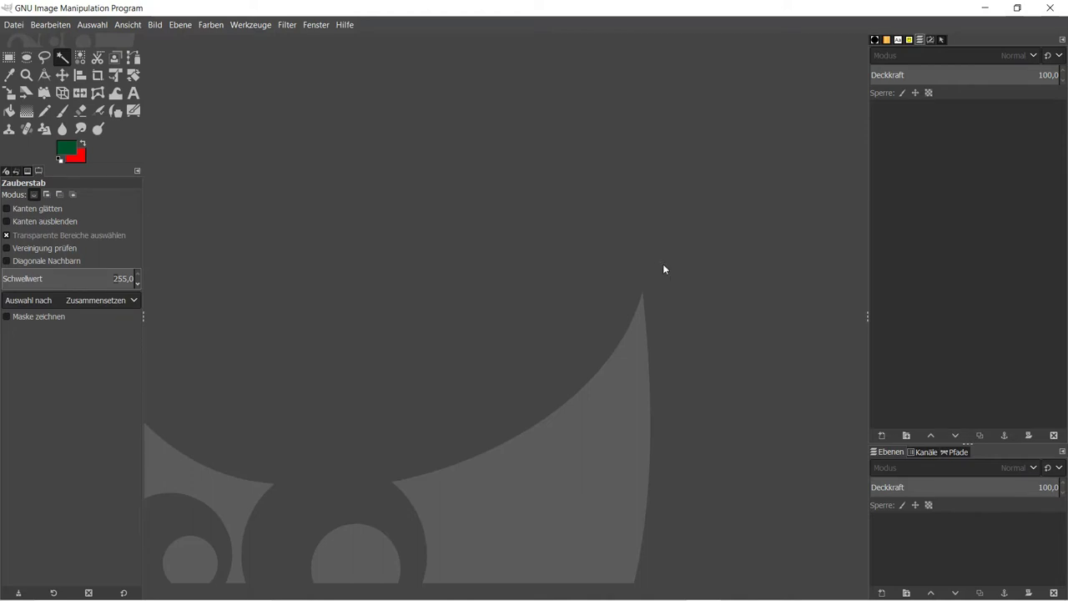
# Step: Reopen Smiley_1.png from GIMP's recent files and zoom the canvas to 200%
pyautogui.click(18, 26)
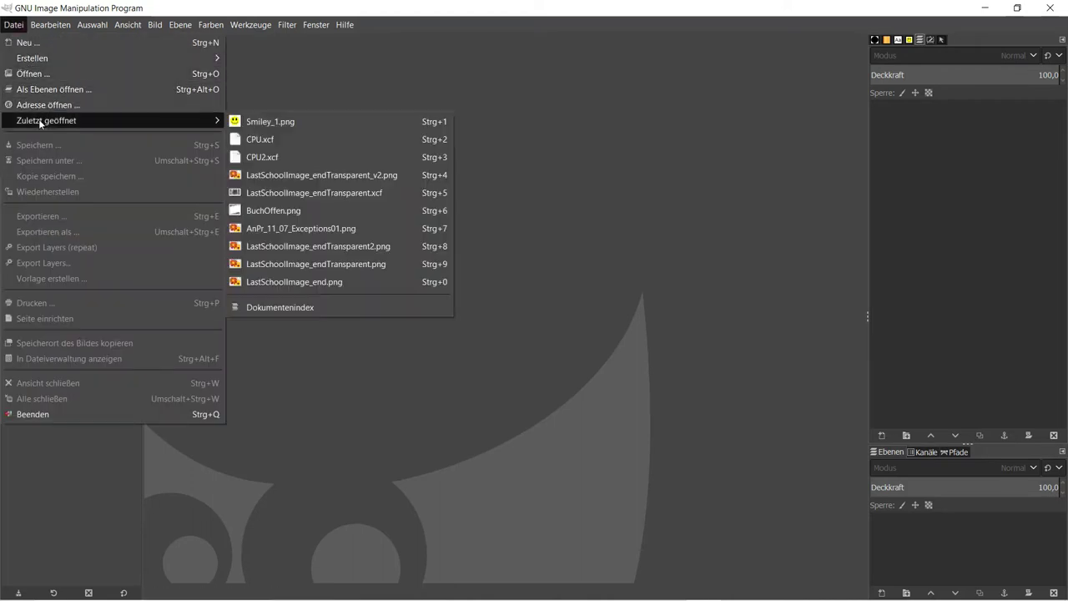
pyautogui.click(261, 124)
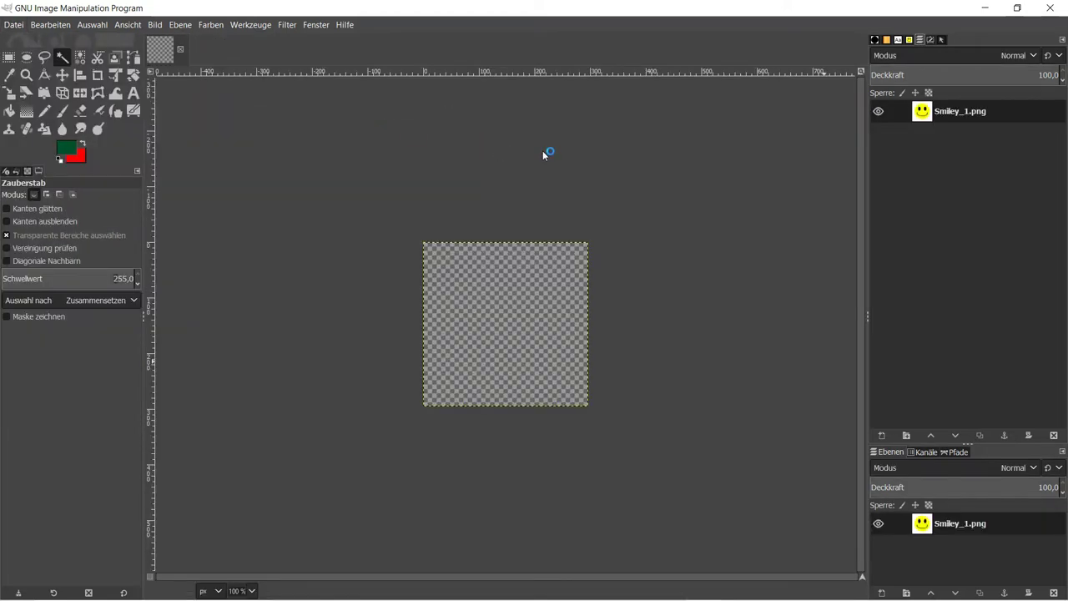
pyautogui.scroll(4, 361, 154)
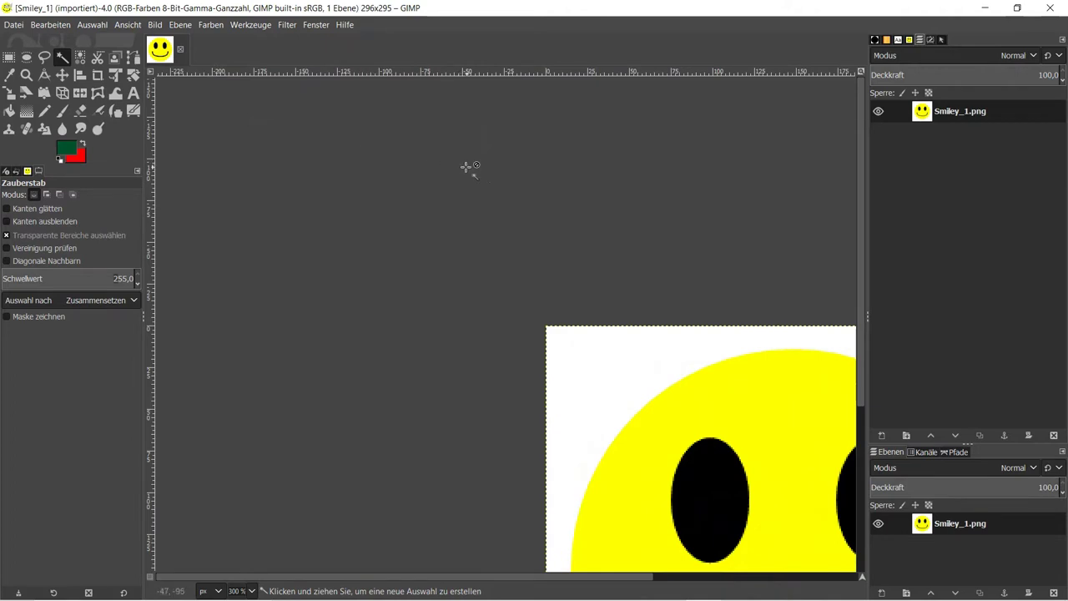
pyautogui.scroll(-2, 298, 150)
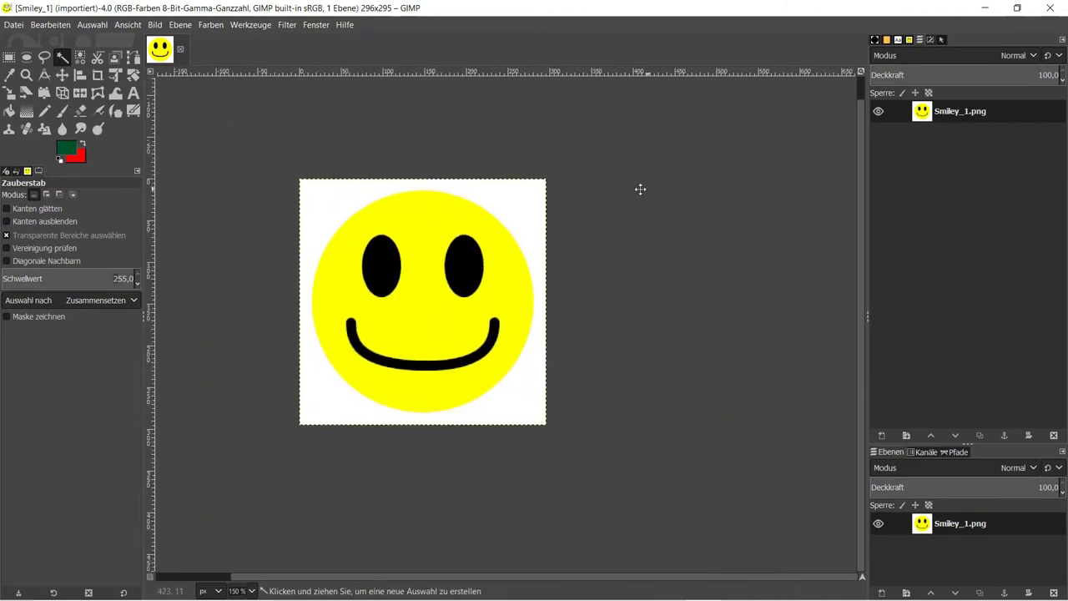
pyautogui.scroll(1, 643, 200)
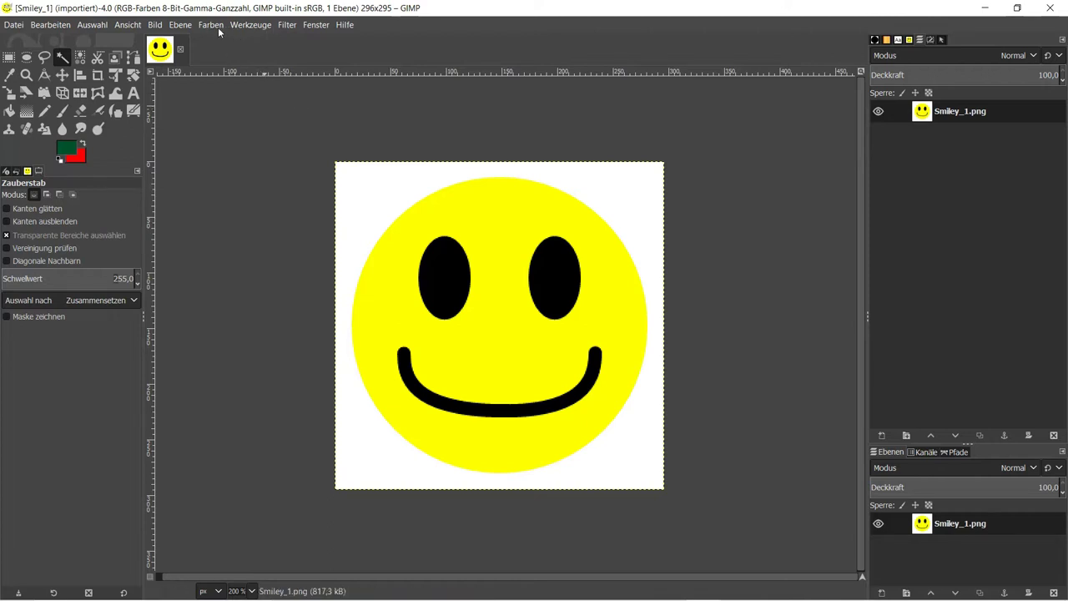
# Step: Add an alpha channel to the Smiley_1.png layer via Ebene > Transparenz
pyautogui.click(180, 25)
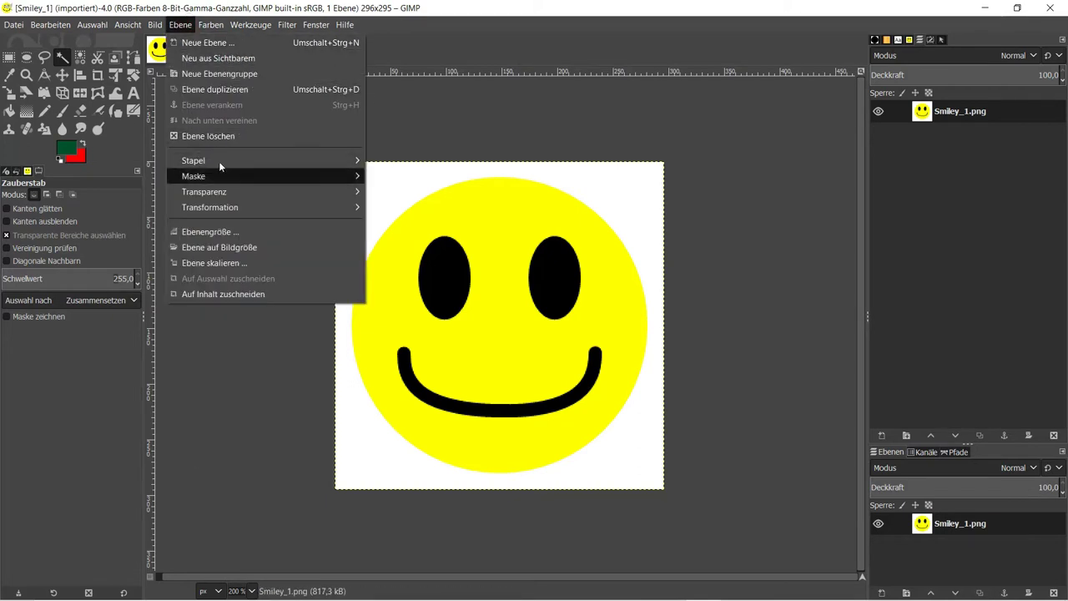
pyautogui.moveTo(226, 191)
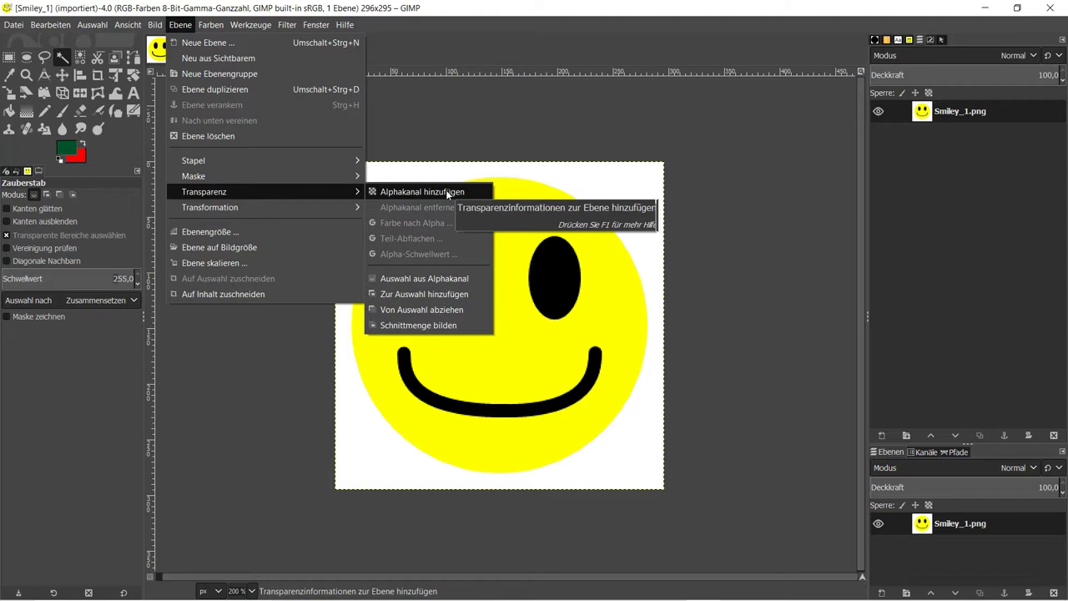
pyautogui.click(446, 191)
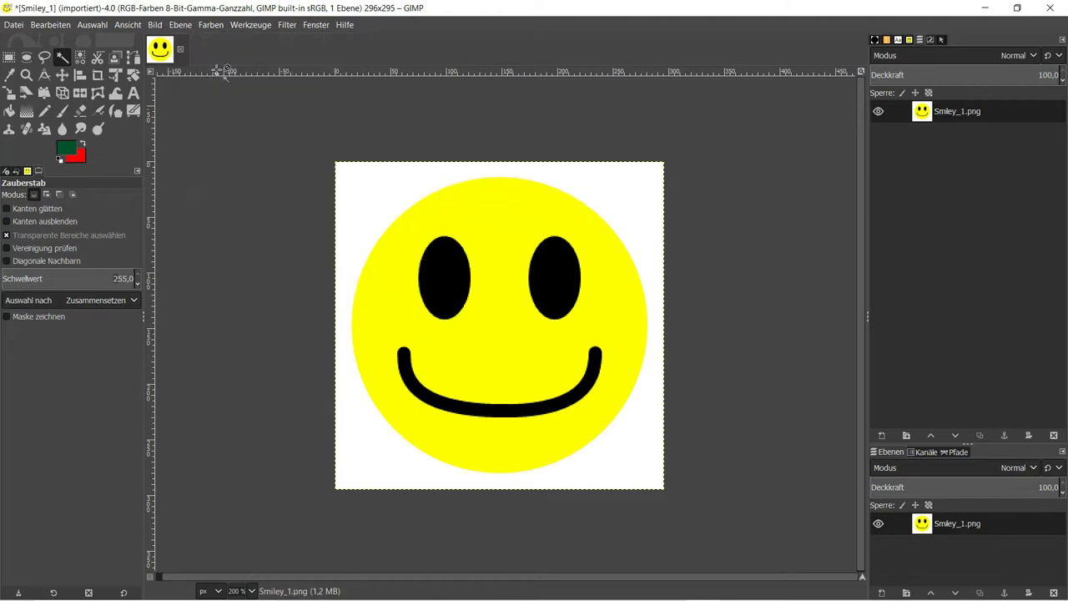
pyautogui.moveTo(91, 278); pyautogui.dragTo(18, 279)
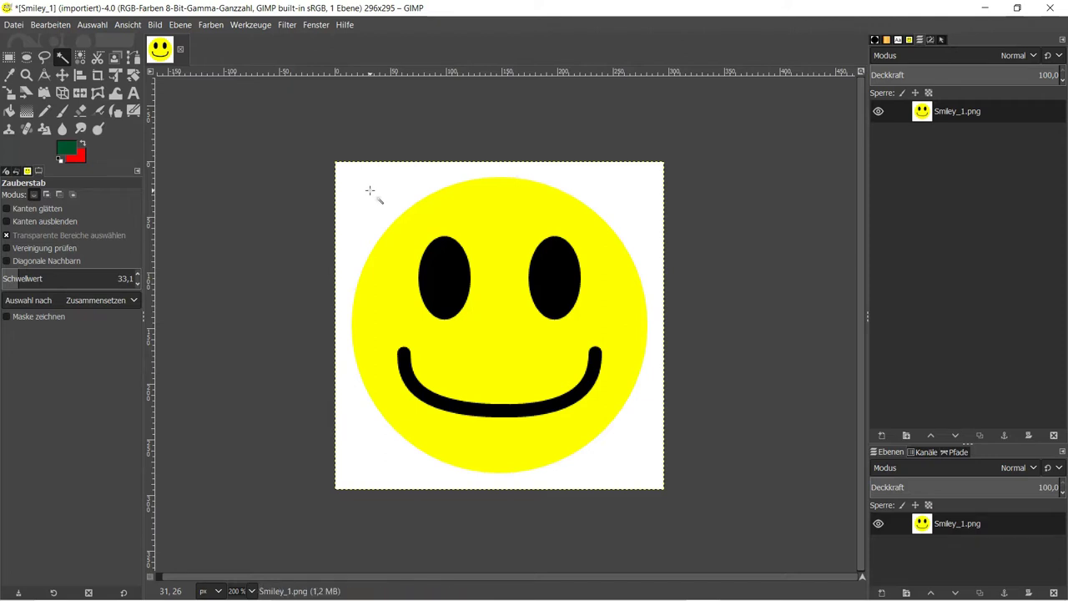
pyautogui.click(369, 191)
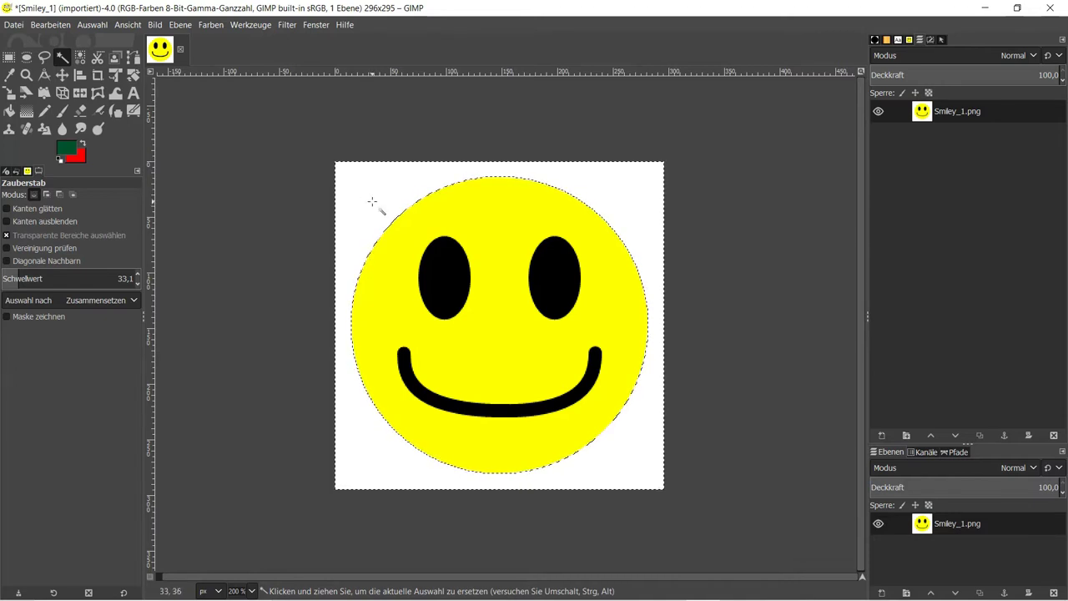
pyautogui.press('Delete')
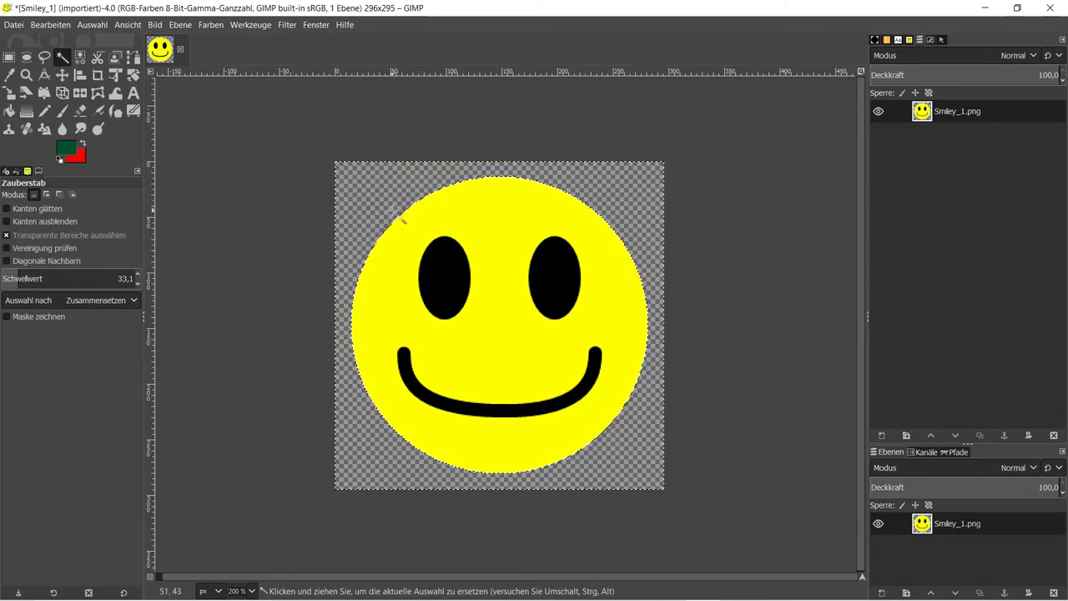
pyautogui.scroll(1, 654, 293)
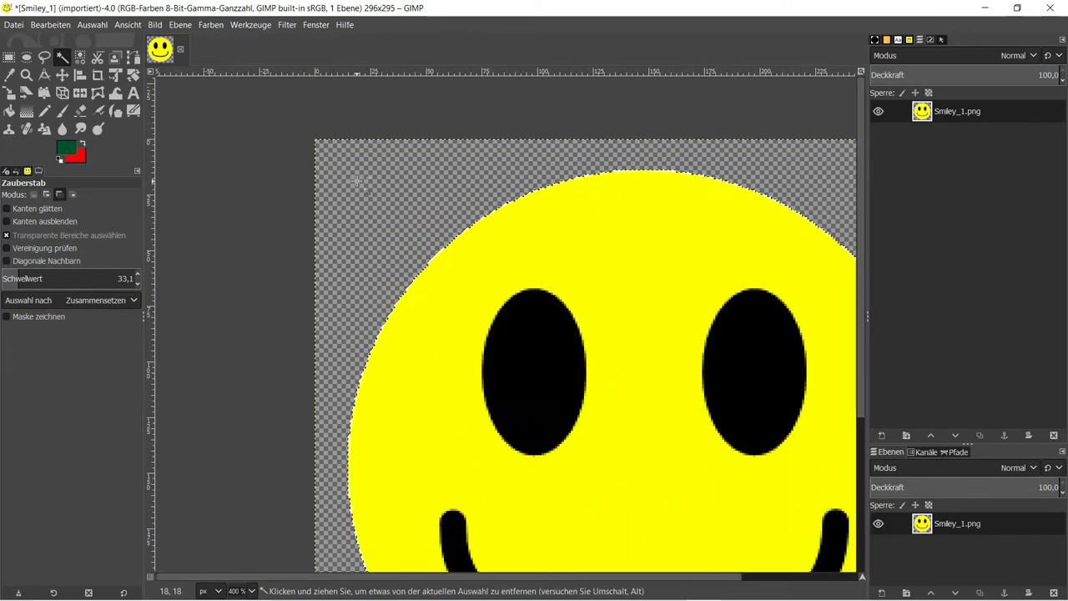
pyautogui.scroll(3, 654, 294)
pyautogui.scroll(1, 654, 294)
pyautogui.scroll(-4, 654, 294)
pyautogui.scroll(-1, 649, 306)
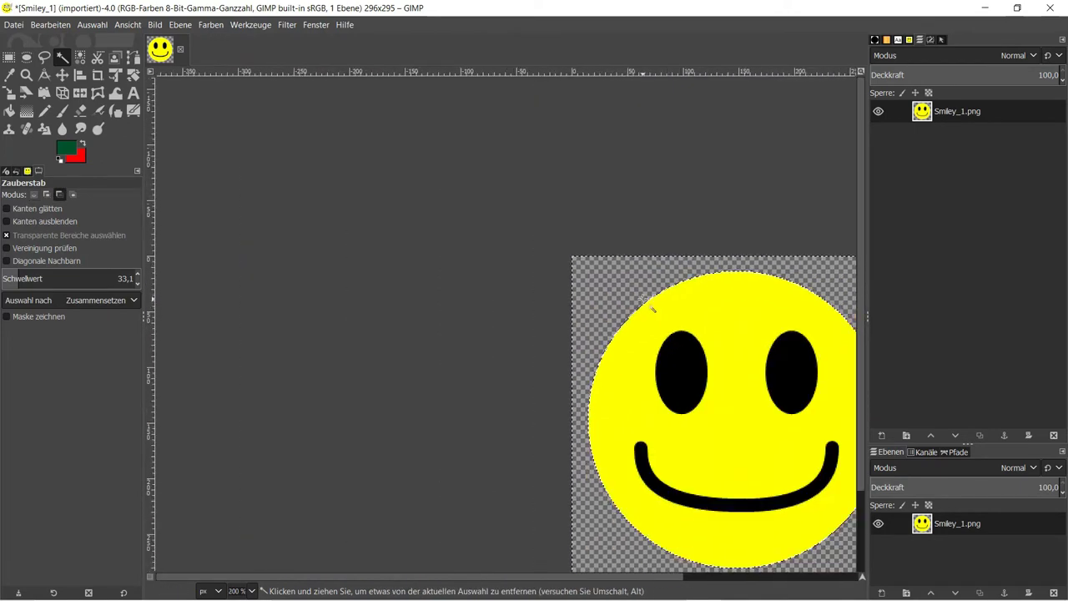
pyautogui.moveTo(608, 256); pyautogui.dragTo(330, 146)
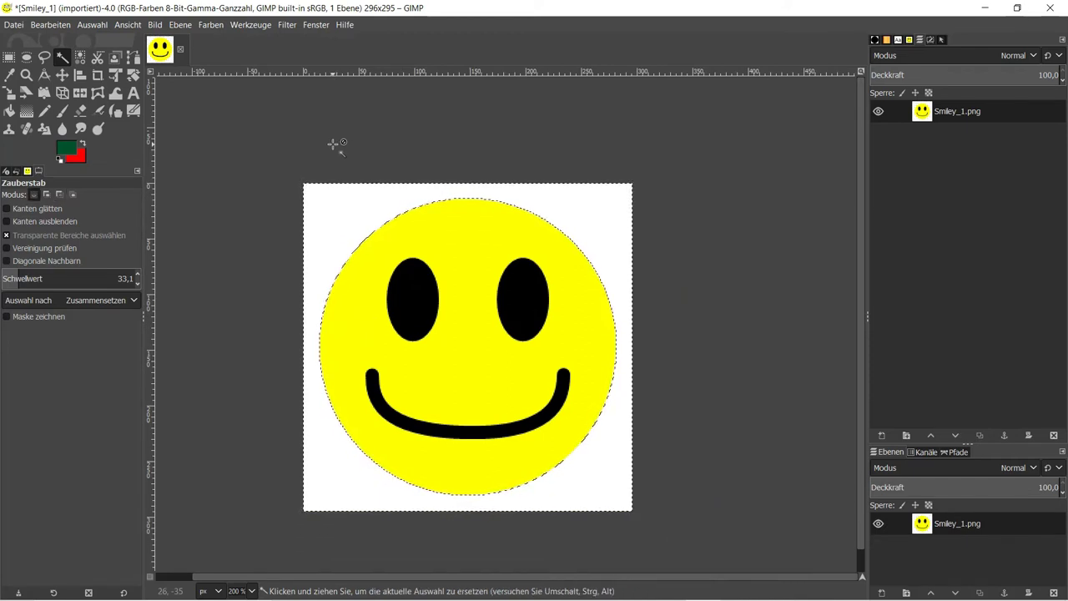
pyautogui.hotkey('ctrl', 'shift', 'a')
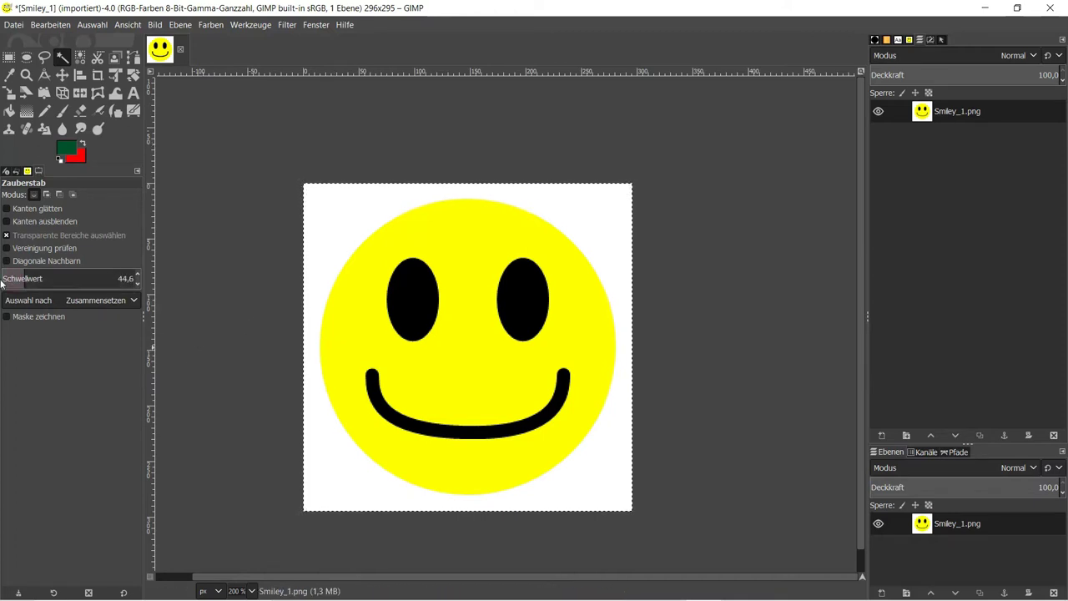
pyautogui.moveTo(17, 279); pyautogui.dragTo(52, 279)
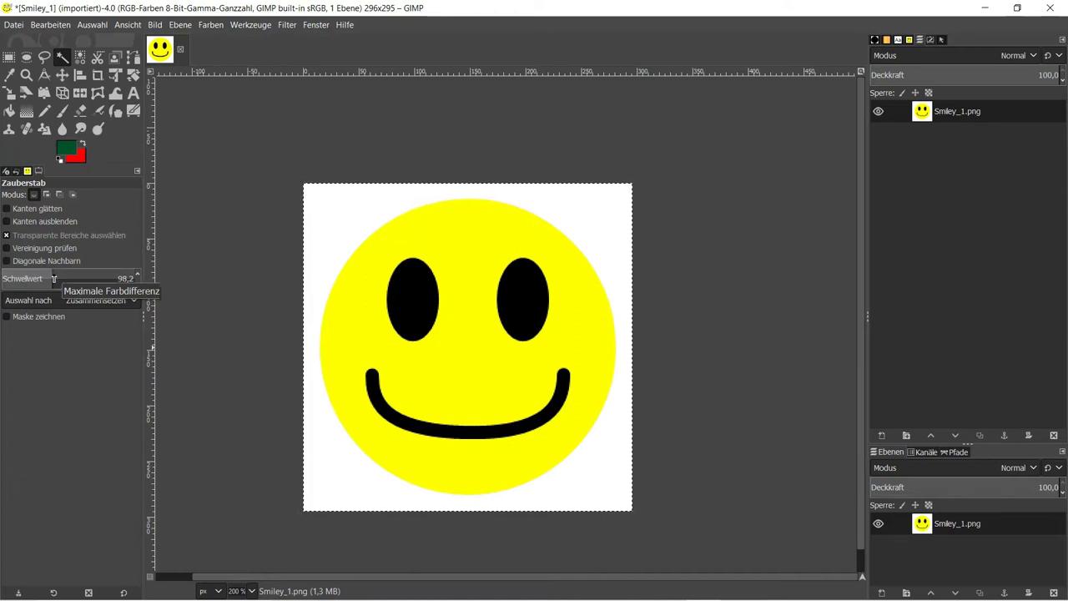
pyautogui.doubleClick(53, 278)
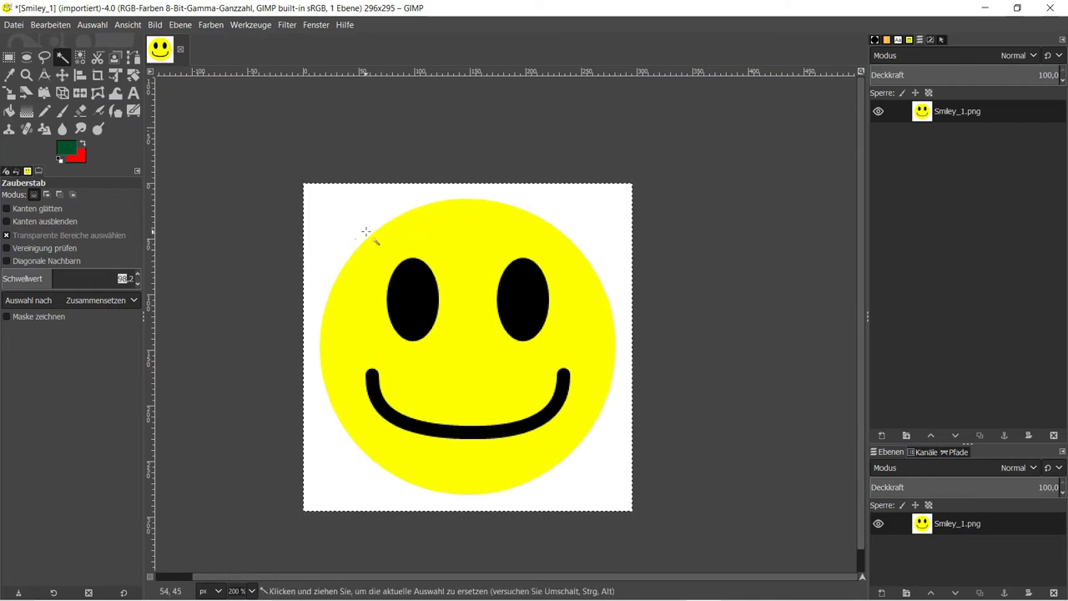
pyautogui.scroll(5, 354, 240)
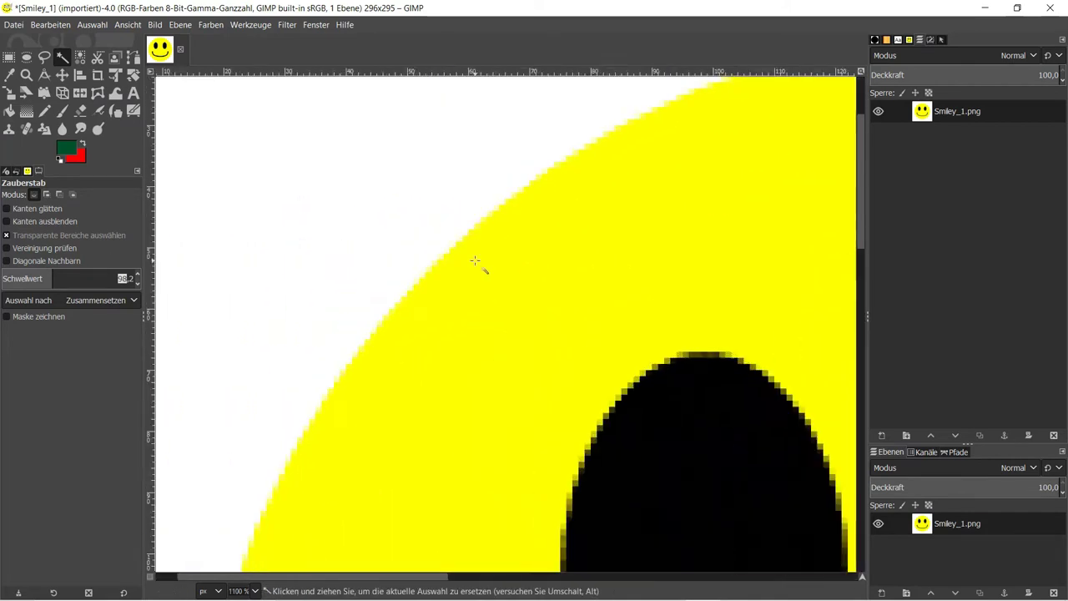
pyautogui.scroll(2, 383, 241)
pyautogui.scroll(2, 398, 275)
pyautogui.scroll(2, 398, 291)
pyautogui.scroll(3, 423, 300)
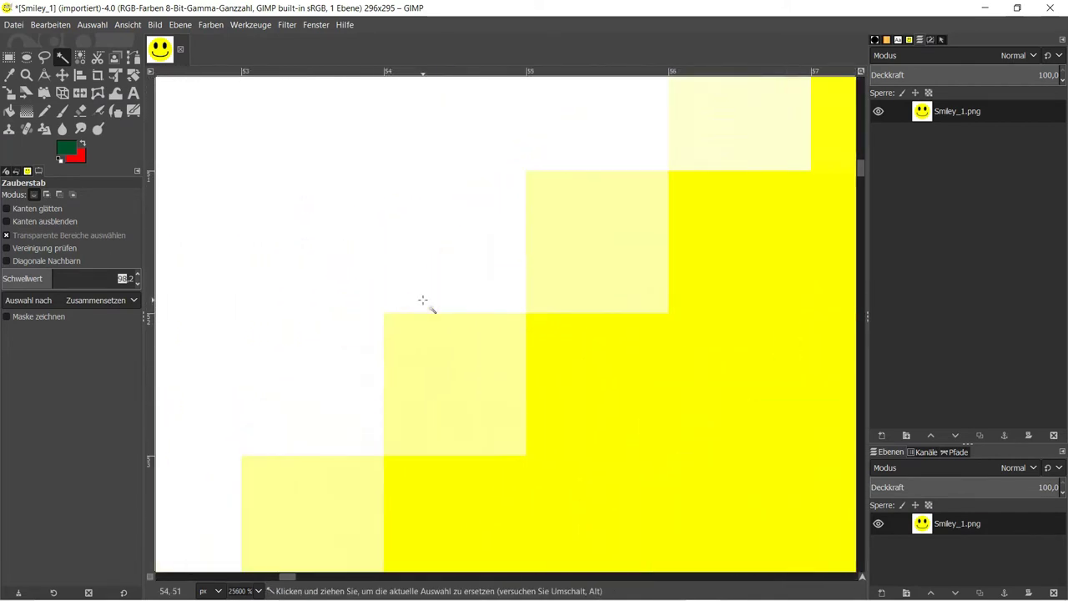
pyautogui.scroll(-1, 422, 301)
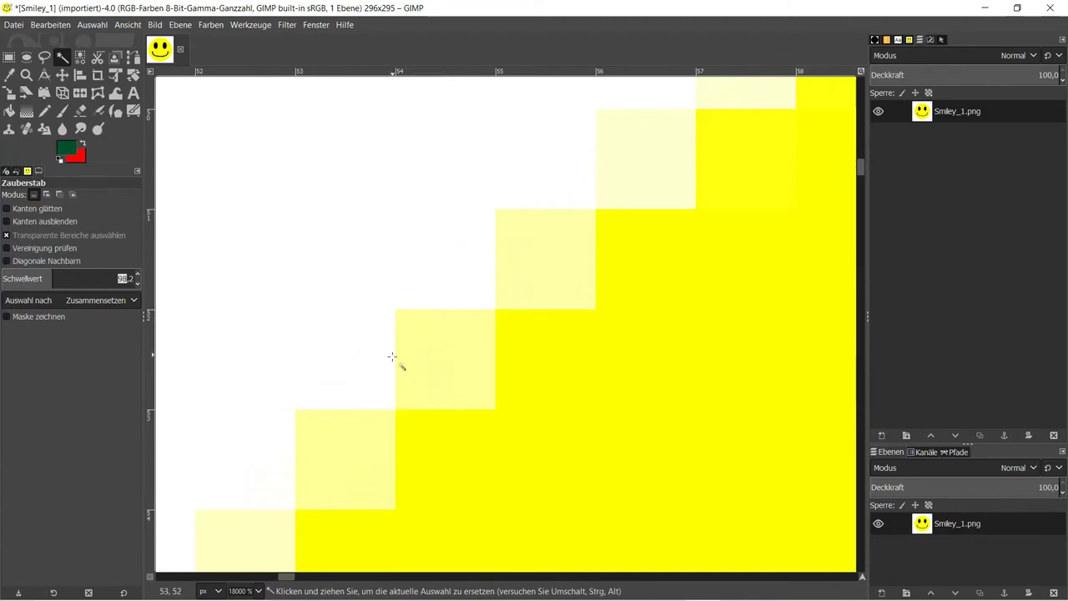
pyautogui.scroll(-5, 424, 327)
pyautogui.scroll(5, 424, 326)
pyautogui.scroll(-5, 423, 326)
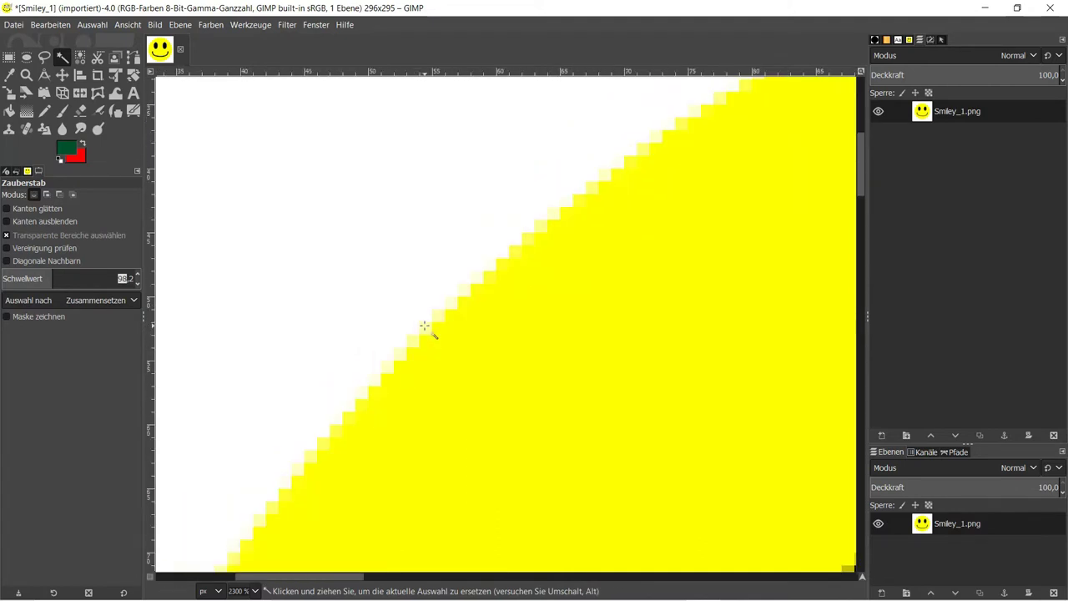
pyautogui.scroll(-5, 424, 326)
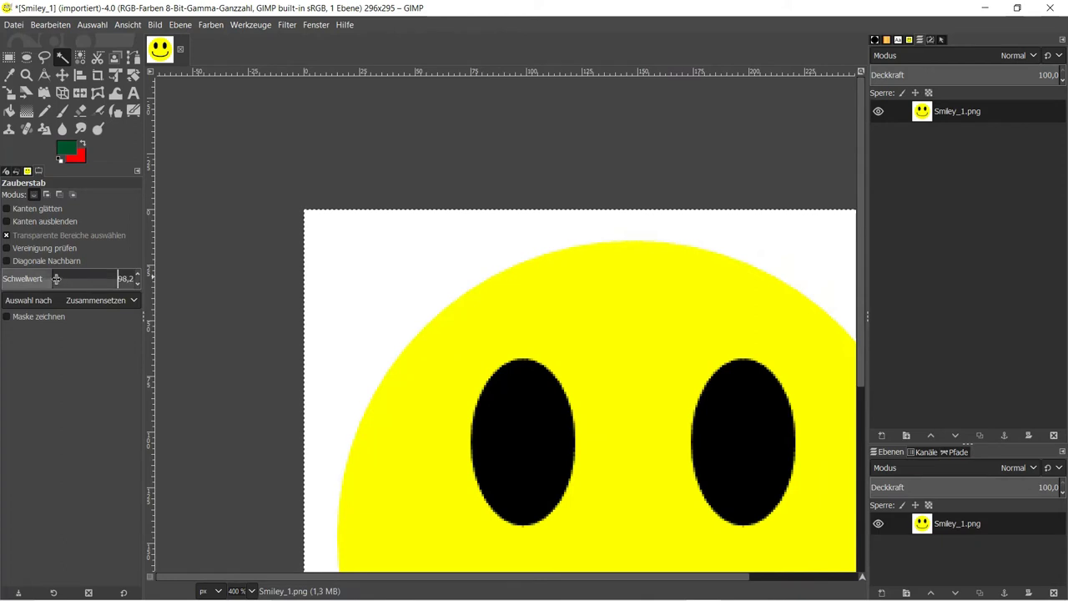
pyautogui.moveTo(56, 279); pyautogui.dragTo(56, 278)
pyautogui.click(377, 264)
pyautogui.scroll(1, 415, 298)
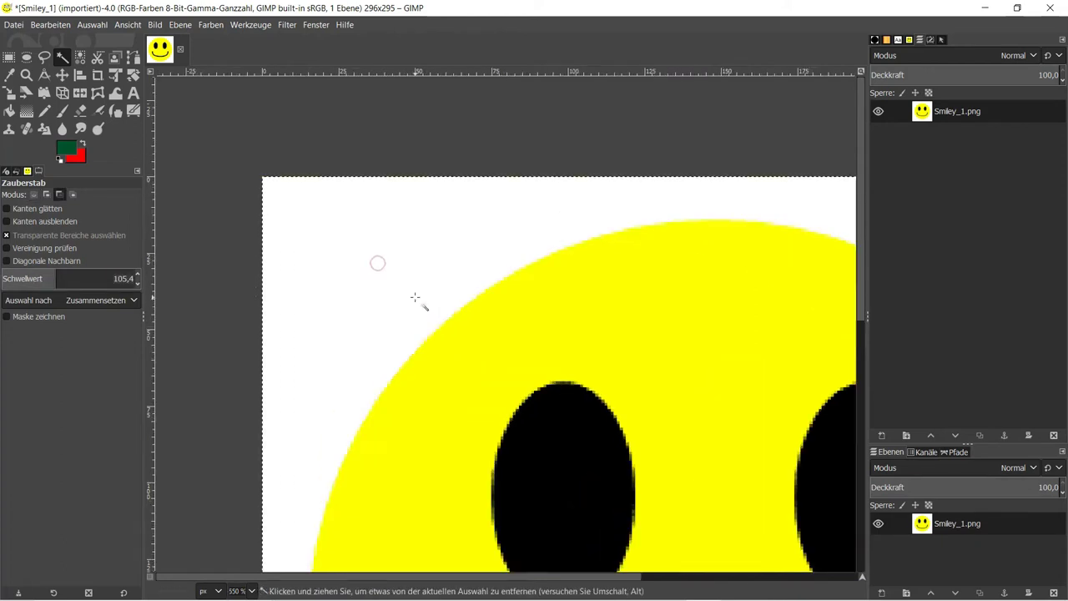
pyautogui.scroll(2, 415, 298)
pyautogui.scroll(1, 548, 353)
pyautogui.scroll(1, 542, 281)
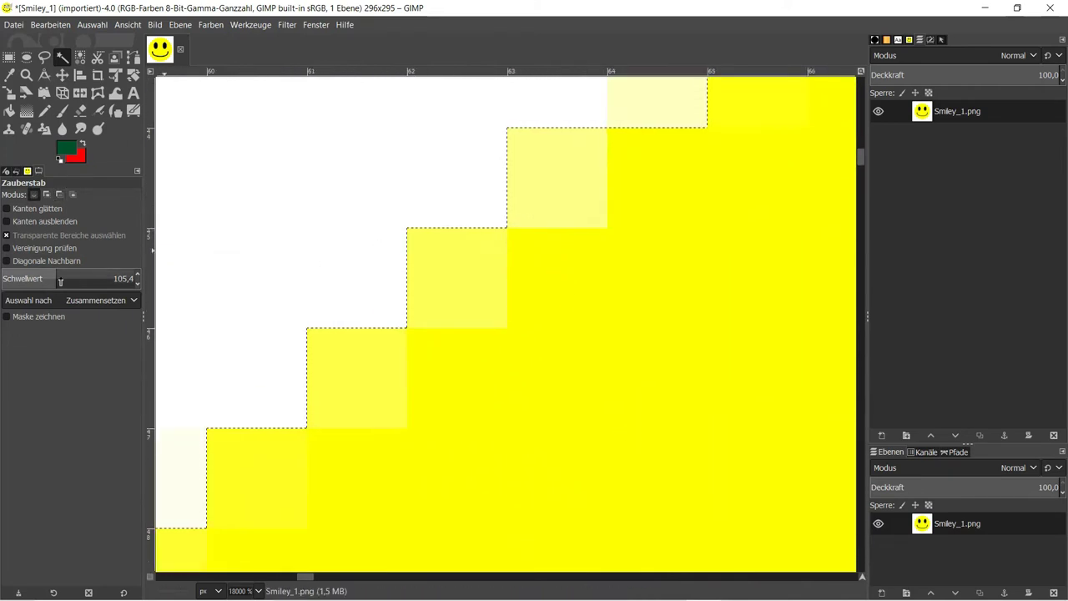
pyautogui.moveTo(60, 281); pyautogui.dragTo(200, 262)
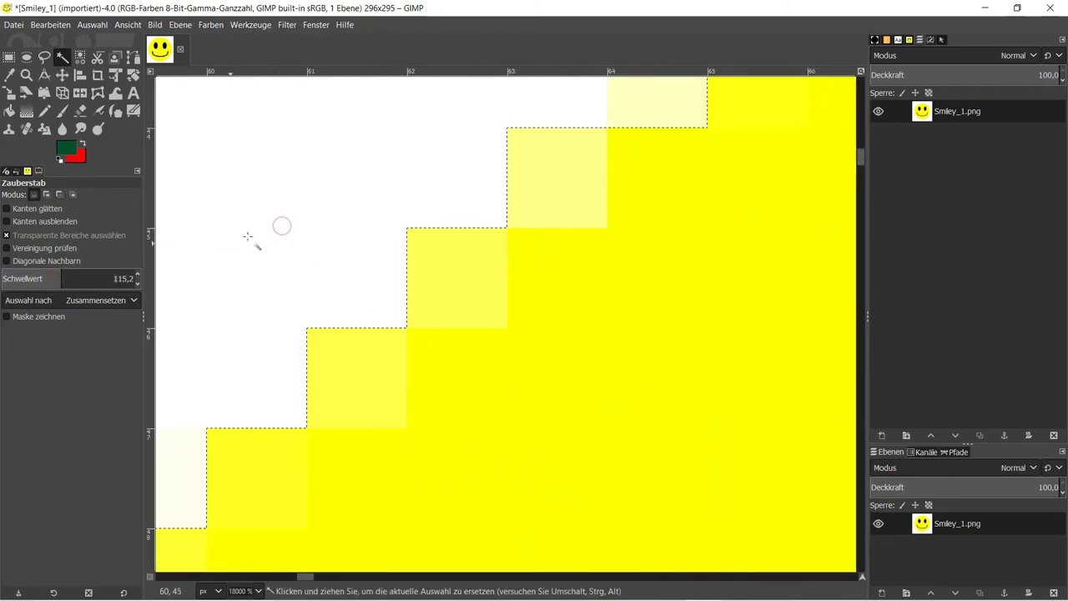
pyautogui.click(72, 280)
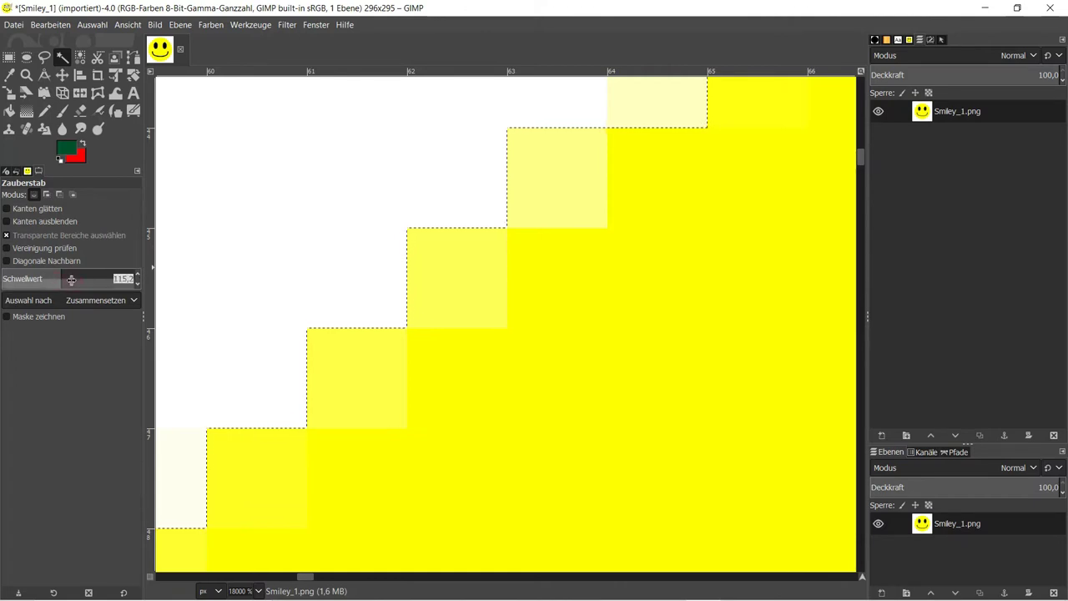
pyautogui.moveTo(72, 280); pyautogui.dragTo(220, 267)
pyautogui.scroll(-2, 219, 267)
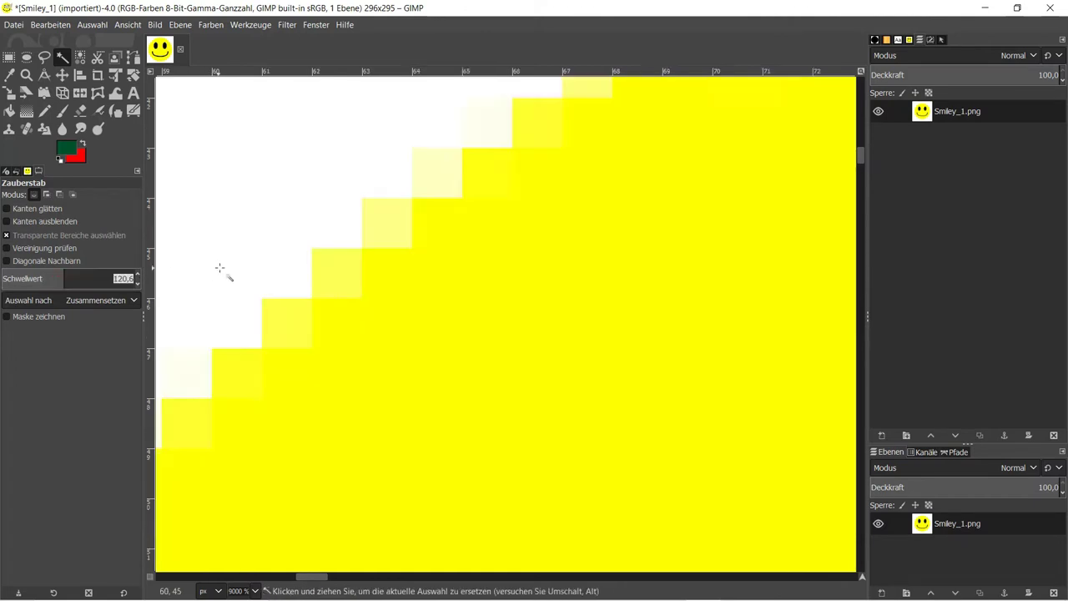
pyautogui.scroll(-2, 225, 276)
pyautogui.scroll(-1, 229, 195)
pyautogui.scroll(-2, 251, 208)
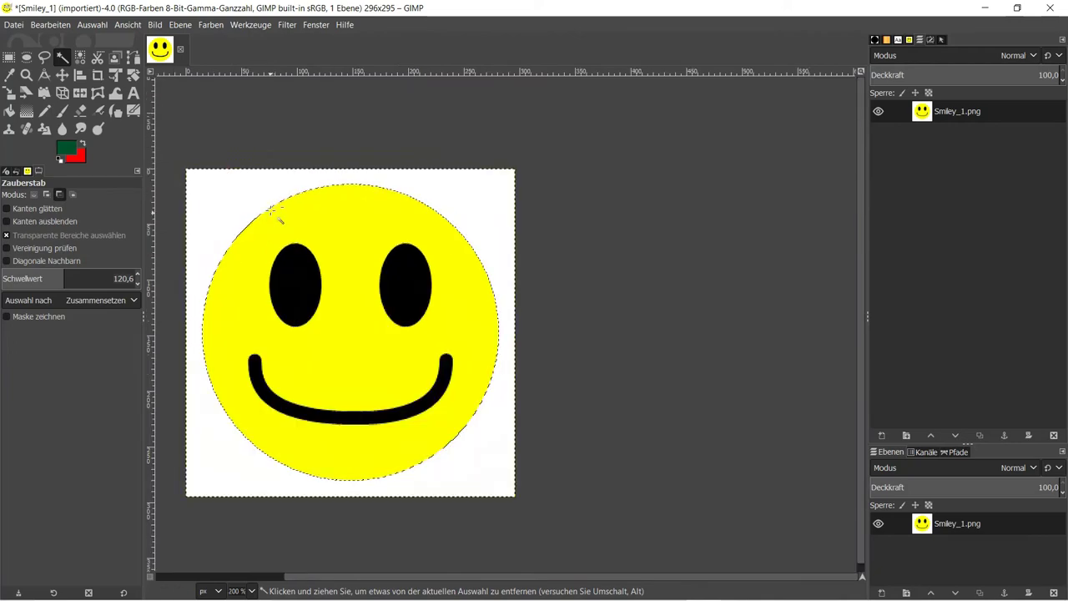
pyautogui.press('Delete')
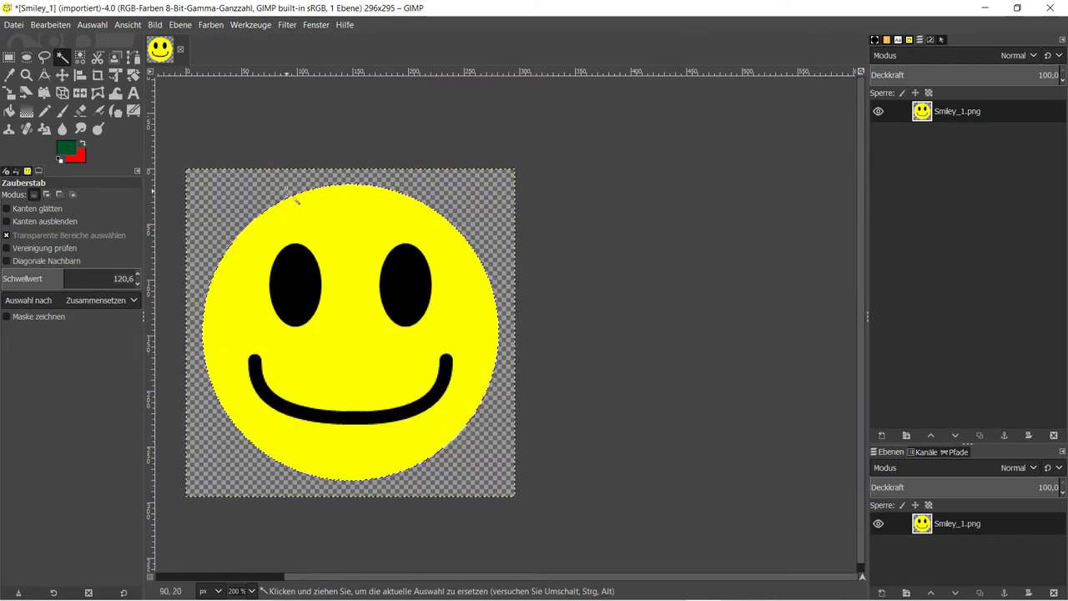
pyautogui.scroll(3, 266, 208)
pyautogui.scroll(2, 259, 198)
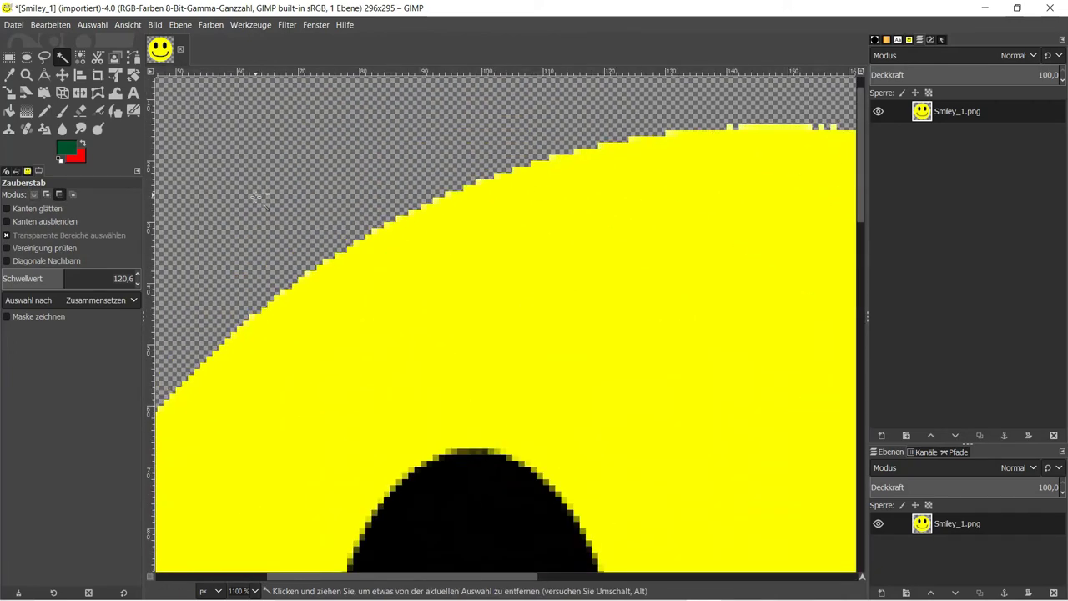
pyautogui.scroll(-1, 259, 198)
pyautogui.scroll(-1, 306, 227)
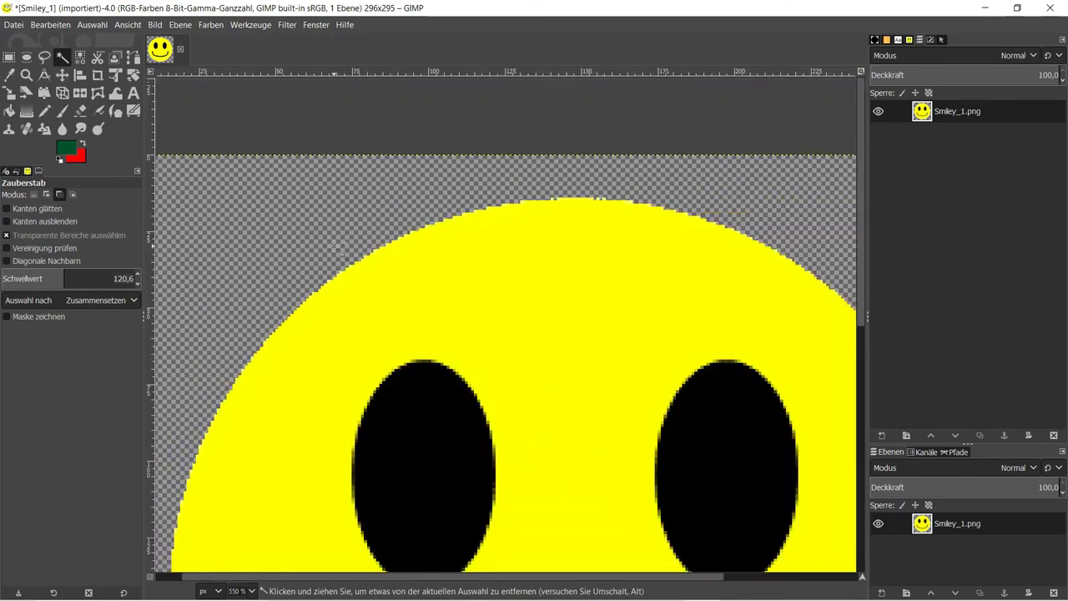
pyautogui.scroll(-2, 332, 245)
pyautogui.scroll(-1, 335, 247)
pyautogui.scroll(-1, 349, 250)
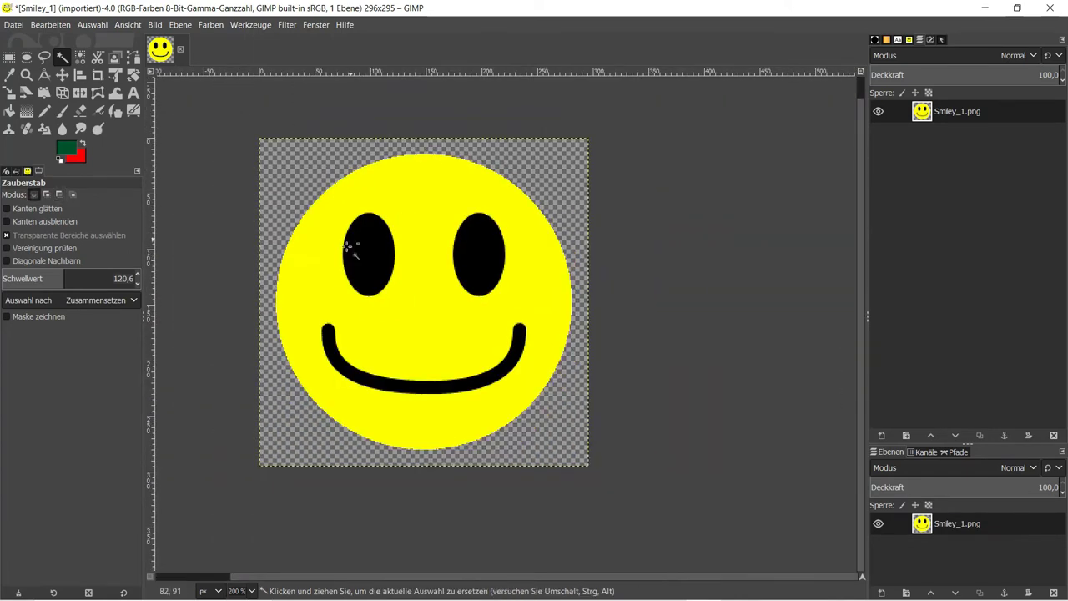
pyautogui.scroll(1, 350, 239)
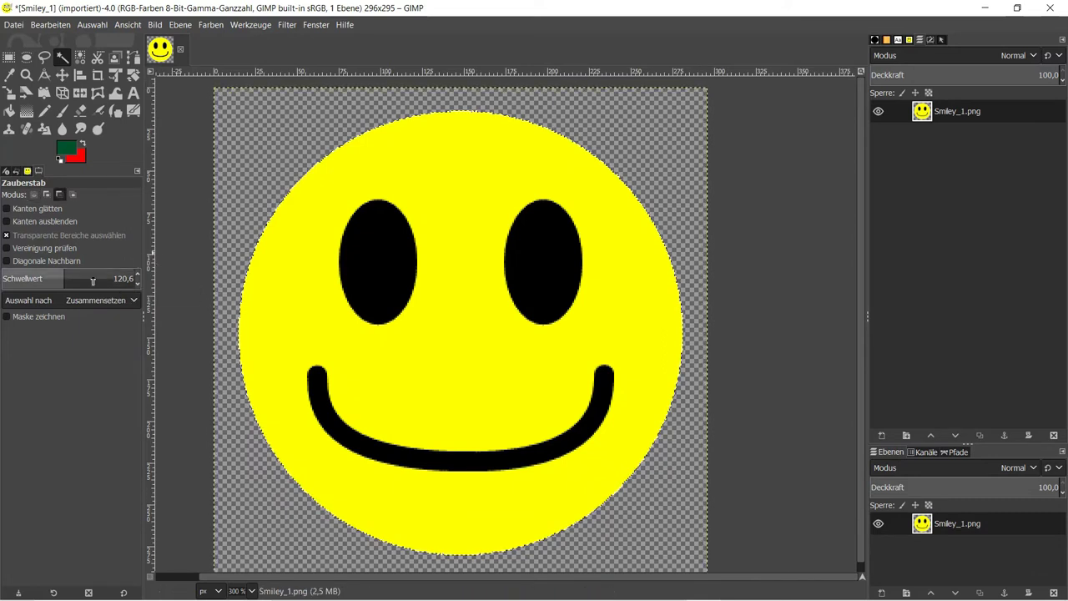
pyautogui.hotkey('ctrl', 'z')
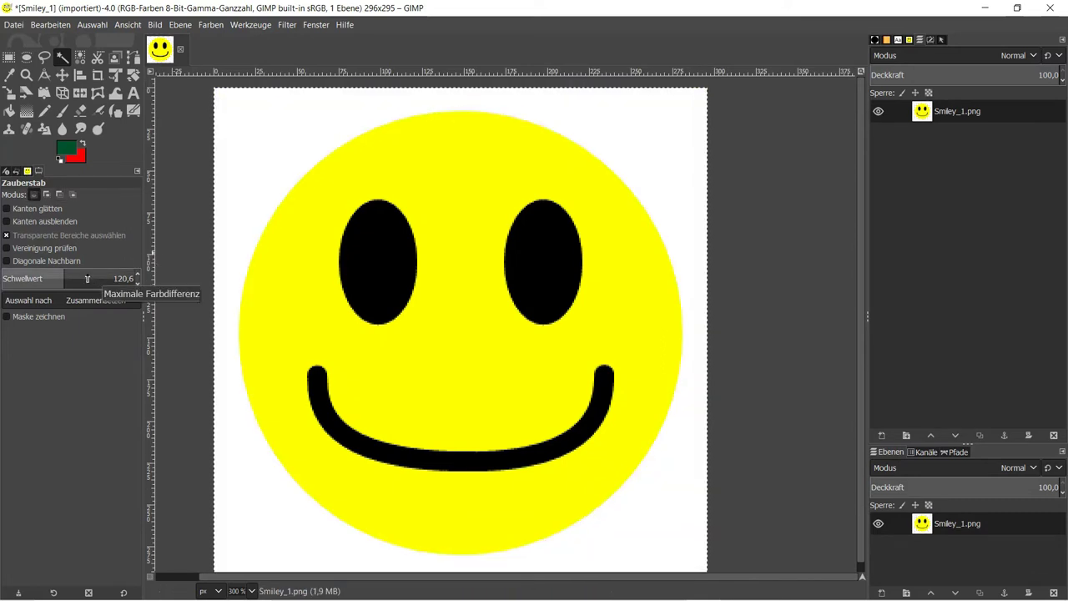
# Step: Raise the magic wand threshold, select the white background, test deleting it, and undo
pyautogui.moveTo(93, 282); pyautogui.dragTo(71, 277)
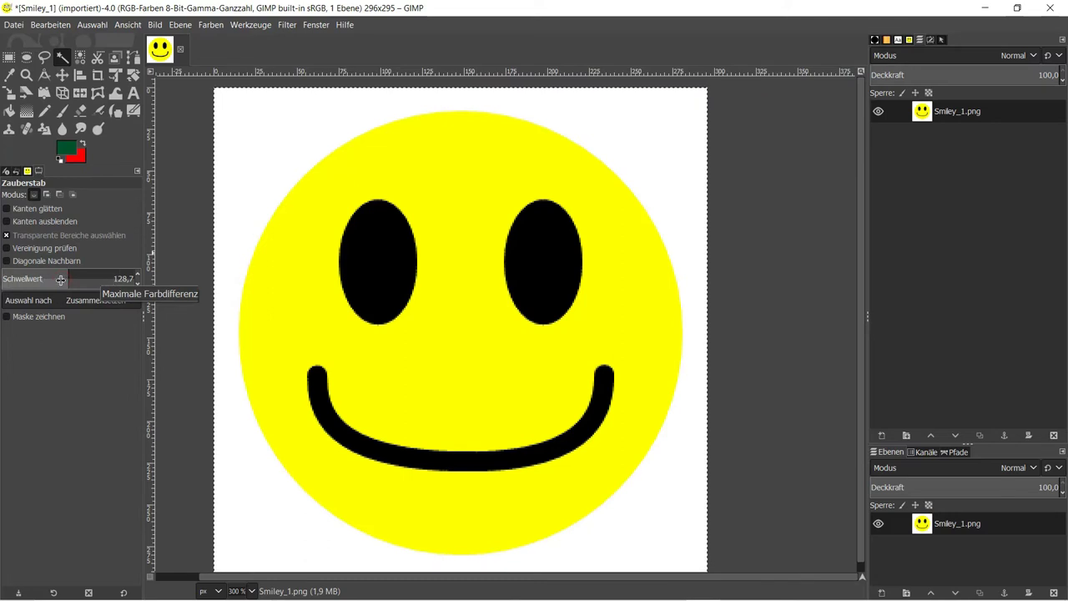
pyautogui.moveTo(65, 280)
pyautogui.mouseDown()
pyautogui.moveTo(95, 279)
pyautogui.moveTo(57, 283)
pyautogui.moveTo(75, 282)
pyautogui.mouseUp()
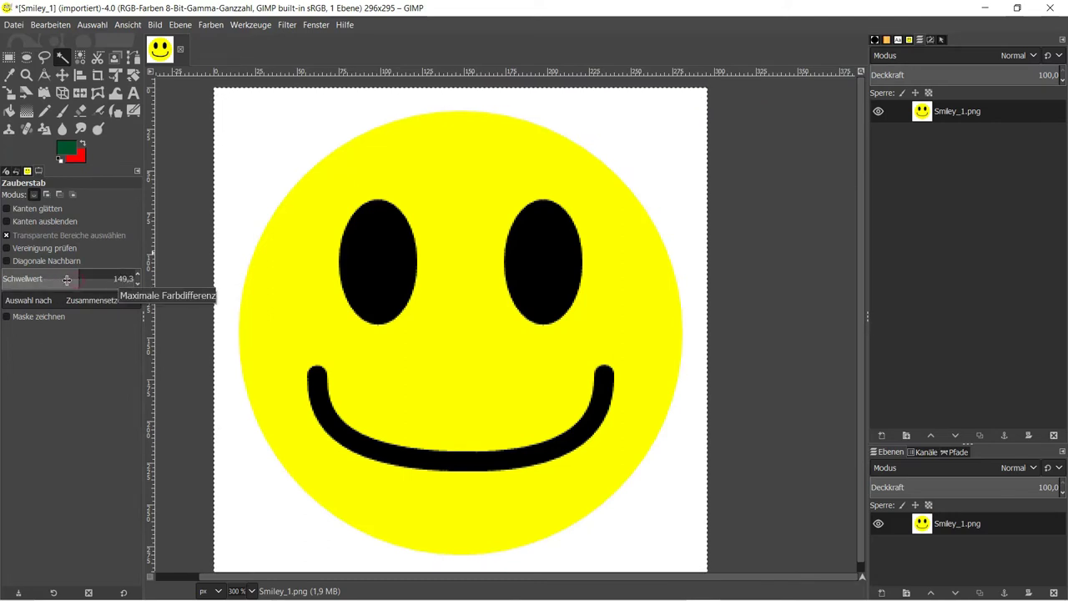
pyautogui.click(255, 160)
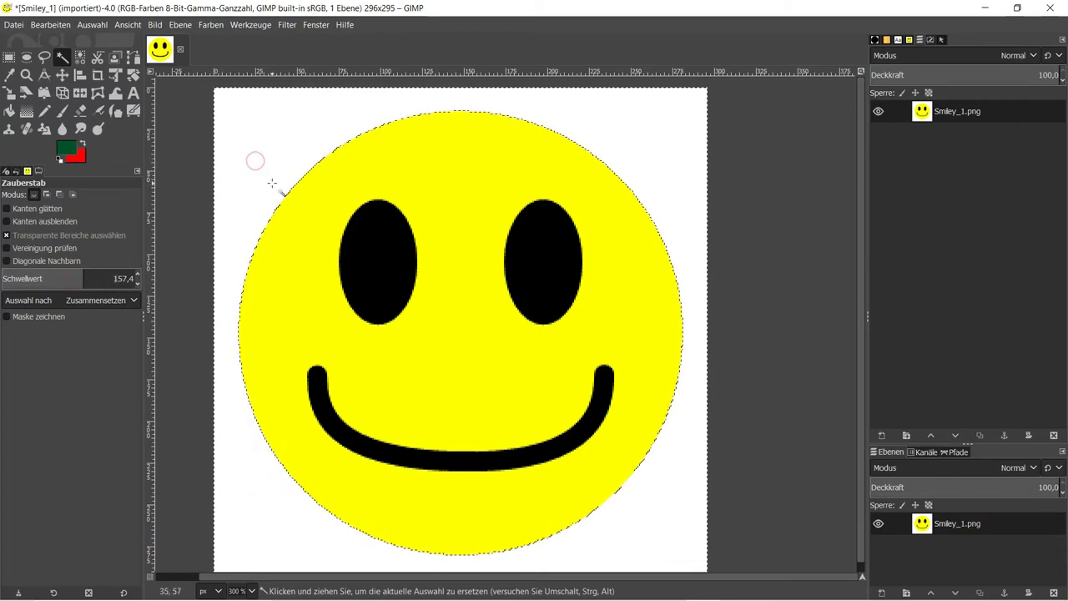
pyautogui.press('Delete')
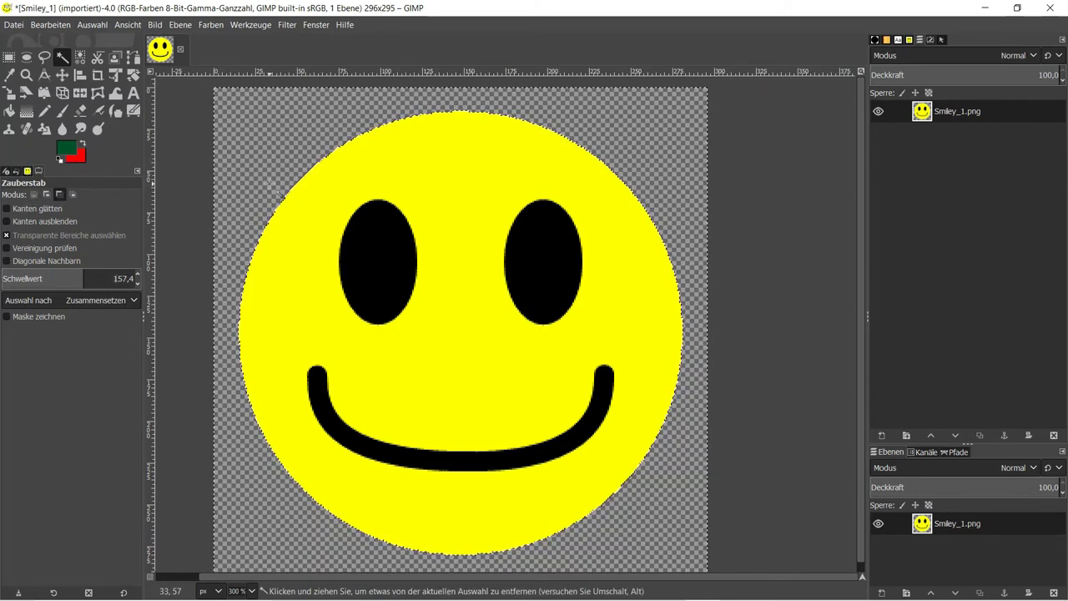
pyautogui.hotkey('ctrl', 'z')
# Step: Raise the threshold to about 221,9, test deleting the background again, and undo
pyautogui.moveTo(230, 230); pyautogui.dragTo(255, 175)
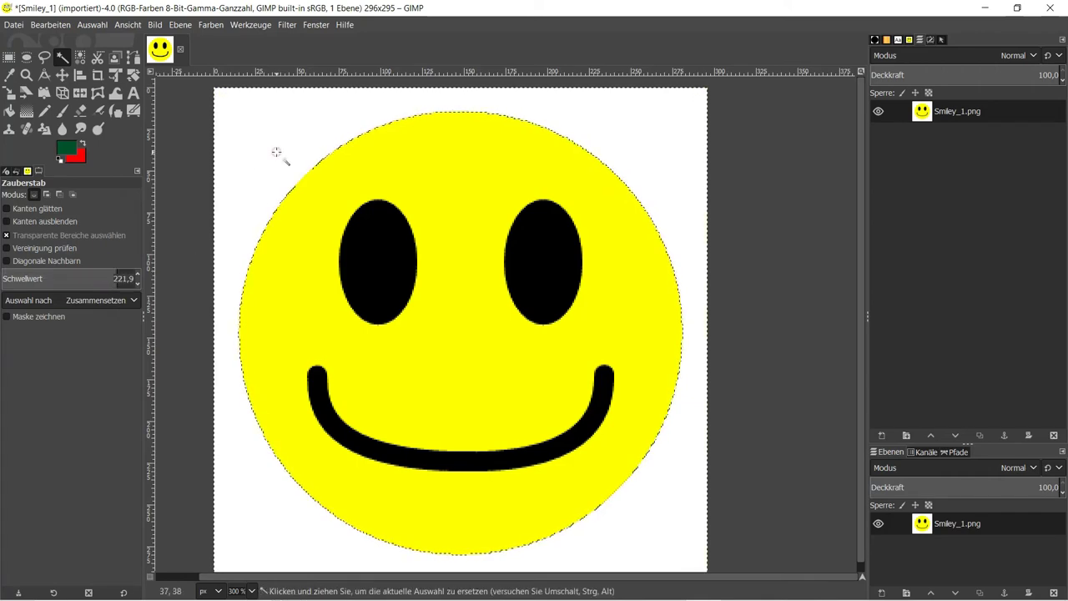
pyautogui.press('Delete')
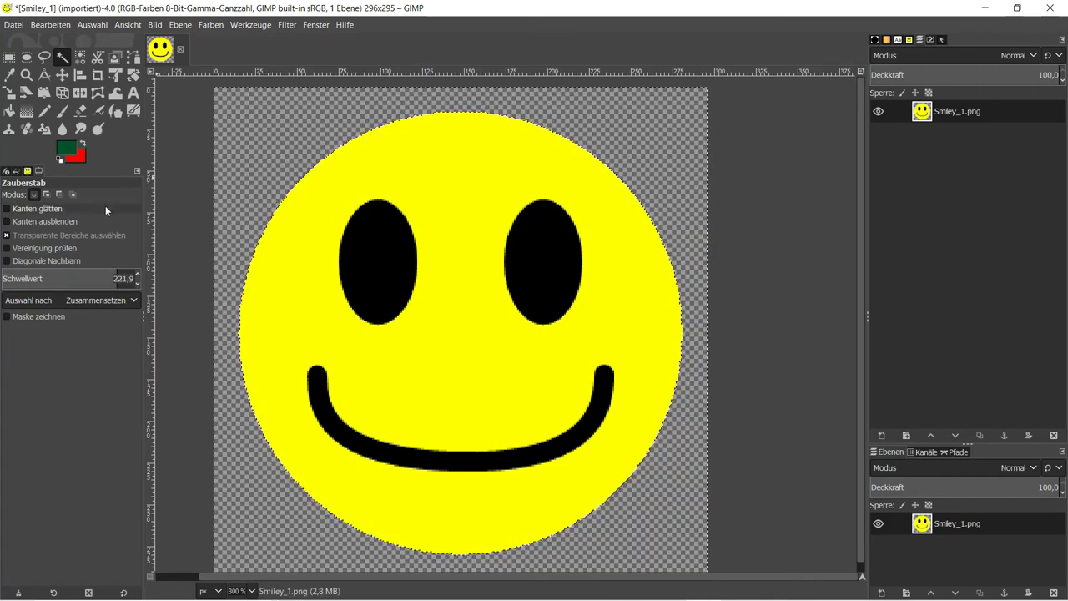
pyautogui.press('ctrl')
pyautogui.hotkey('ctrl', 'z')
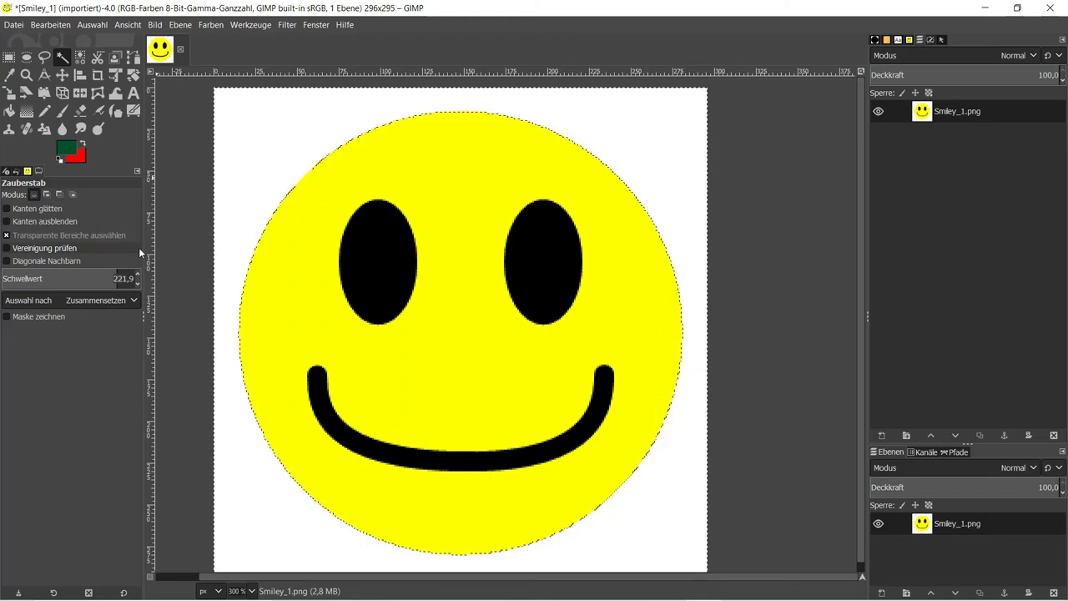
# Step: Detach the magic wand options into a floating window, moved up-left and widened
pyautogui.moveTo(132, 277); pyautogui.dragTo(128, 282)
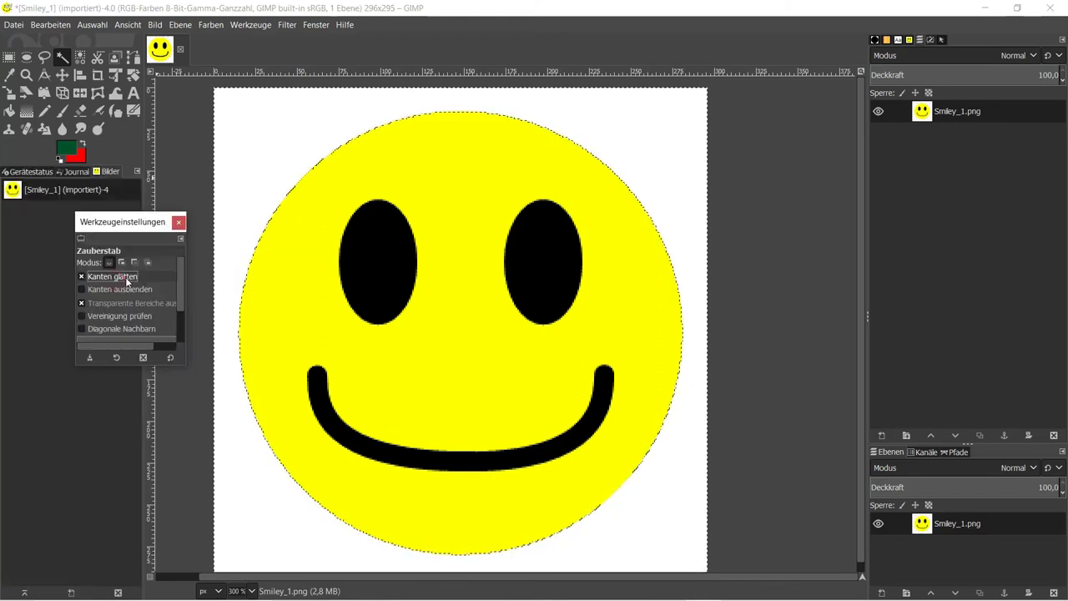
pyautogui.moveTo(133, 225); pyautogui.dragTo(80, 203)
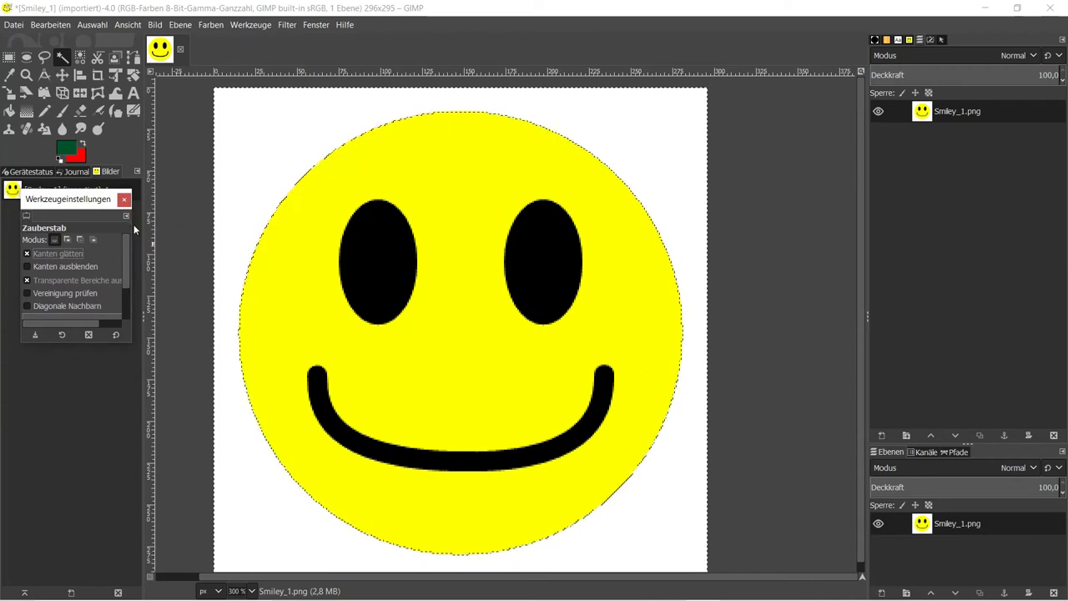
pyautogui.moveTo(132, 230); pyautogui.dragTo(159, 238)
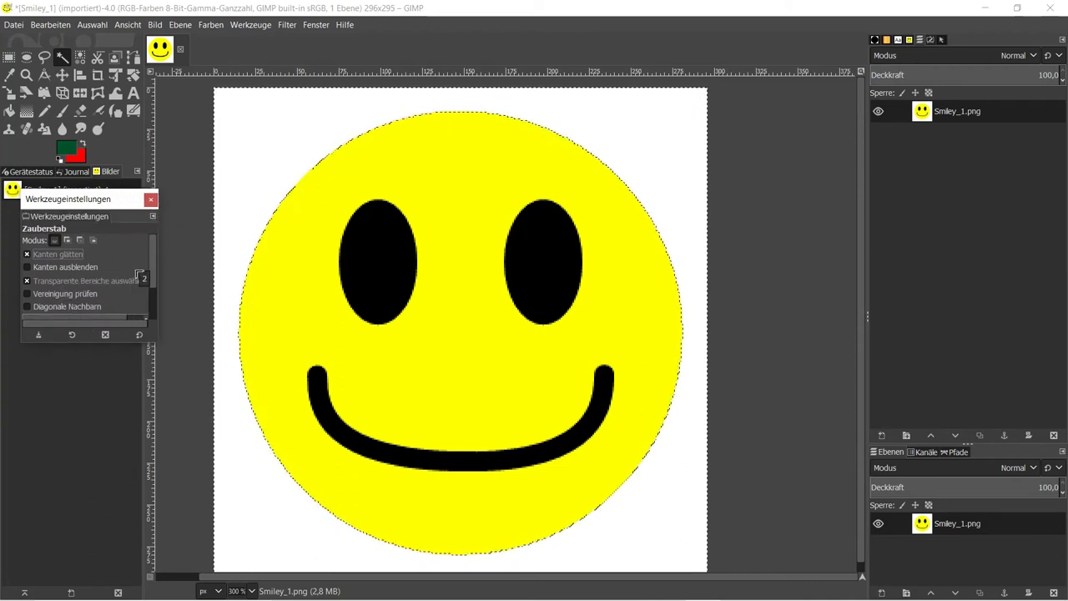
# Step: Set Schwellwert to 255, then lower it to 103,4 and undo the accidental full-image Delete
pyautogui.scroll(-3, 126, 288)
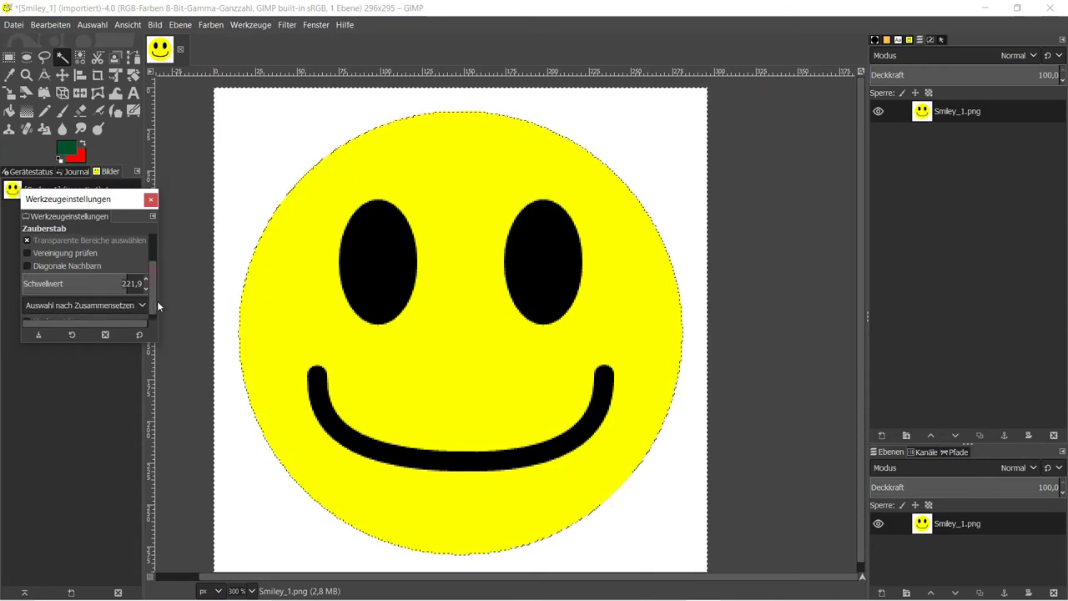
pyautogui.click(127, 282)
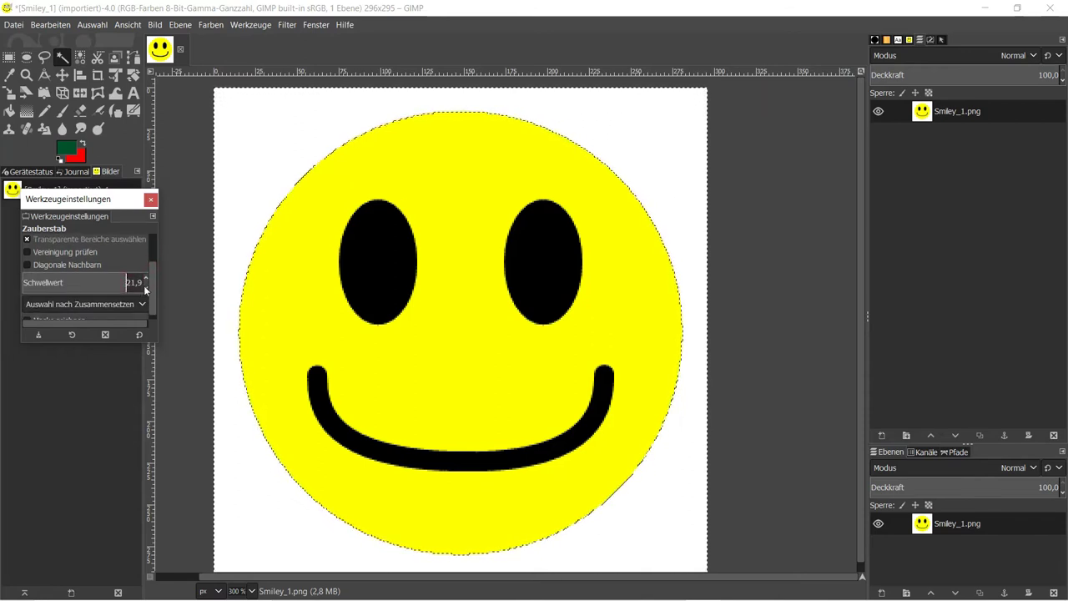
pyautogui.write('217')
pyautogui.moveTo(134, 282); pyautogui.dragTo(154, 282)
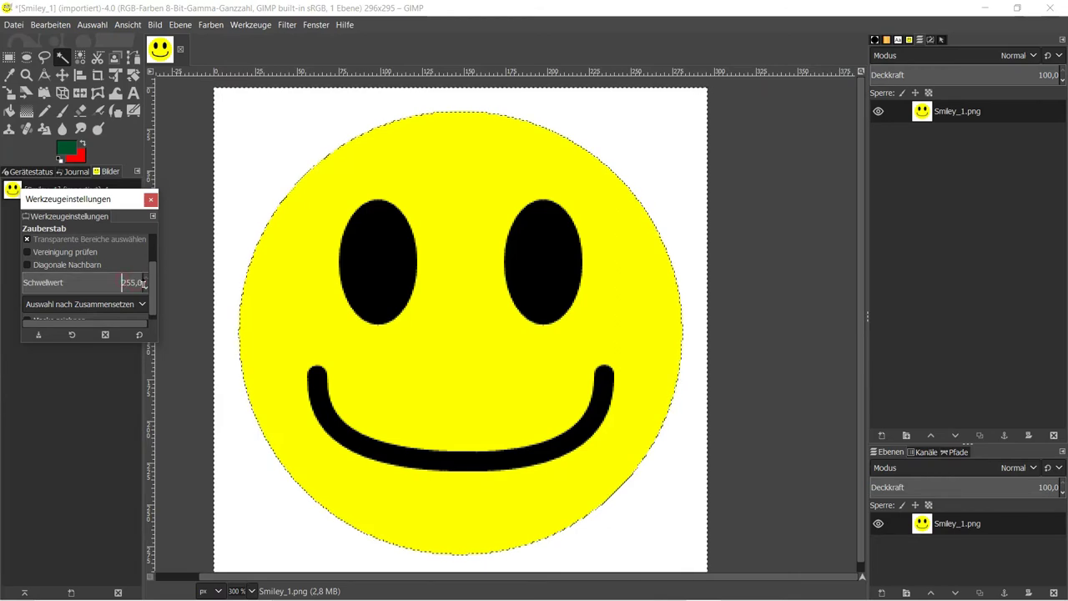
pyautogui.click(236, 206)
pyautogui.press('Delete')
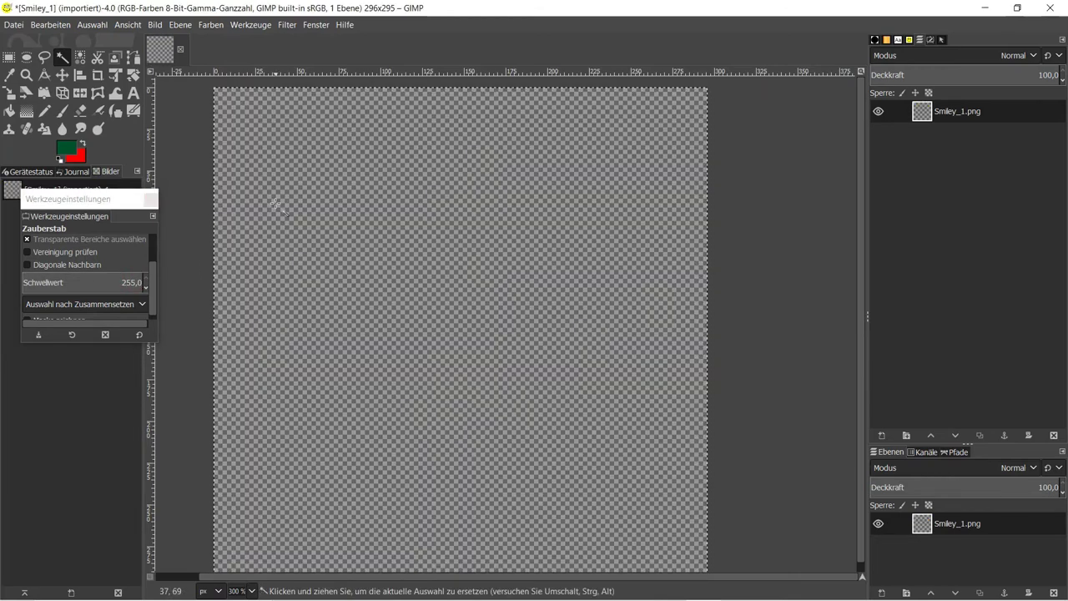
pyautogui.click(71, 280)
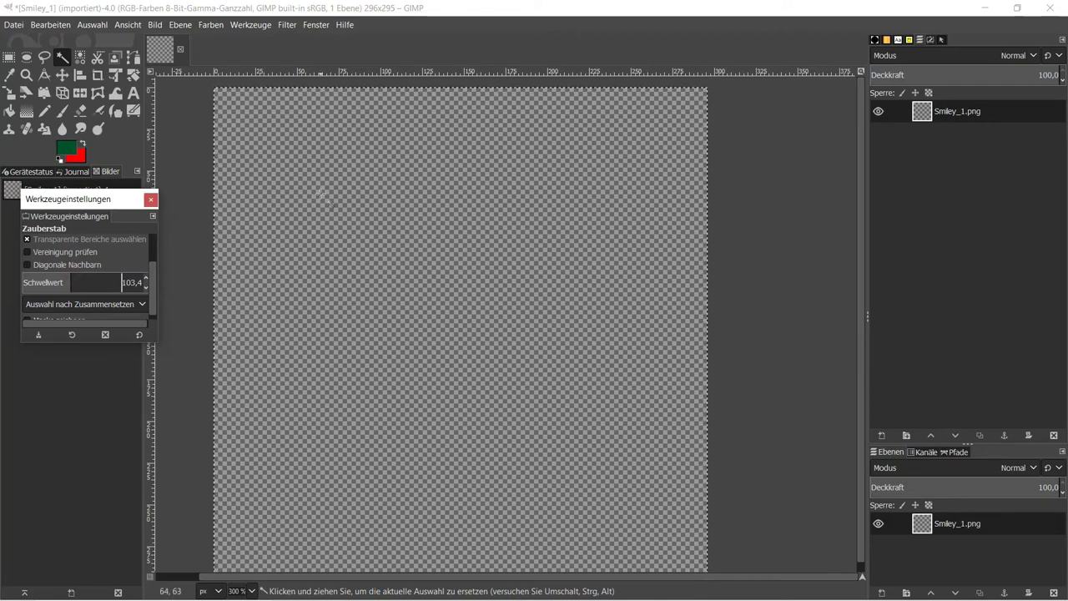
pyautogui.hotkey('ctrl', 'z')
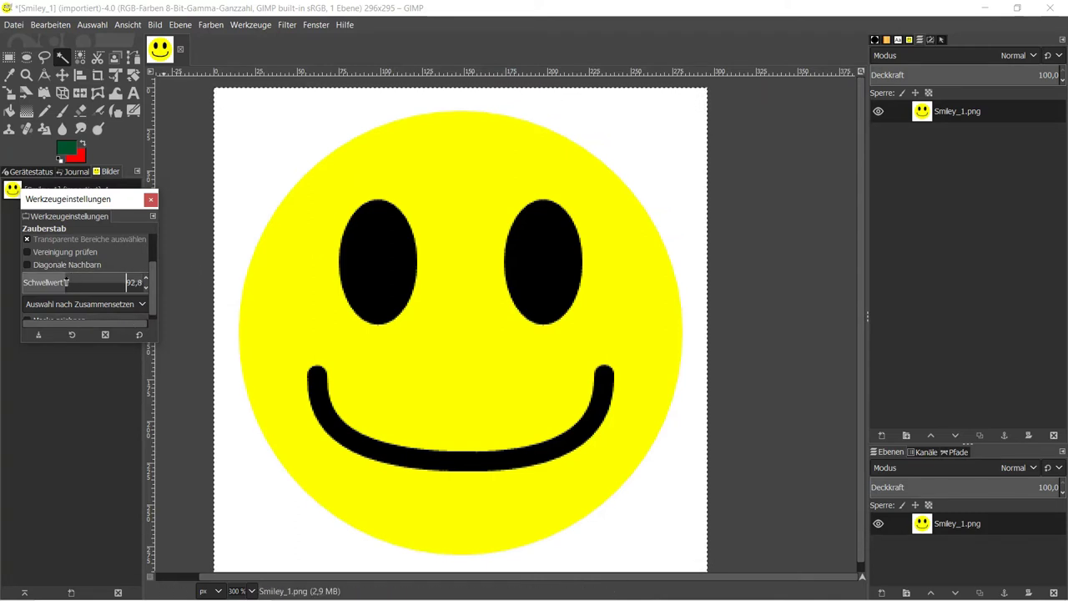
# Step: At threshold 92,8, delete the smiley's white background to transparency and clear the selection
pyautogui.moveTo(73, 282); pyautogui.dragTo(65, 282)
pyautogui.click(316, 151)
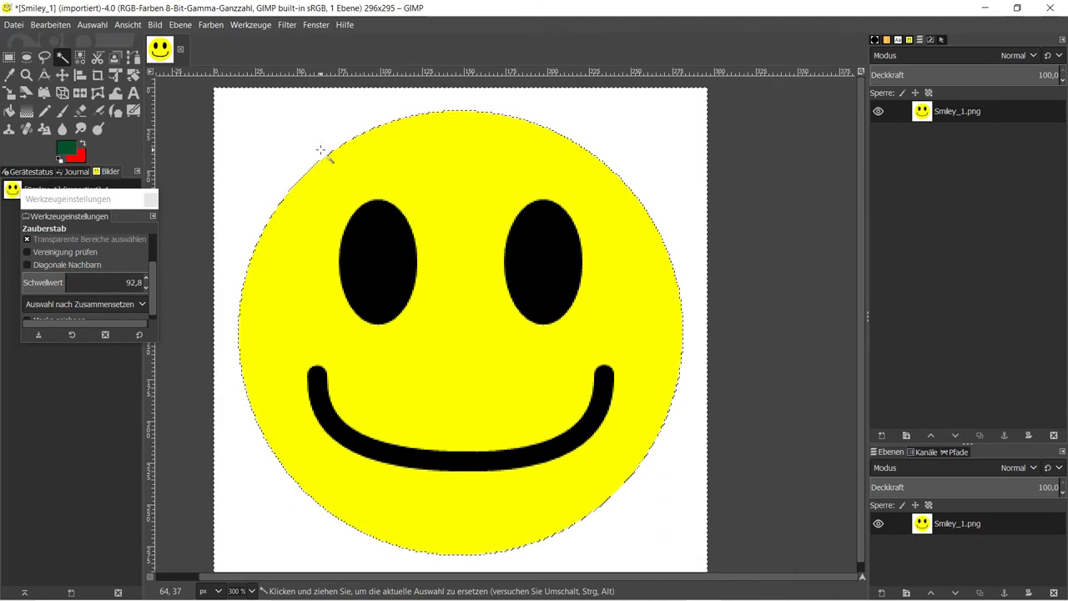
pyautogui.press('Delete')
pyautogui.hotkey('ctrl', 'shift', 'a')
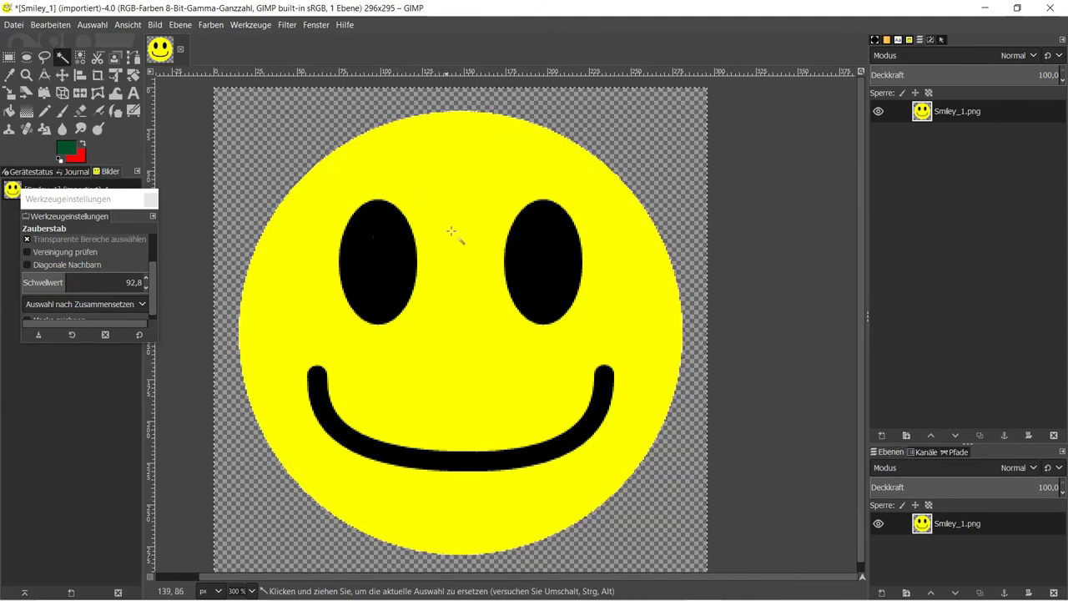
# Step: Export the image as the PNG Smiley_Transparent_1.png
pyautogui.click(22, 26)
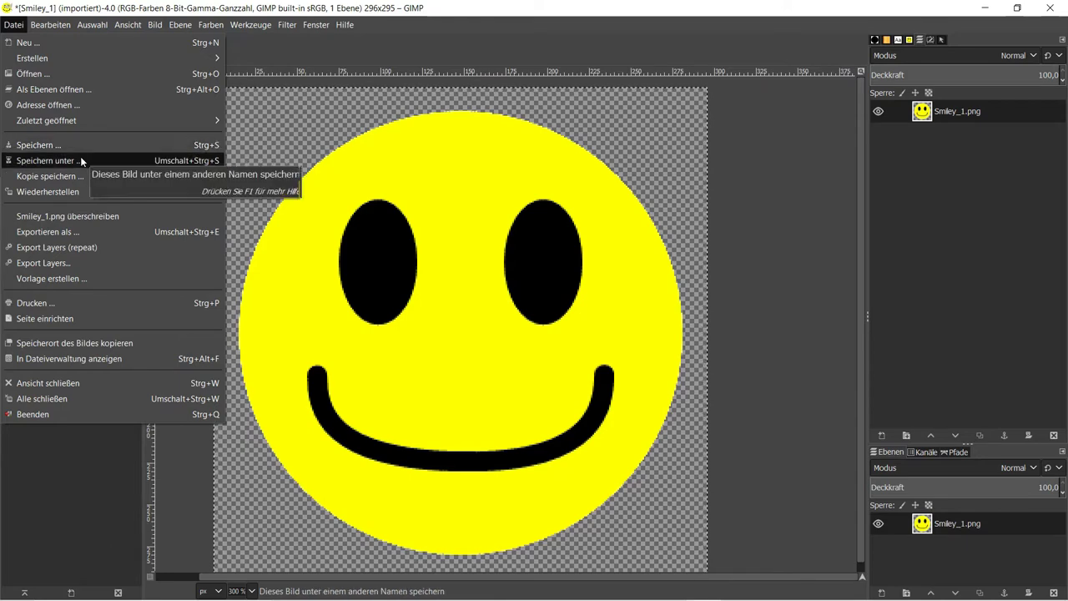
pyautogui.click(76, 231)
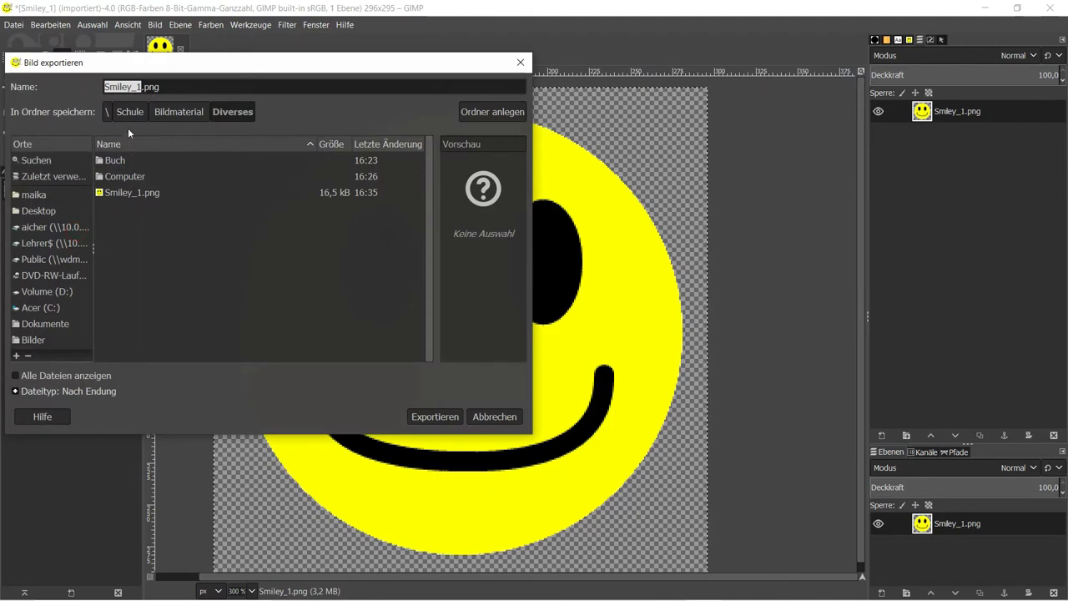
pyautogui.click(131, 87)
pyautogui.write('_')
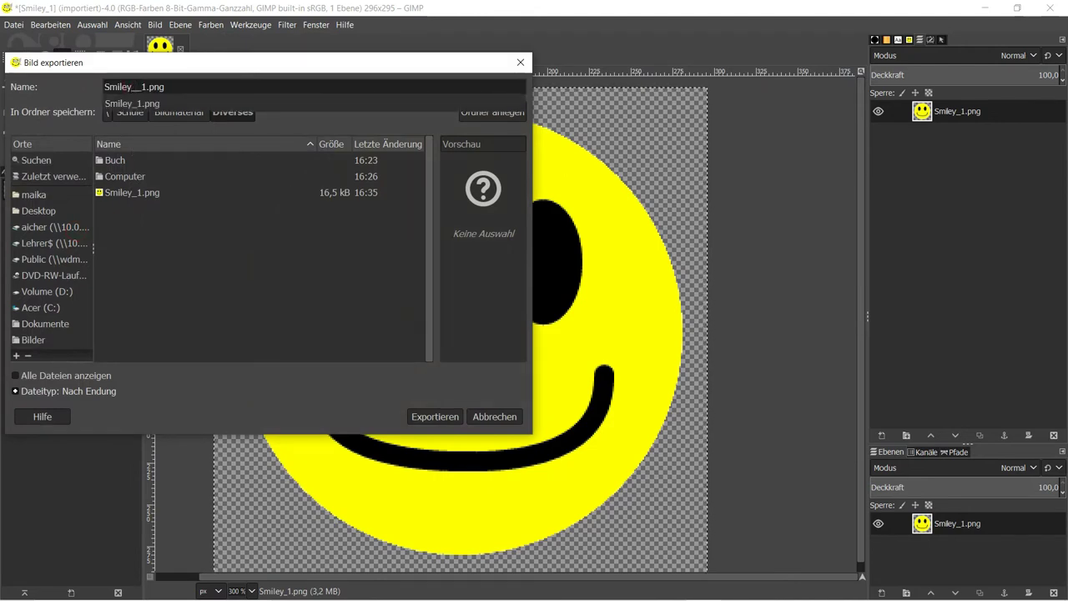
pyautogui.write('Transparent')
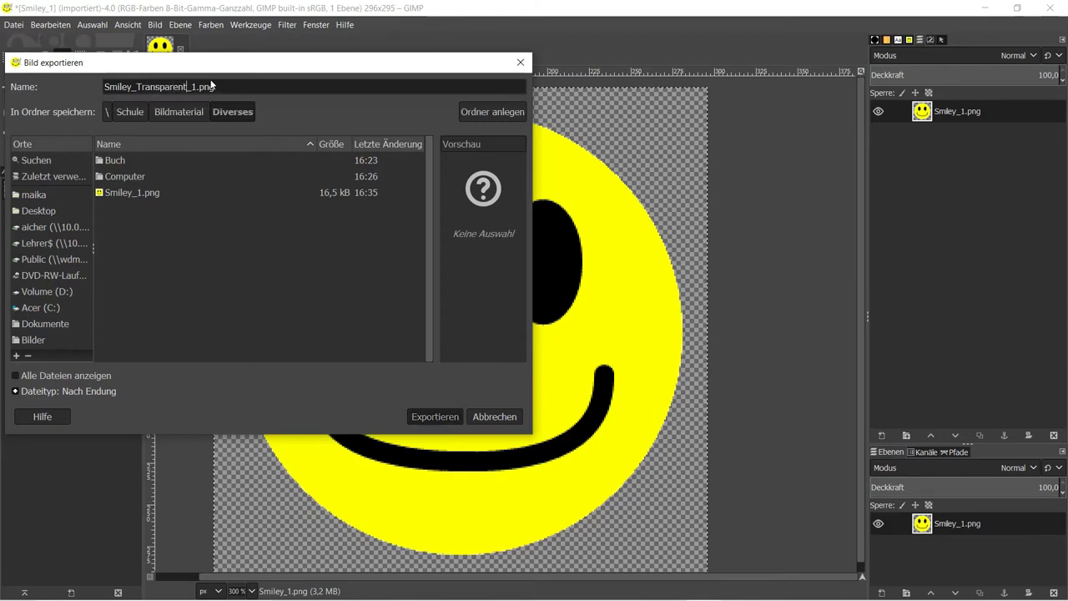
pyautogui.press('Return')
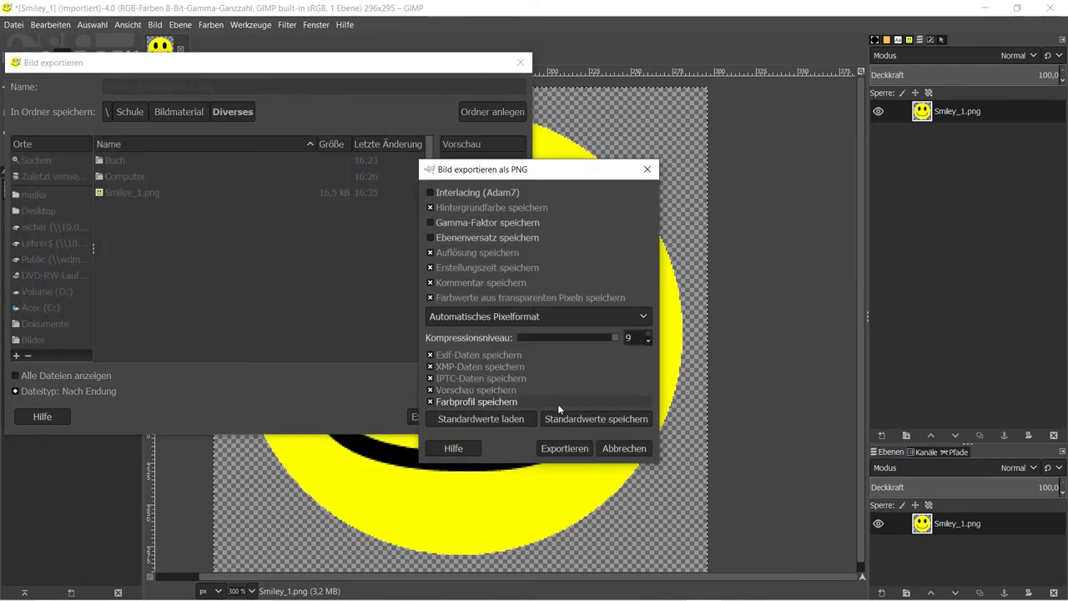
pyautogui.click(567, 446)
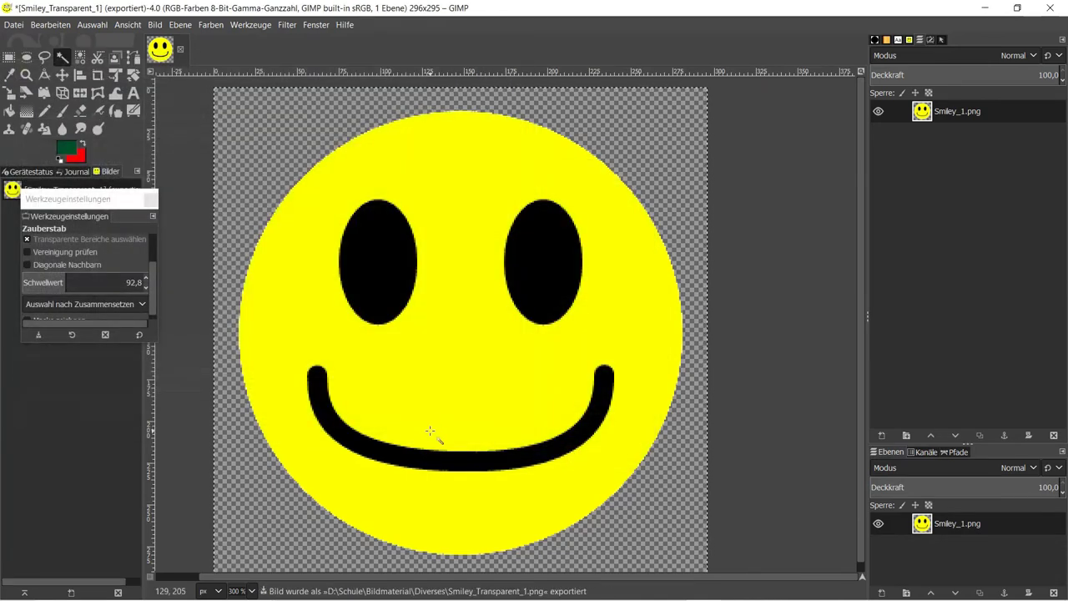
# Step: Drag Smiley_Transparent_1.png from the Diverses folder in Explorer over to PowerPoint
pyautogui.moveTo(506, 582)
pyautogui.click(426, 587)
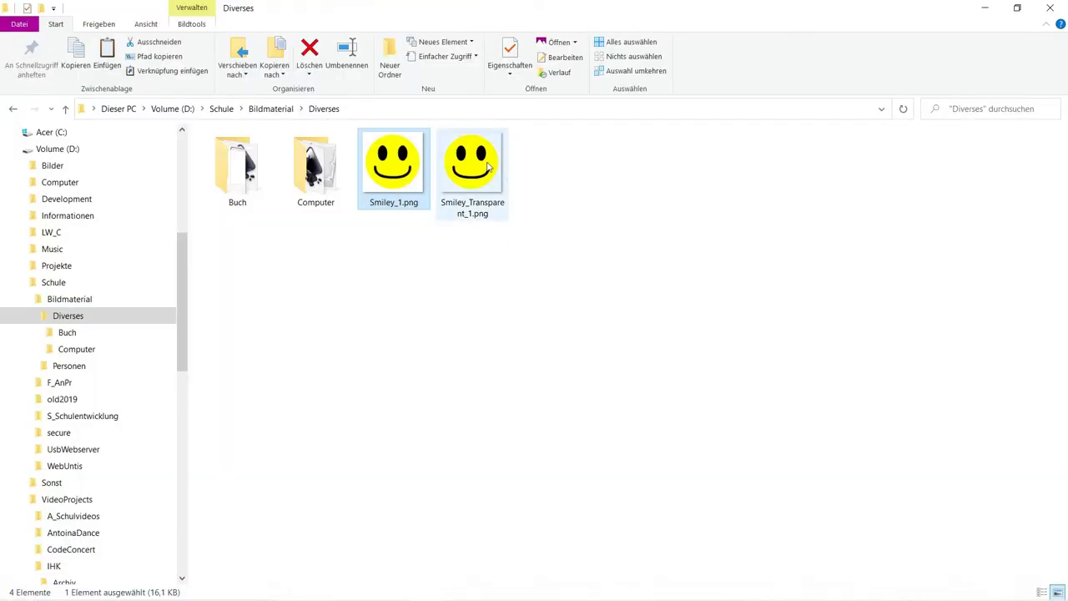
pyautogui.moveTo(488, 167)
pyautogui.mouseDown()
pyautogui.moveTo(629, 301)
pyautogui.moveTo(636, 332)
pyautogui.mouseUp()
pyautogui.hotkey('alt', 'Tab')
pyautogui.hotkey('alt', 'Tab')
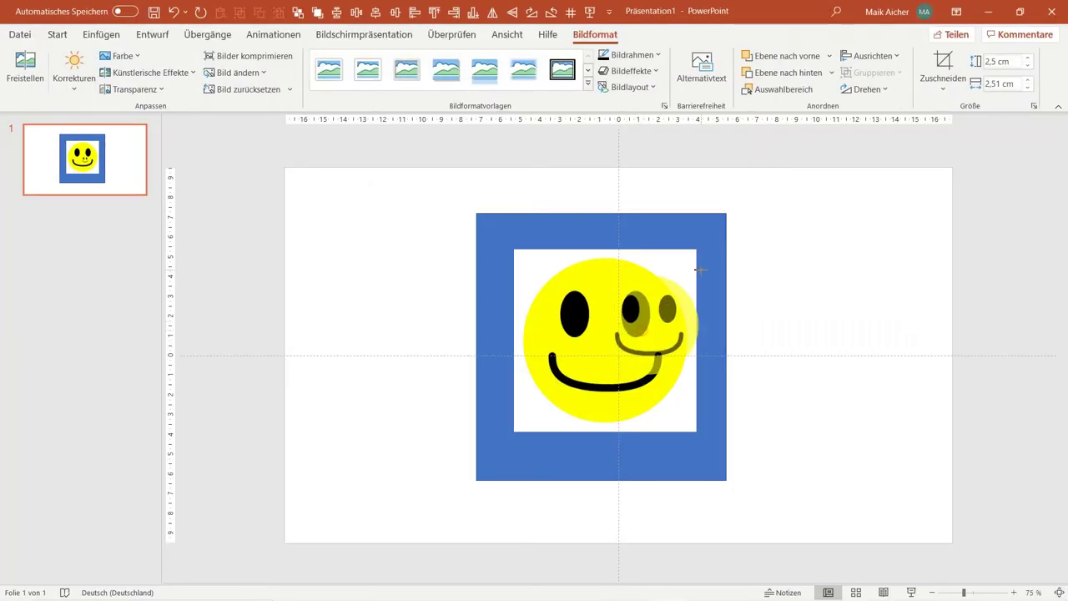
# Step: Enlarge the inserted transparent smiley and delete the old white-backed smiley
pyautogui.moveTo(622, 350); pyautogui.dragTo(682, 265)
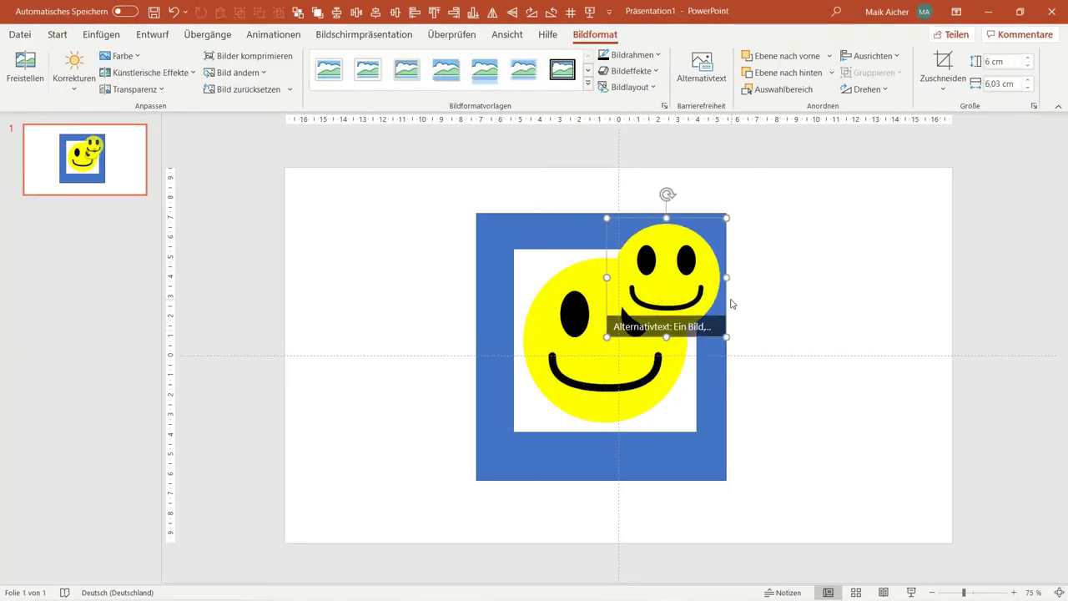
pyautogui.click(559, 265)
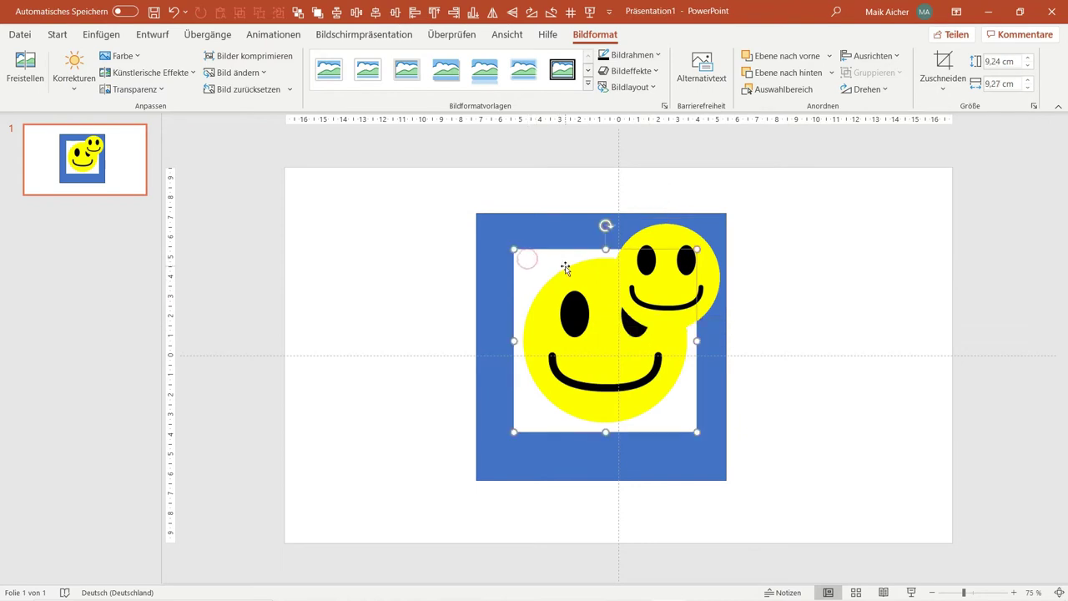
pyautogui.press('Delete')
# Step: Centre the transparent smiley over the blue square and enlarge it to about 11 cm
pyautogui.moveTo(634, 226)
pyautogui.mouseDown()
pyautogui.moveTo(556, 281)
pyautogui.moveTo(503, 252)
pyautogui.mouseUp()
pyautogui.moveTo(555, 291); pyautogui.dragTo(582, 287)
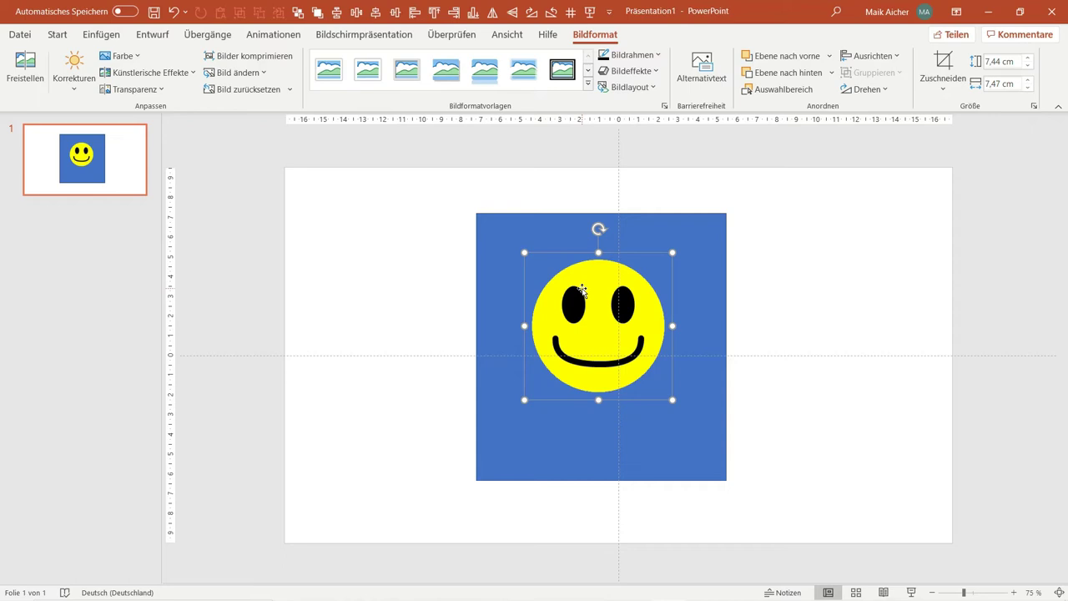
pyautogui.moveTo(586, 332); pyautogui.dragTo(523, 316)
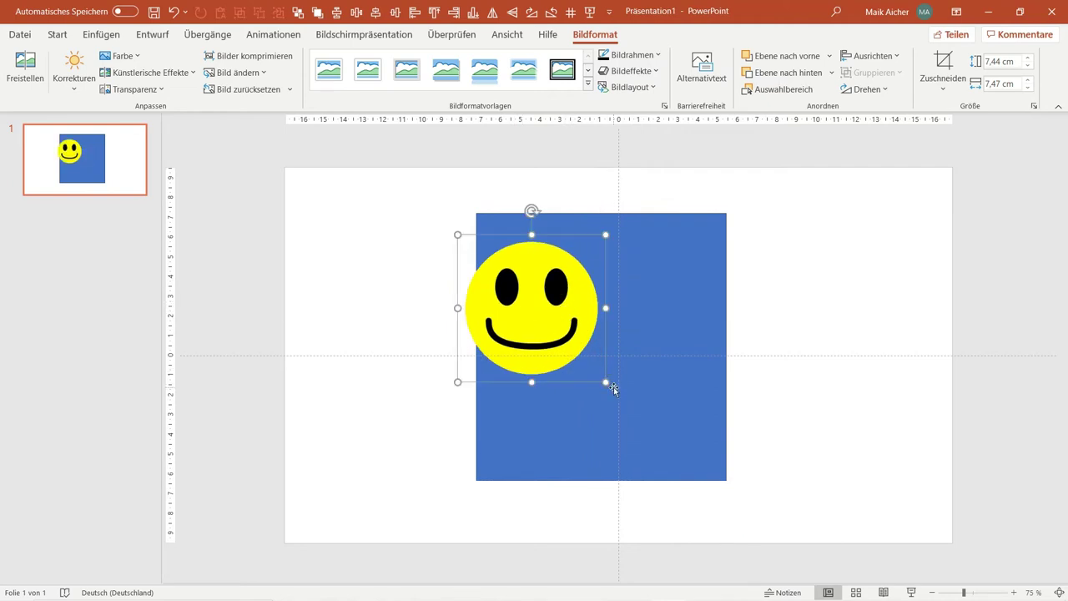
pyautogui.moveTo(607, 384); pyautogui.dragTo(674, 448)
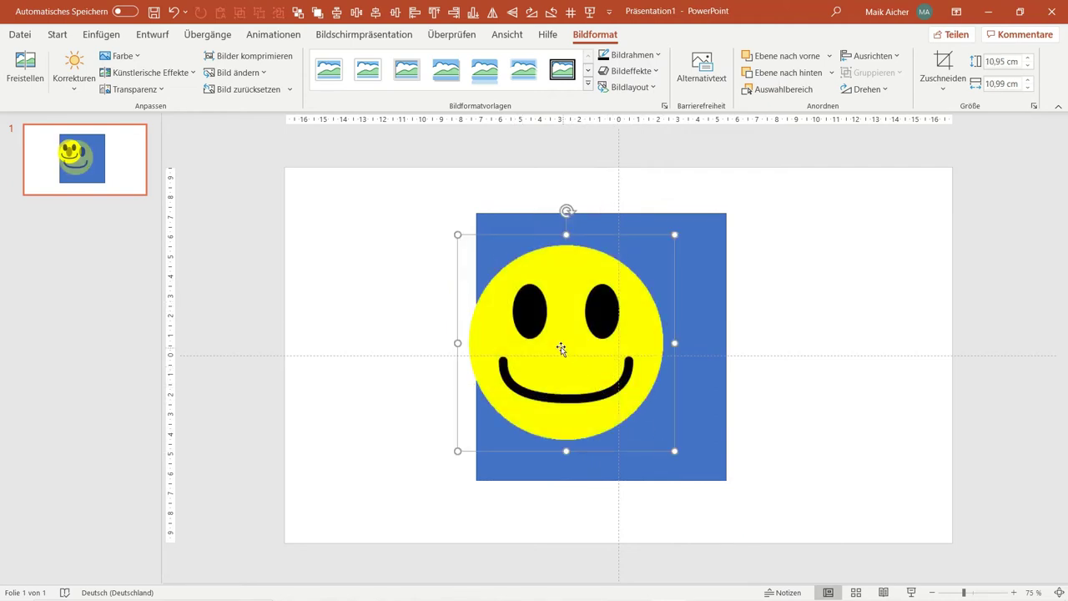
pyautogui.moveTo(562, 348); pyautogui.dragTo(582, 351)
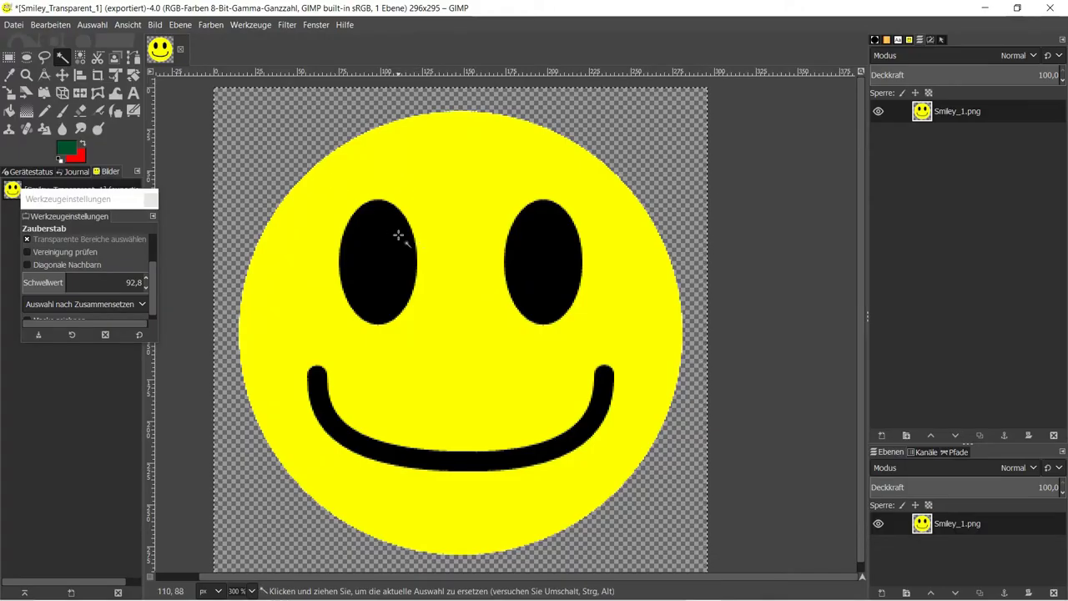
pyautogui.click(211, 24)
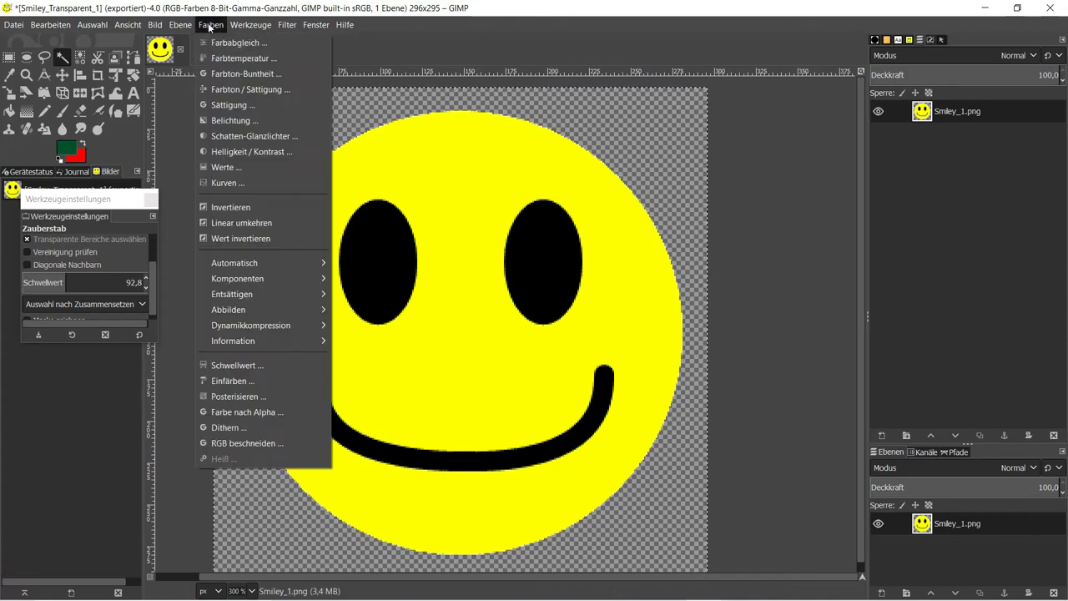
pyautogui.click(250, 88)
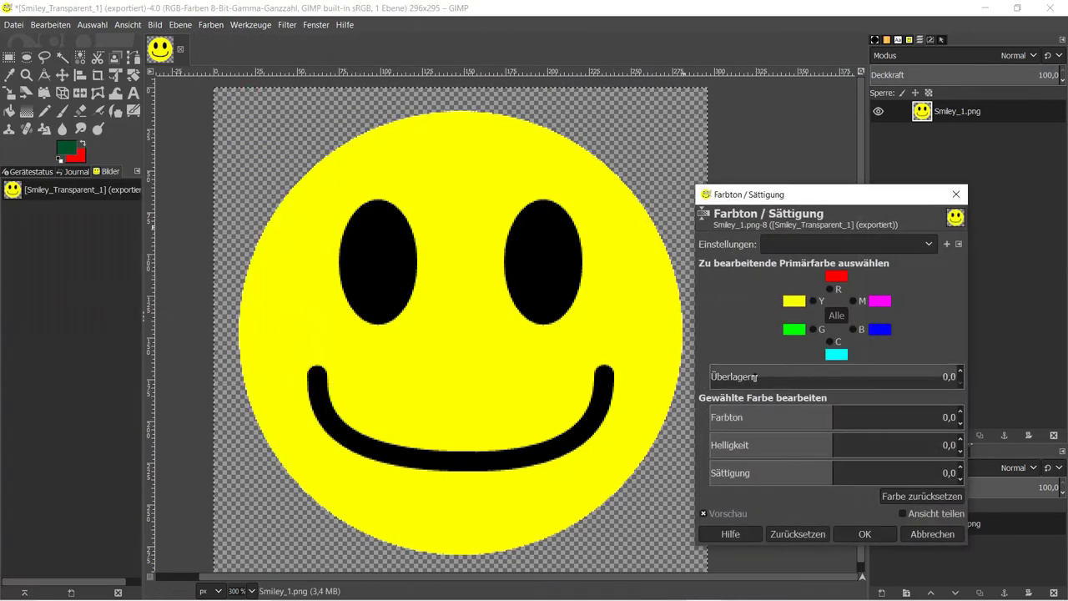
pyautogui.moveTo(834, 417)
pyautogui.mouseDown()
pyautogui.moveTo(875, 417)
pyautogui.moveTo(781, 417)
pyautogui.moveTo(826, 412)
pyautogui.mouseUp()
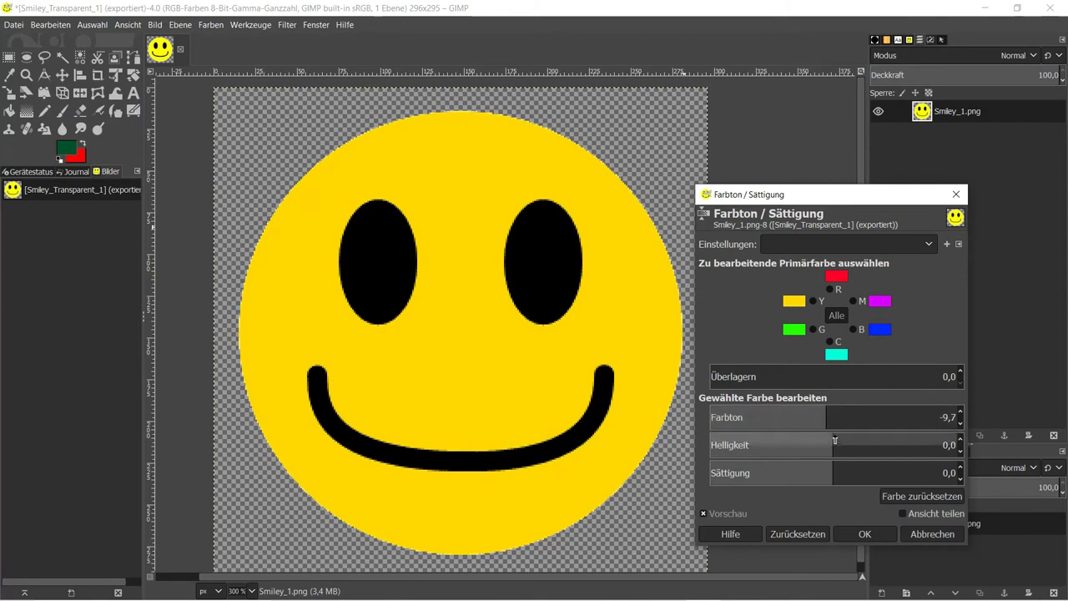
pyautogui.click(783, 441)
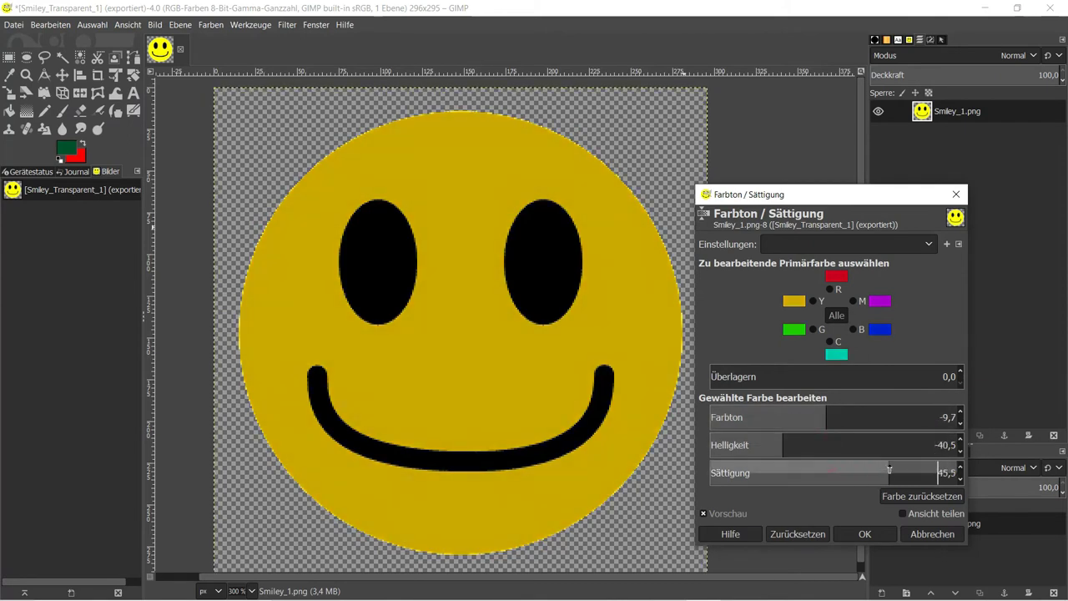
pyautogui.click(931, 534)
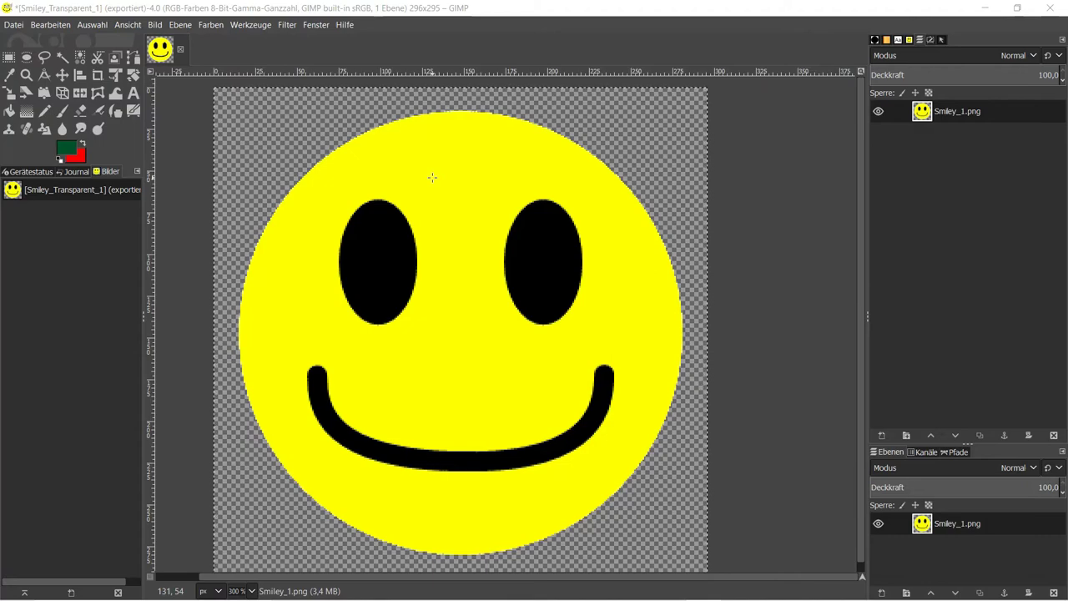
# Step: Drag Smiley_1.png from the picture folder onto the slide over the large smiley
pyautogui.hotkey('alt', 'Tab')
pyautogui.press('Tab')
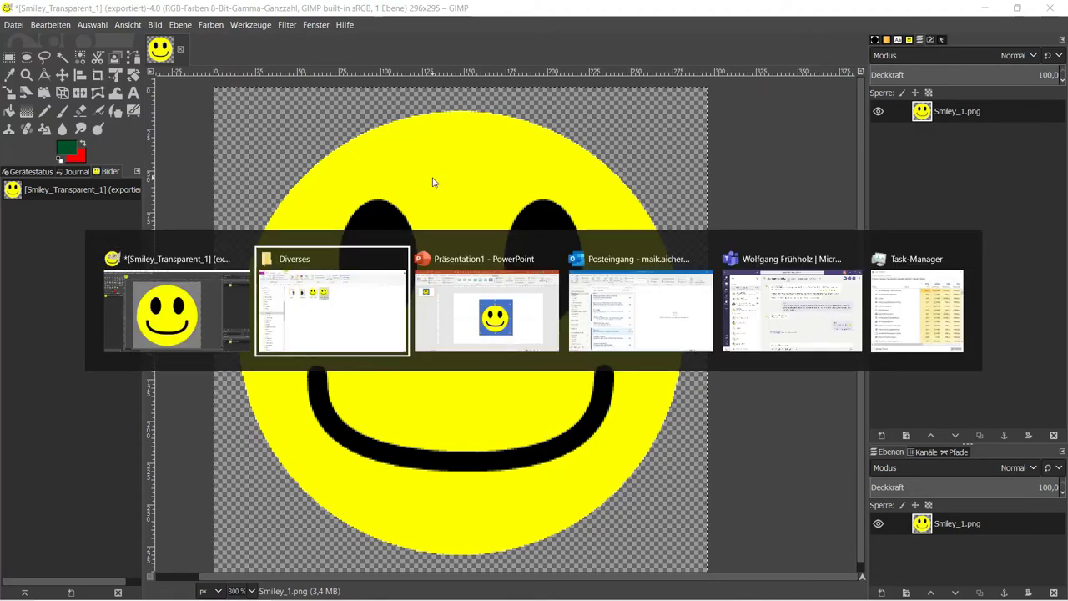
pyautogui.press('Tab')
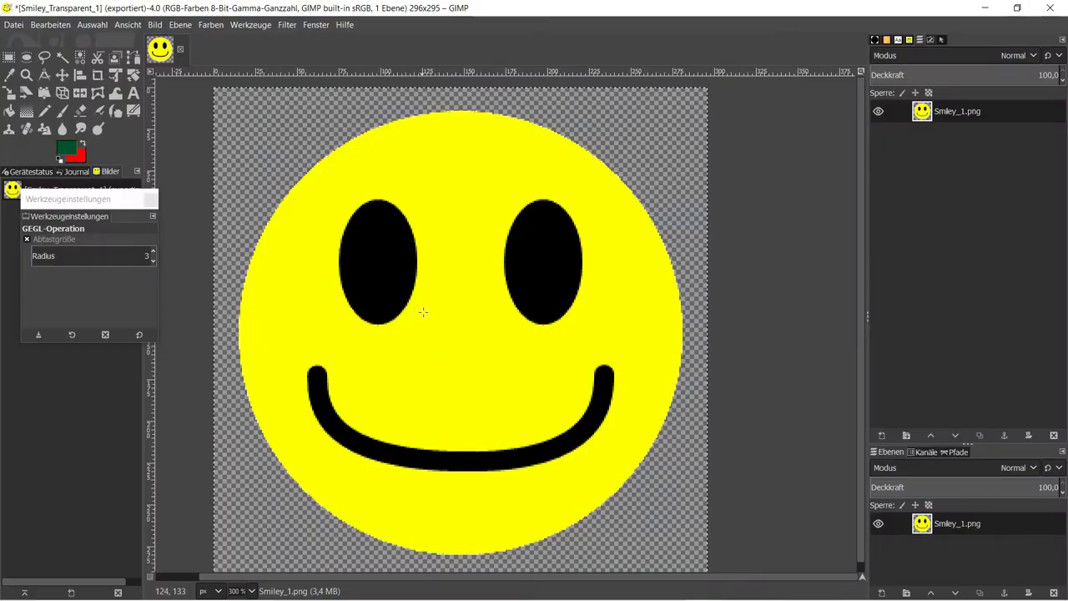
pyautogui.hotkey('alt', 'Tab')
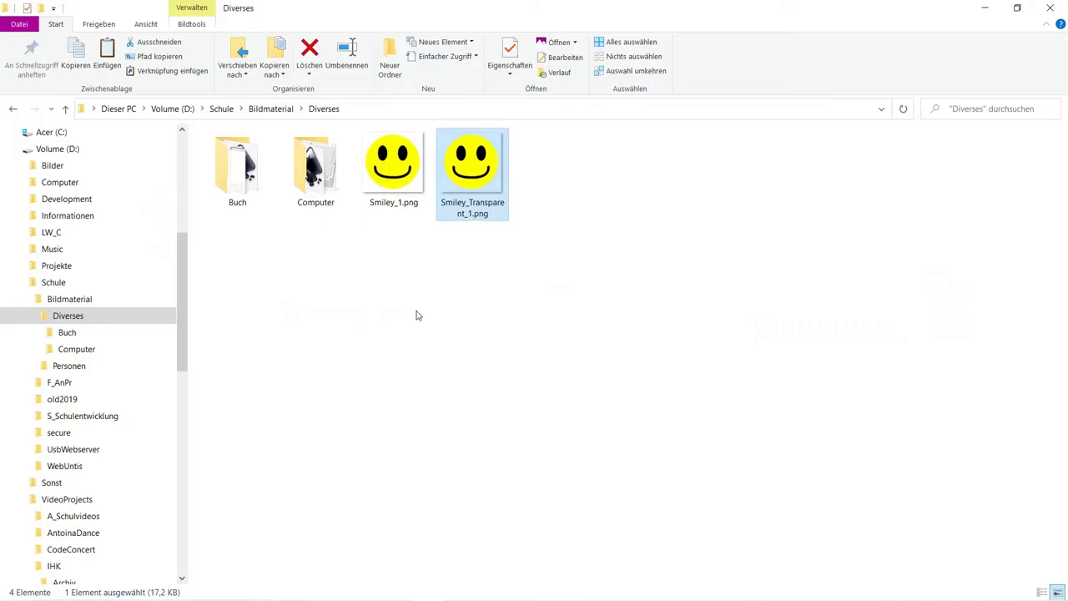
pyautogui.moveTo(405, 188)
pyautogui.mouseDown()
pyautogui.moveTo(512, 397)
pyautogui.moveTo(463, 323)
pyautogui.mouseUp()
pyautogui.hotkey('alt', 'Tab')
pyautogui.hotkey('alt', 'Tab')
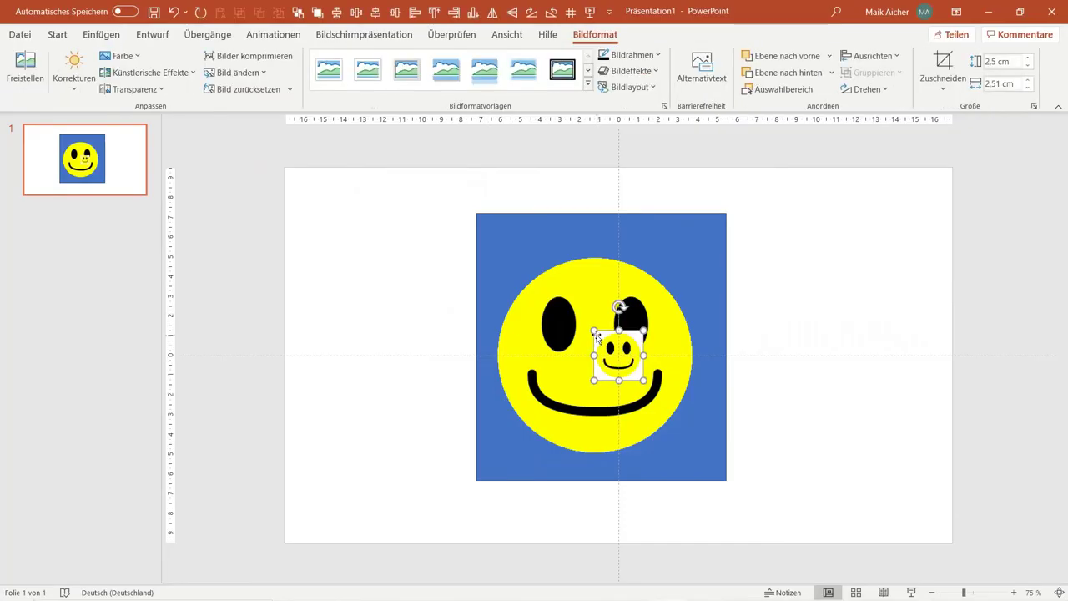
# Step: Enlarge the new Smiley_1.png to about 7 cm and start Freistellen background removal
pyautogui.moveTo(593, 330); pyautogui.dragTo(506, 243)
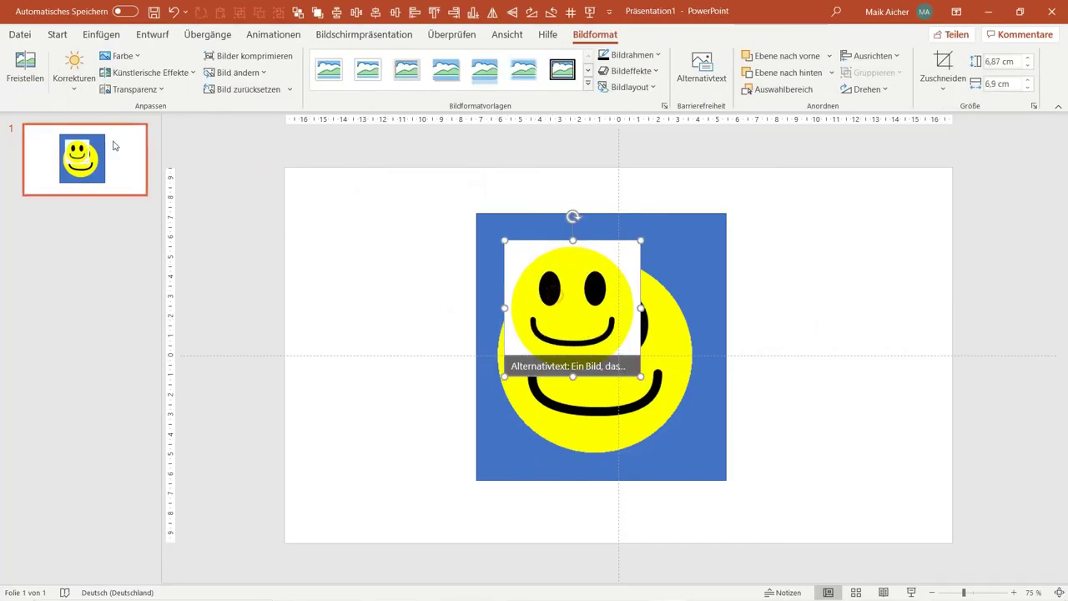
pyautogui.click(25, 69)
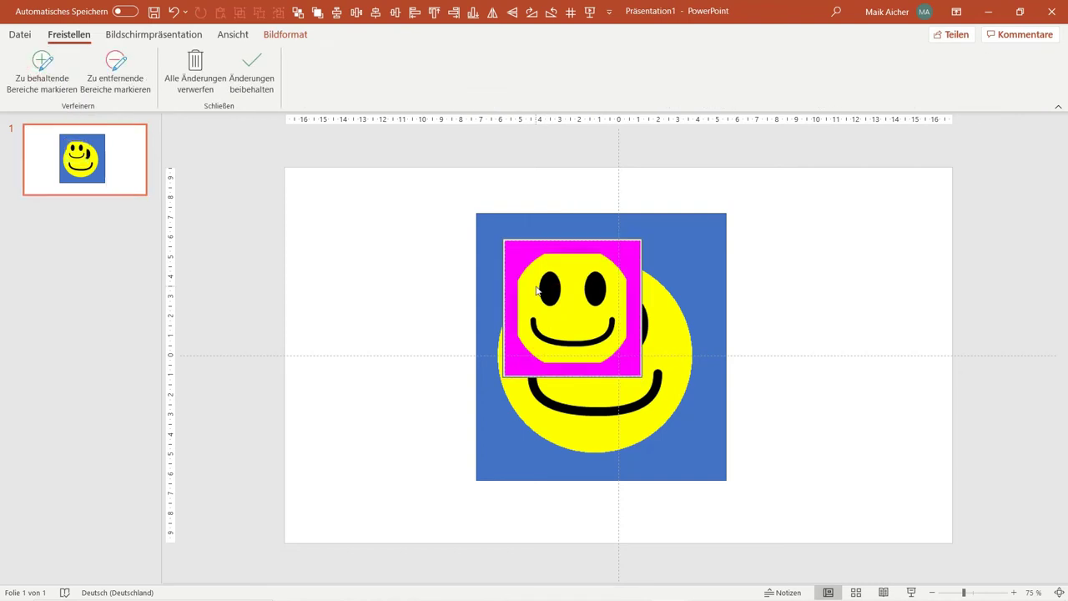
pyautogui.scroll(5, 538, 288)
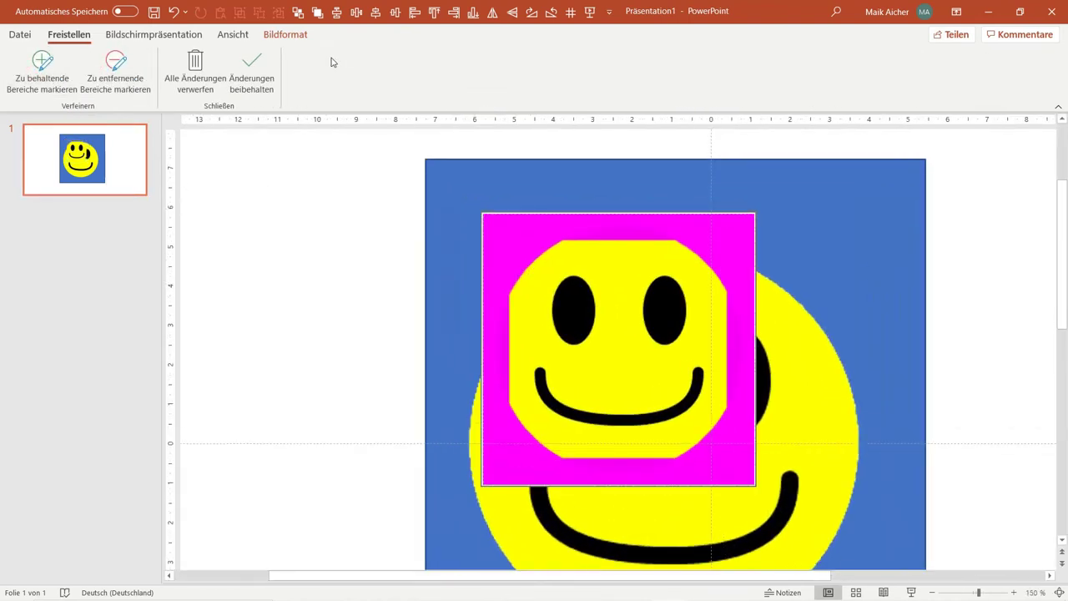
# Step: Mark areas to keep near the picture's top-left and apply the background removal
pyautogui.click(48, 74)
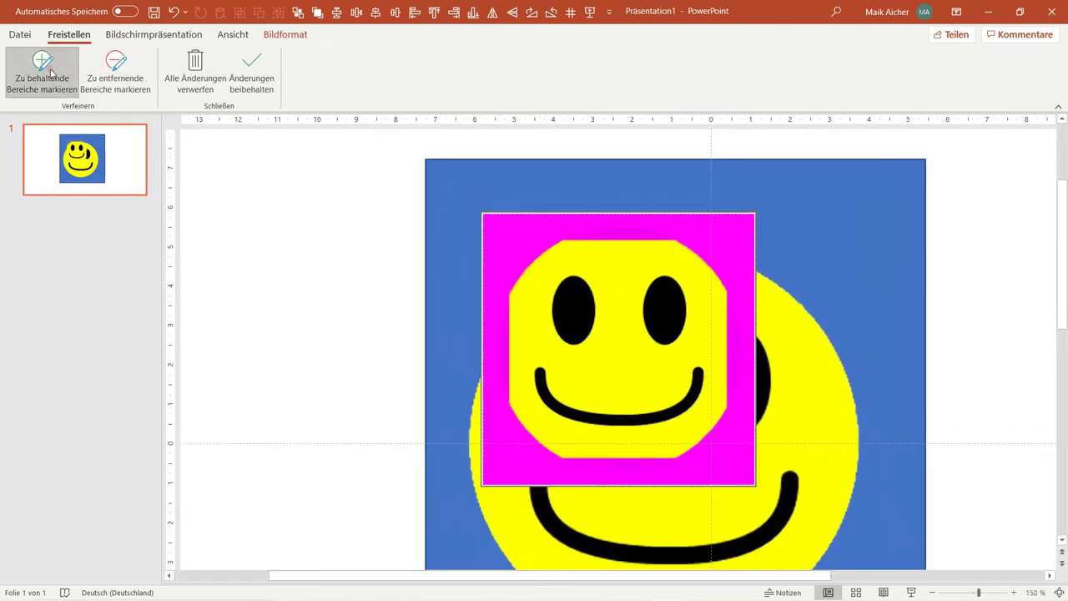
pyautogui.click(509, 239)
pyautogui.moveTo(519, 236); pyautogui.dragTo(529, 234)
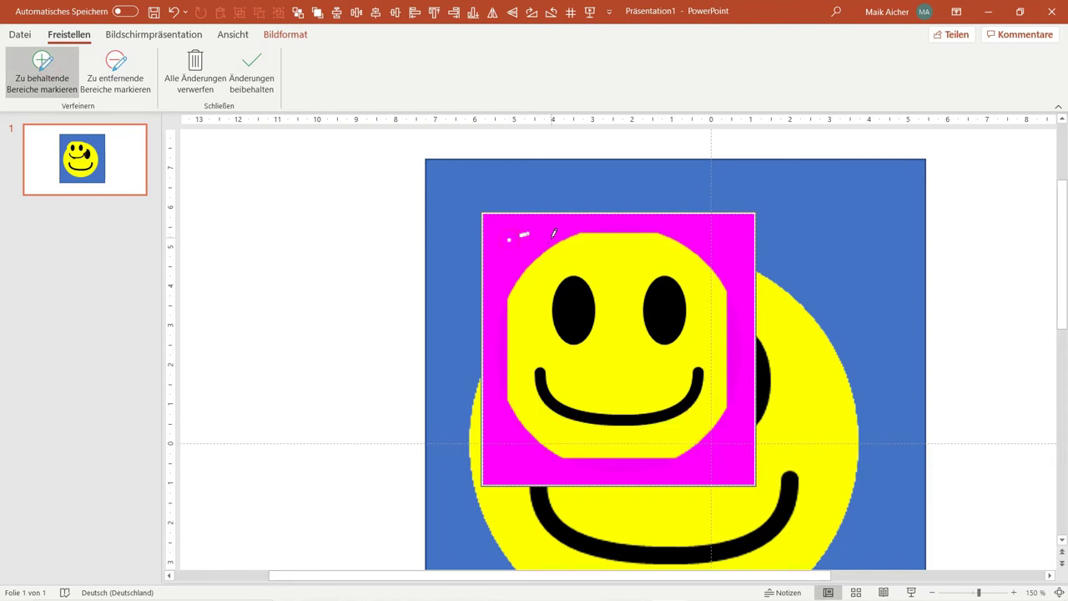
pyautogui.click(502, 237)
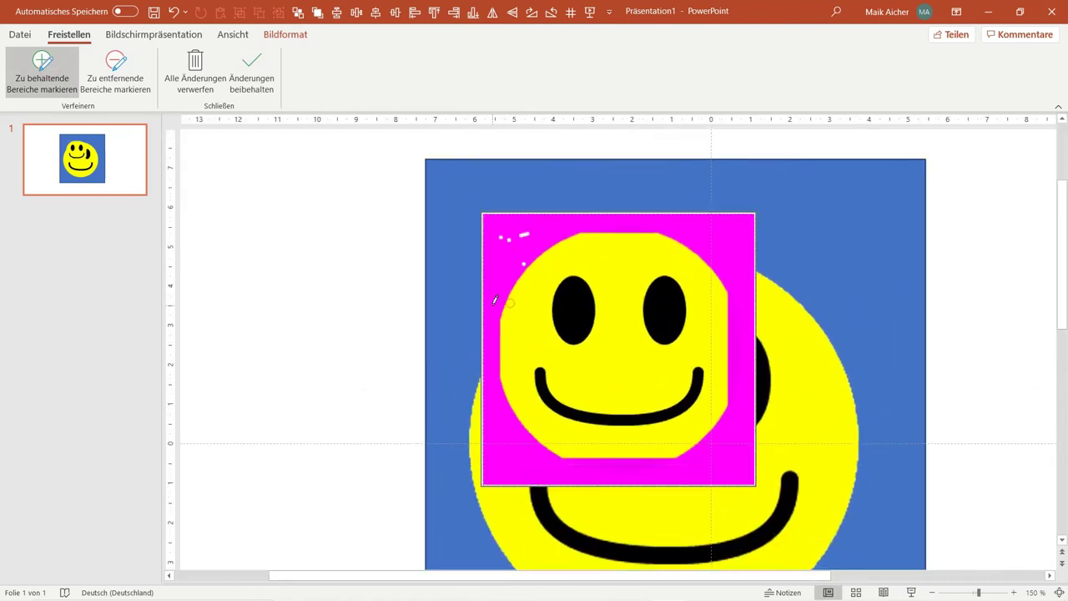
pyautogui.moveTo(494, 325); pyautogui.dragTo(492, 337)
pyautogui.scroll(-2, 621, 271)
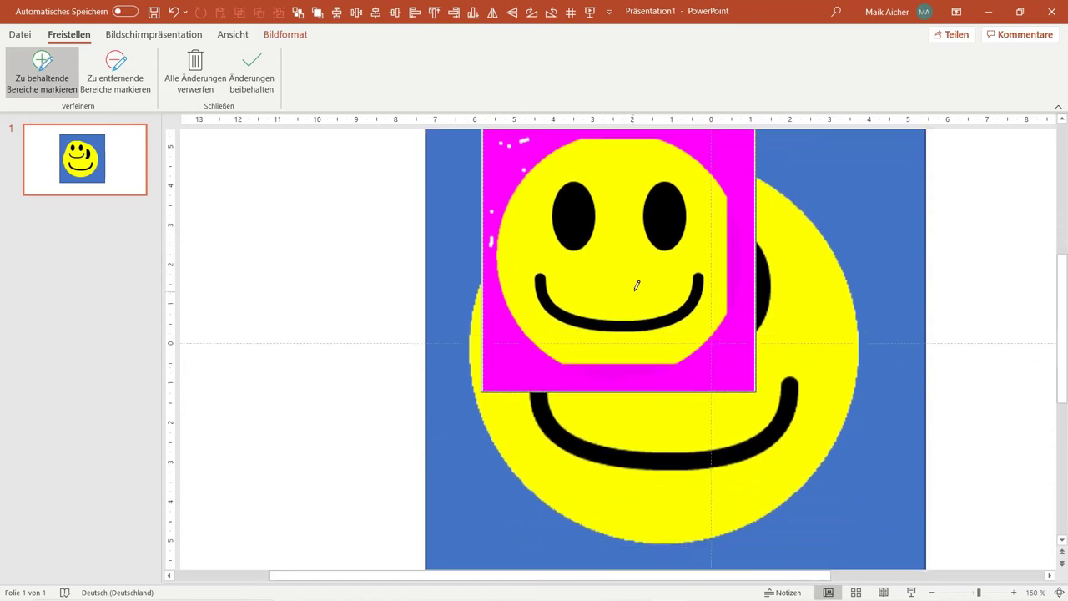
pyautogui.scroll(-5, 636, 286)
pyautogui.click(353, 183)
pyautogui.click(621, 267)
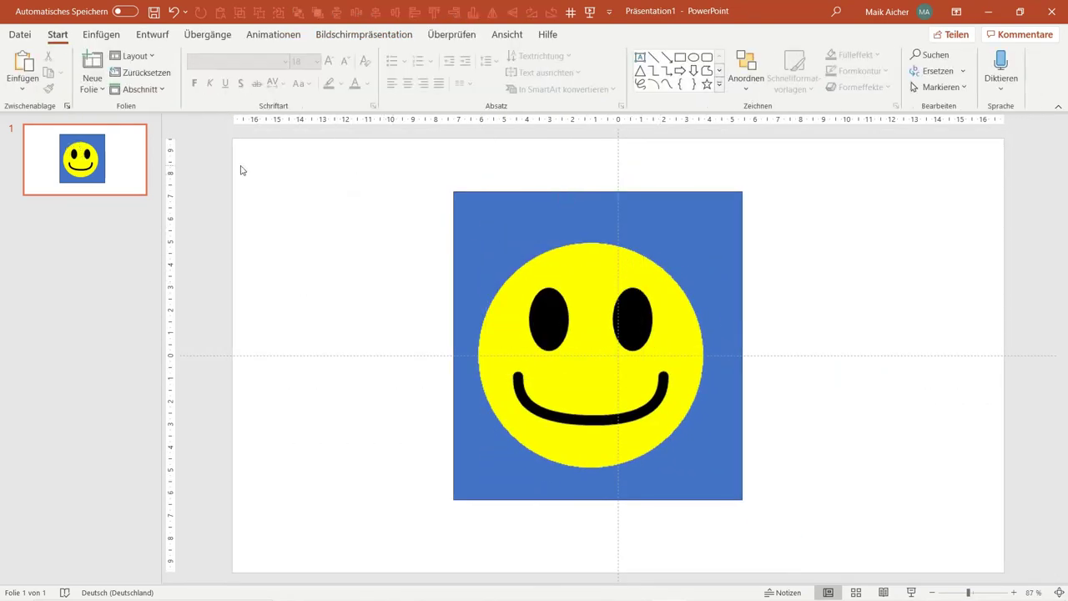
# Step: Preview Korrekturen and Farbe on the large smiley without changes, then nudge it up-right
pyautogui.click(584, 304)
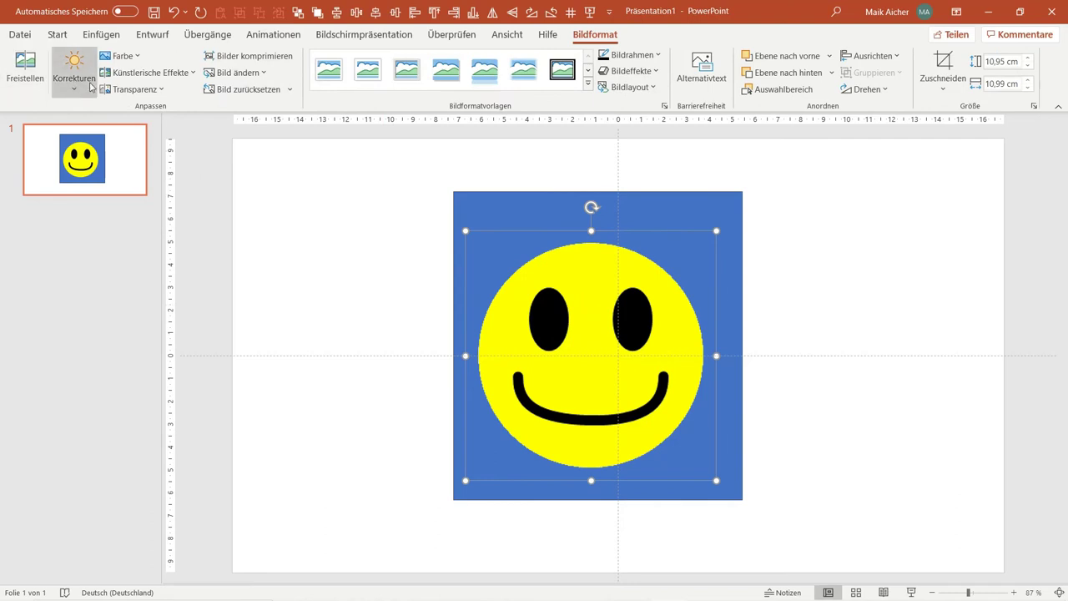
pyautogui.click(90, 86)
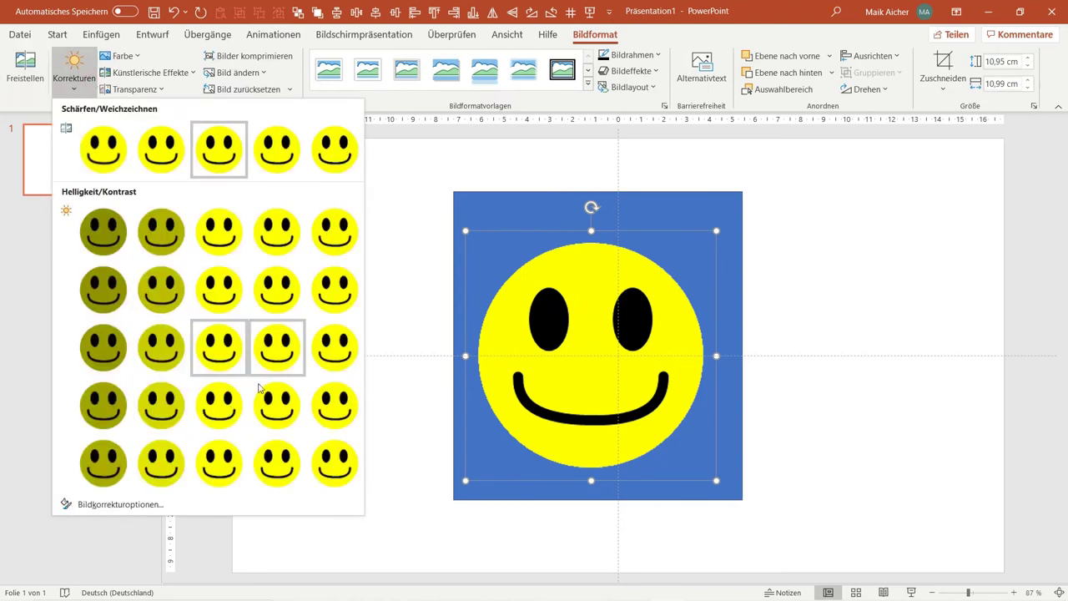
pyautogui.click(121, 55)
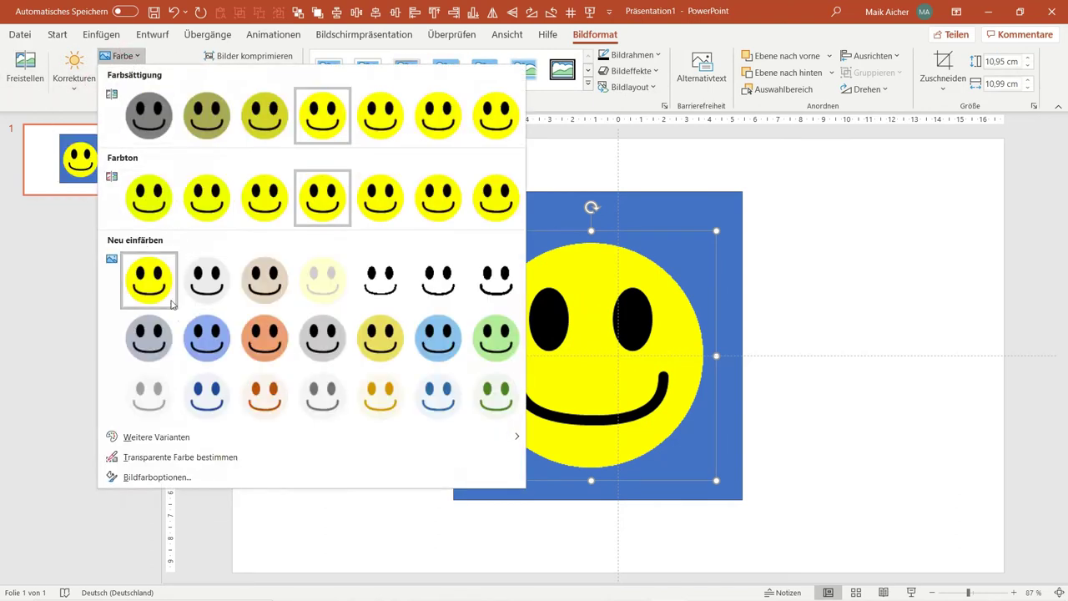
pyautogui.press('Escape')
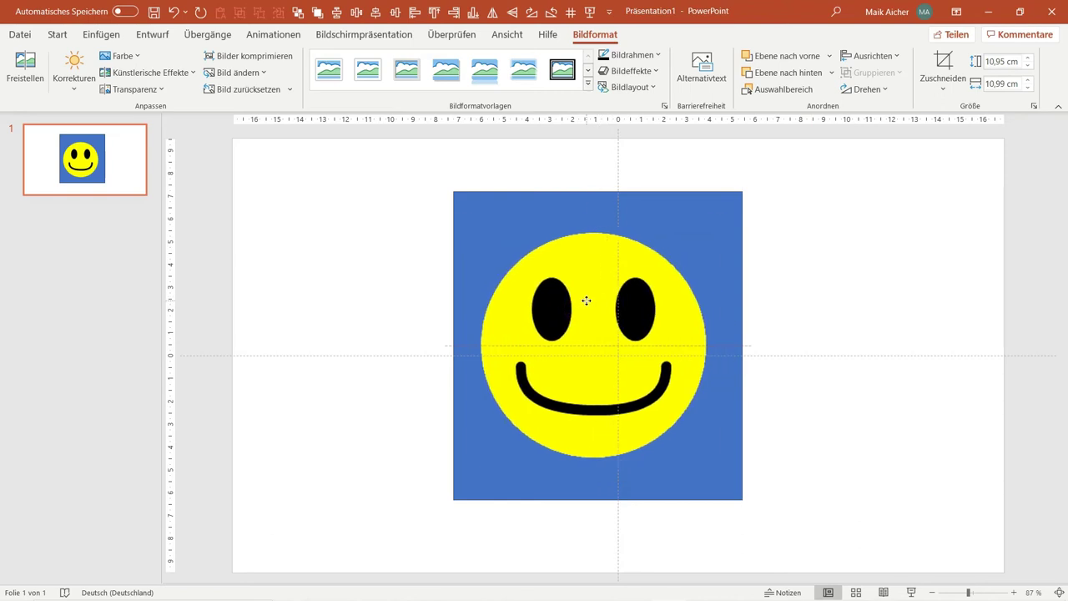
pyautogui.moveTo(583, 311); pyautogui.dragTo(587, 301)
pyautogui.click(817, 248)
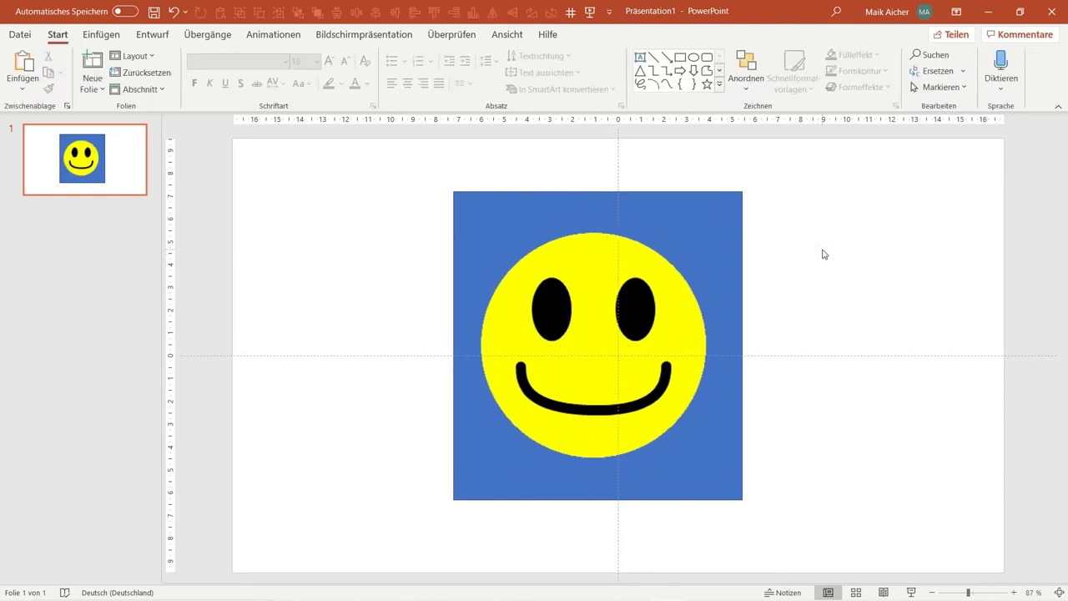
# Step: Move the smiley aside and reshape the blue square into a wide, short rectangle
pyautogui.scroll(-2, 608, 286)
pyautogui.moveTo(608, 286)
pyautogui.mouseDown()
pyautogui.moveTo(562, 311)
pyautogui.moveTo(574, 319)
pyautogui.moveTo(380, 286)
pyautogui.mouseUp()
pyautogui.click(825, 228)
pyautogui.click(626, 253)
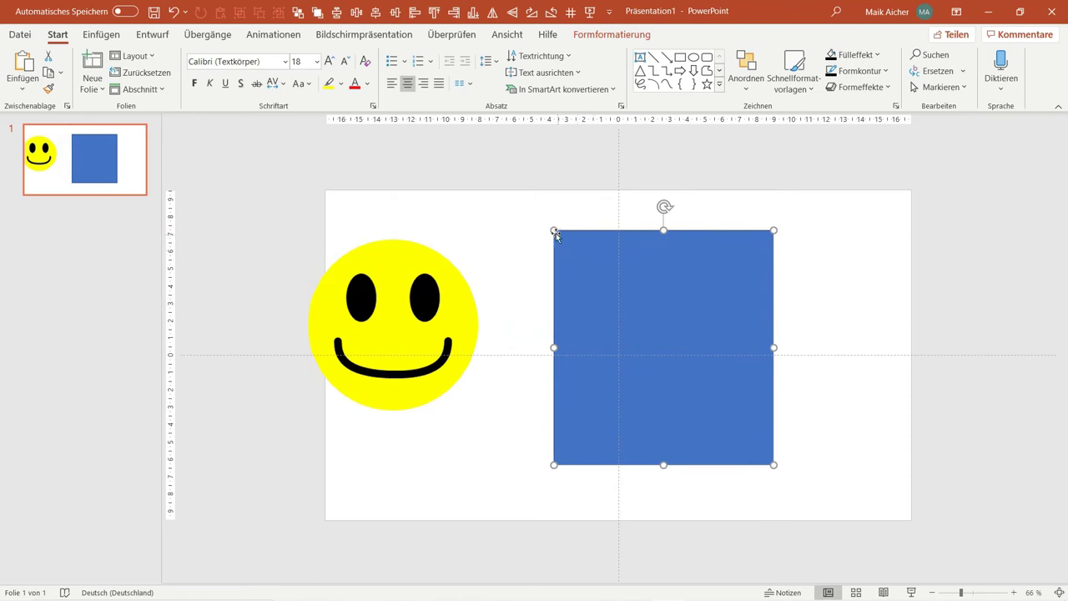
pyautogui.moveTo(554, 234); pyautogui.dragTo(551, 369)
pyautogui.moveTo(653, 386); pyautogui.dragTo(594, 279)
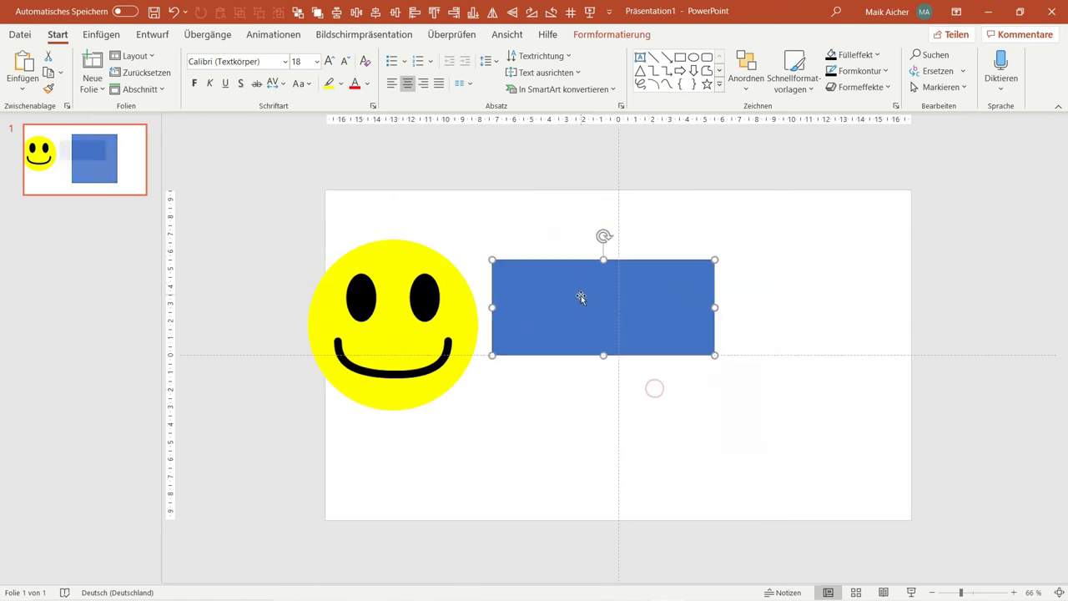
# Step: Write Hallo in the rectangle at 44 pt and shrink the box toward the top
pyautogui.click(604, 292)
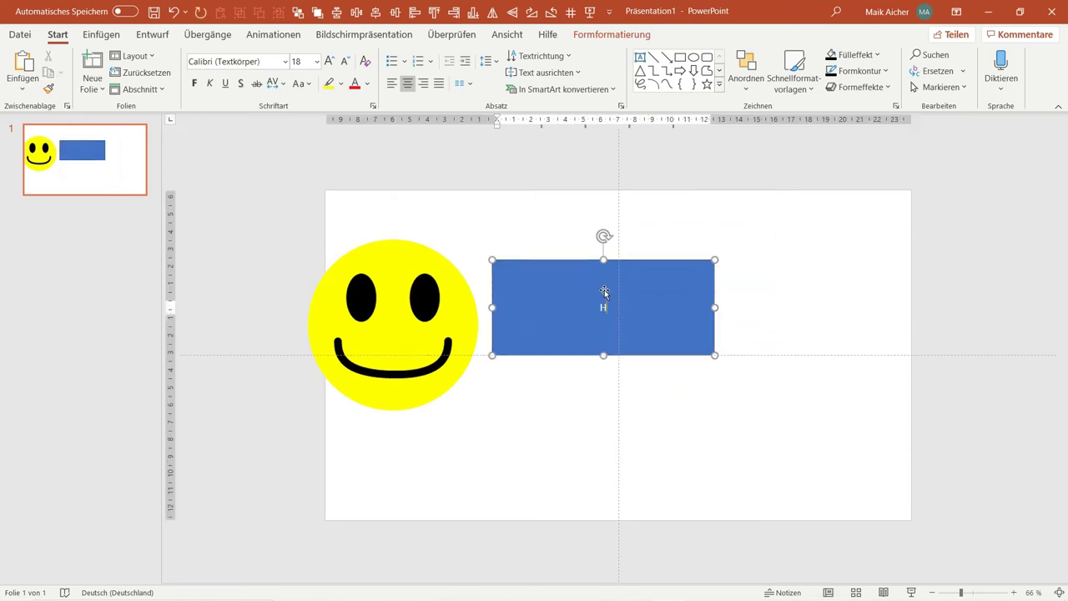
pyautogui.write('Hallo')
pyautogui.press('Escape')
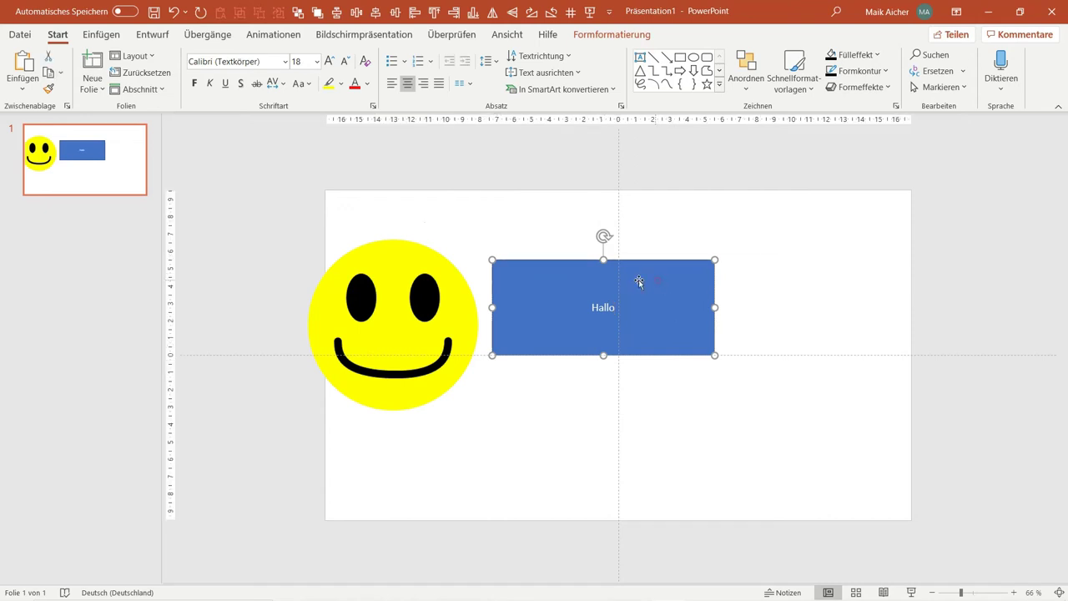
pyautogui.click(330, 63)
pyautogui.click(330, 62)
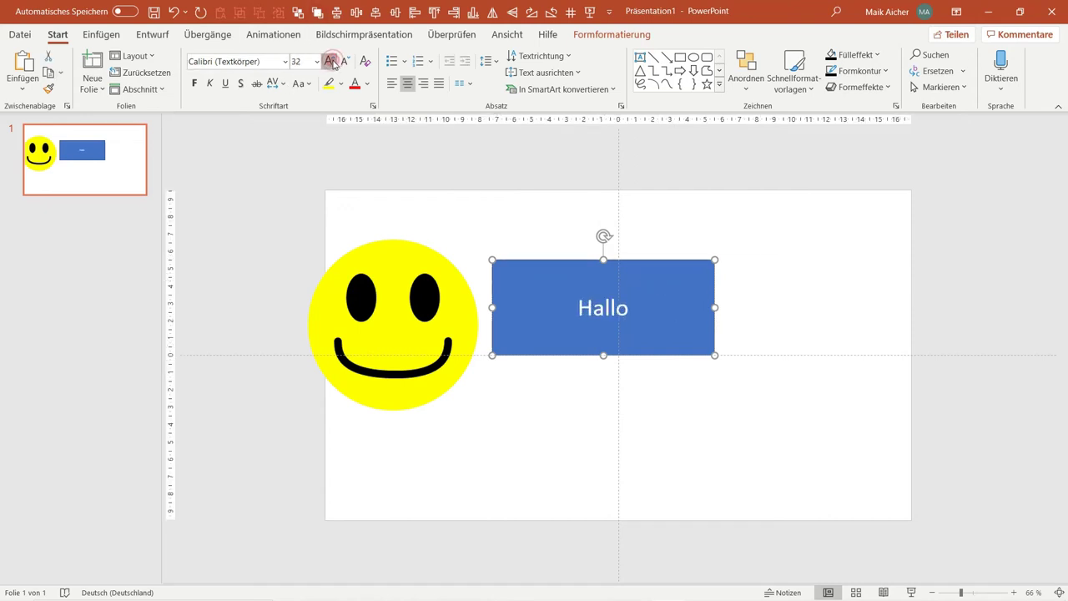
pyautogui.click(330, 63)
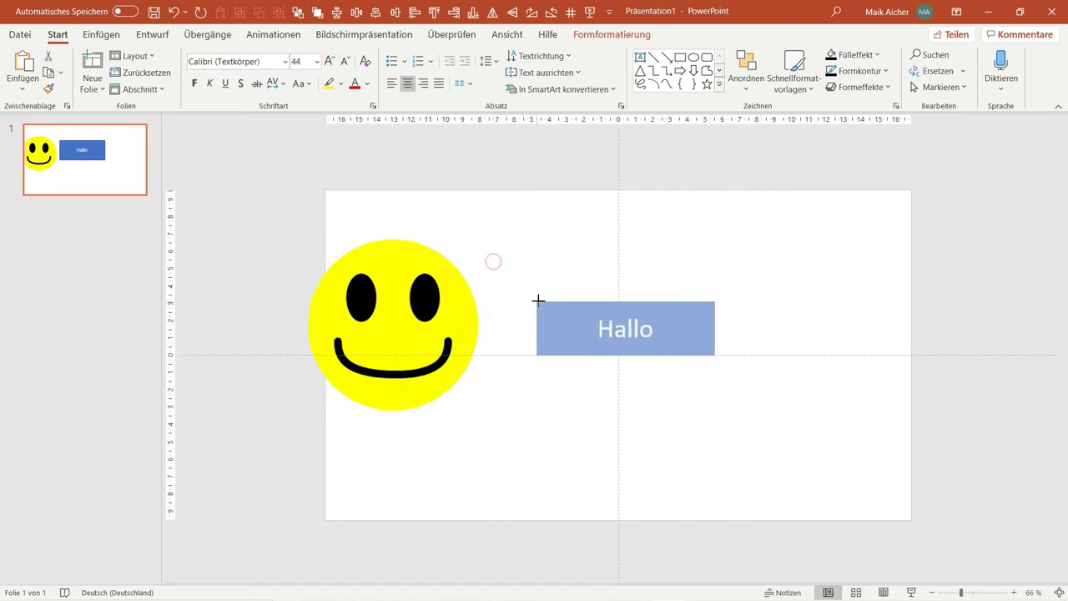
pyautogui.moveTo(493, 264)
pyautogui.mouseDown()
pyautogui.moveTo(543, 289)
pyautogui.moveTo(522, 229)
pyautogui.mouseUp()
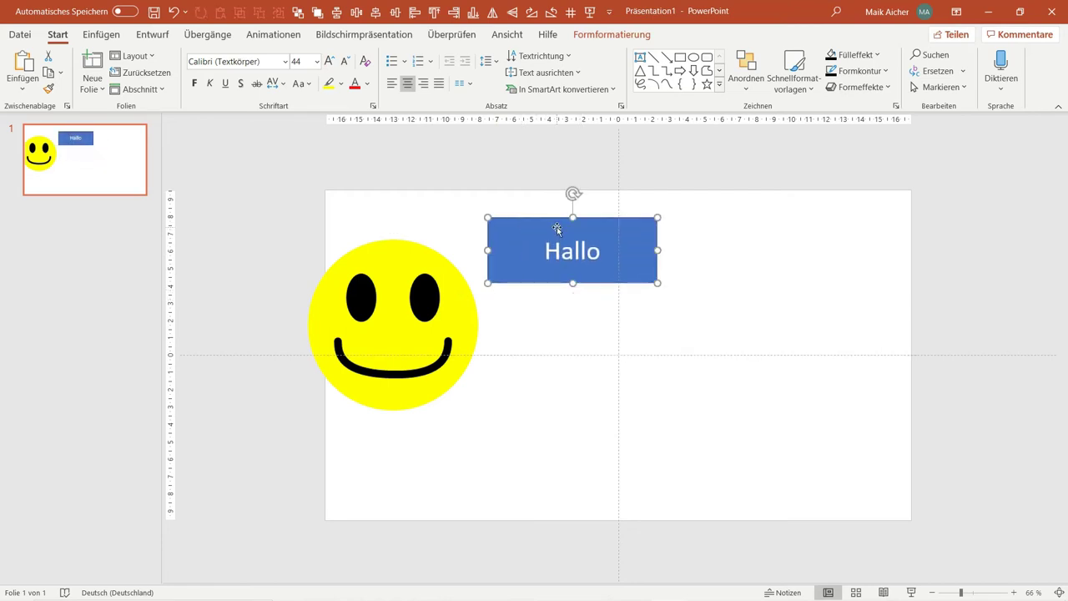
# Step: Duplicate the Hallo box with Ctrl+C/Ctrl+V and place the copy to the right
pyautogui.hotkey('ctrl', 'c')
pyautogui.hotkey('ctrl', 'v')
pyautogui.moveTo(540, 245)
pyautogui.mouseDown()
pyautogui.moveTo(737, 317)
pyautogui.moveTo(697, 220)
pyautogui.mouseUp()
pyautogui.click(705, 257)
pyautogui.click(607, 245)
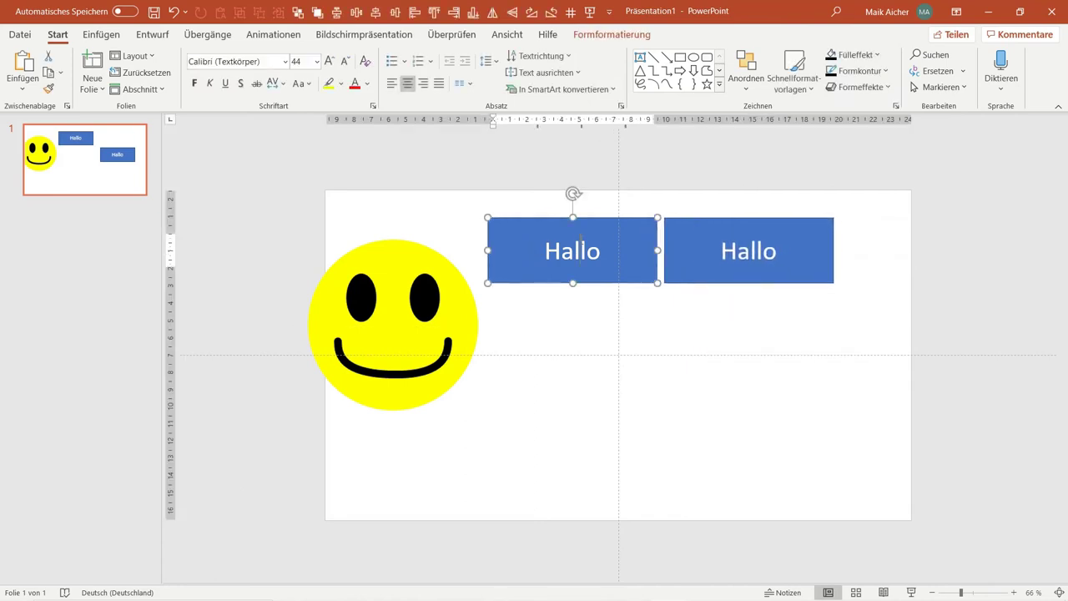
pyautogui.click(677, 310)
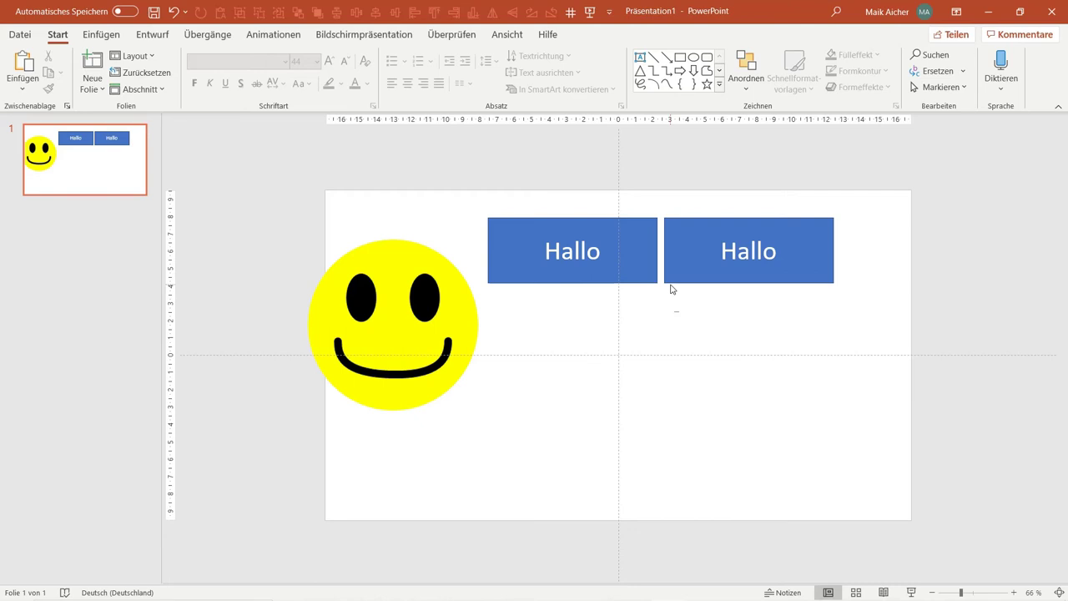
# Step: Try resizing the first Hallo box from its corner, then undo the resize
pyautogui.click(655, 218)
pyautogui.moveTo(658, 217); pyautogui.dragTo(573, 247)
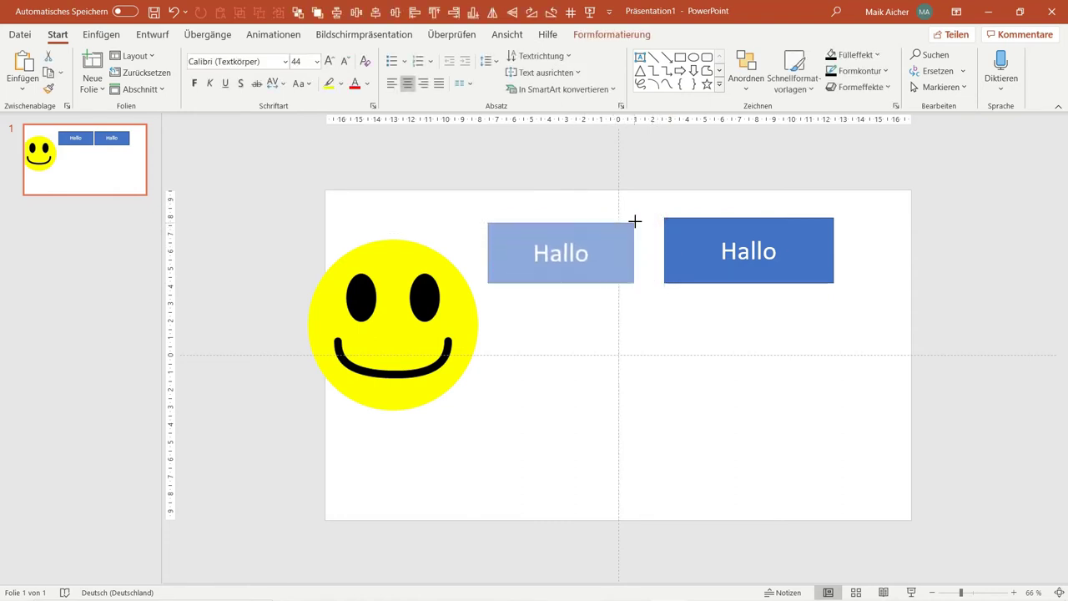
pyautogui.moveTo(572, 246); pyautogui.dragTo(635, 212)
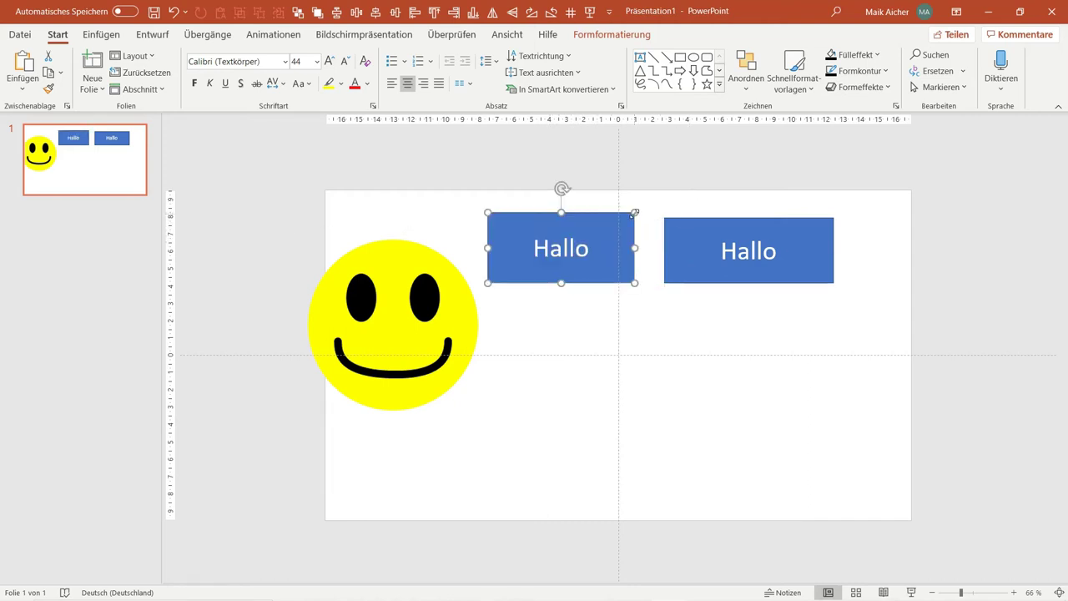
pyautogui.hotkey('ctrl', 'z')
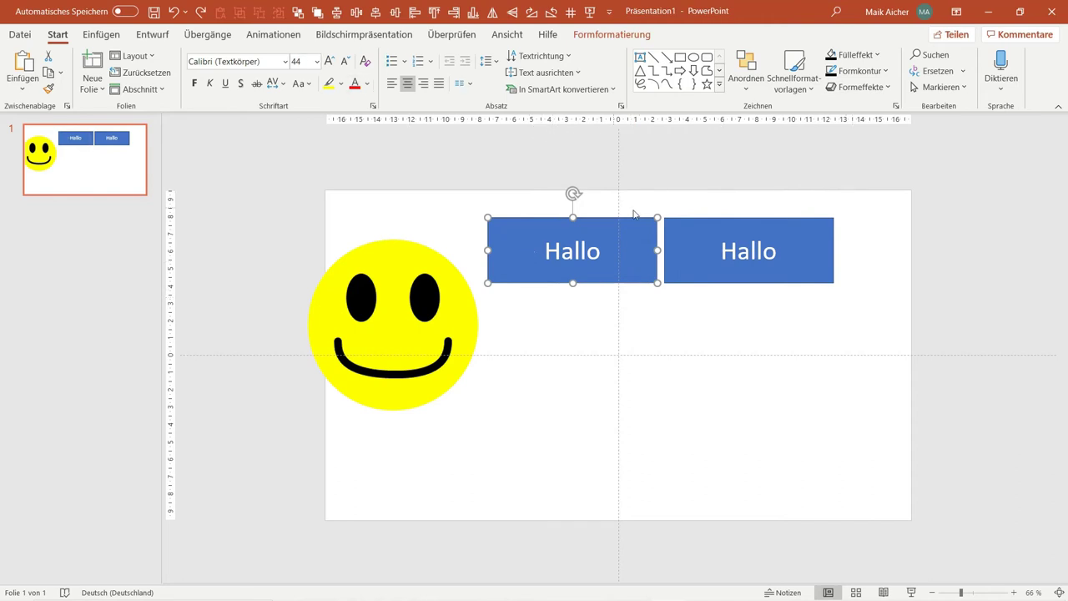
pyautogui.keyDown('ctrl'); pyautogui.scroll(1, 626, 284); pyautogui.keyUp('ctrl')
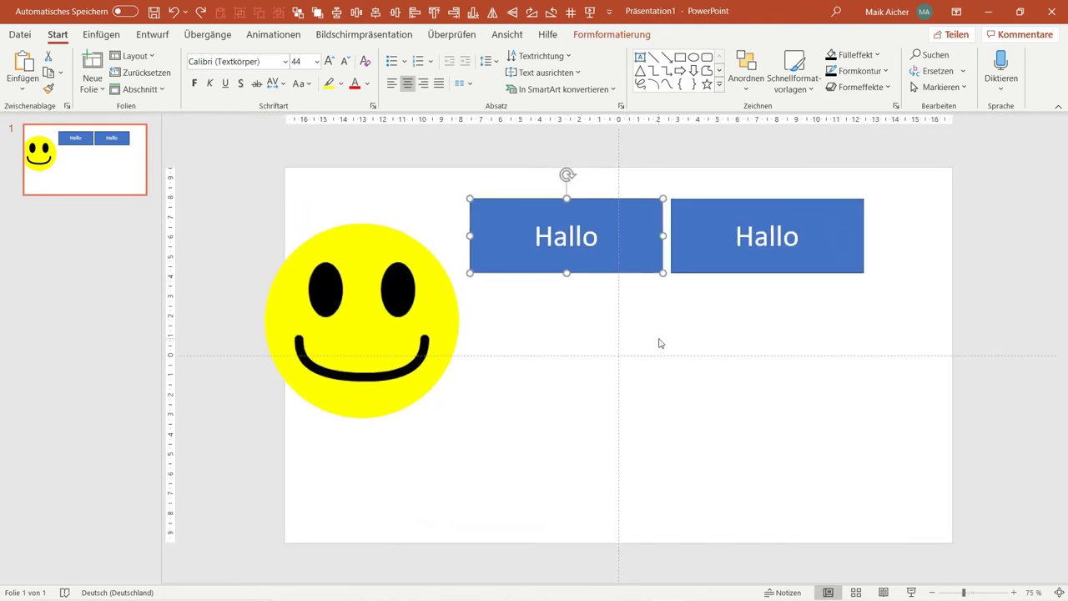
# Step: Paste the copied Hallo box as a Grafik picture and dismiss the Designideen panel
pyautogui.click(597, 325)
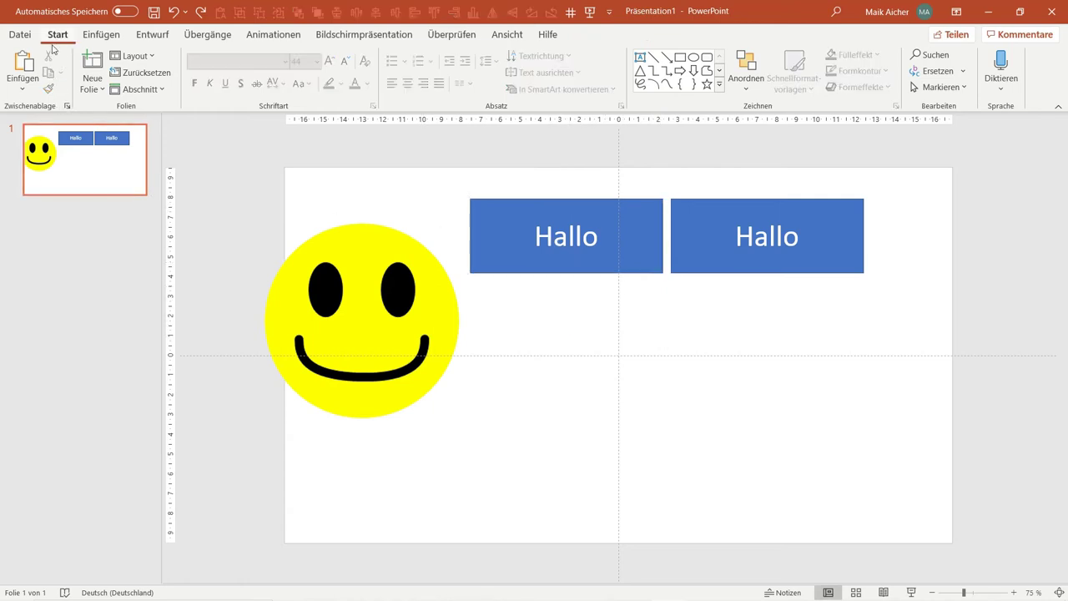
pyautogui.click(23, 83)
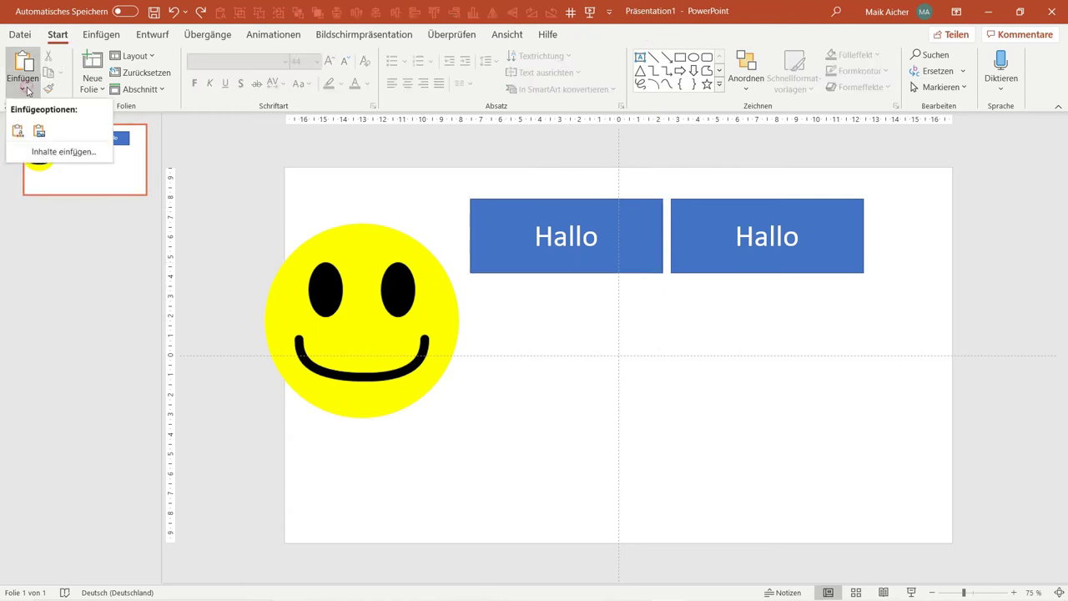
pyautogui.click(39, 136)
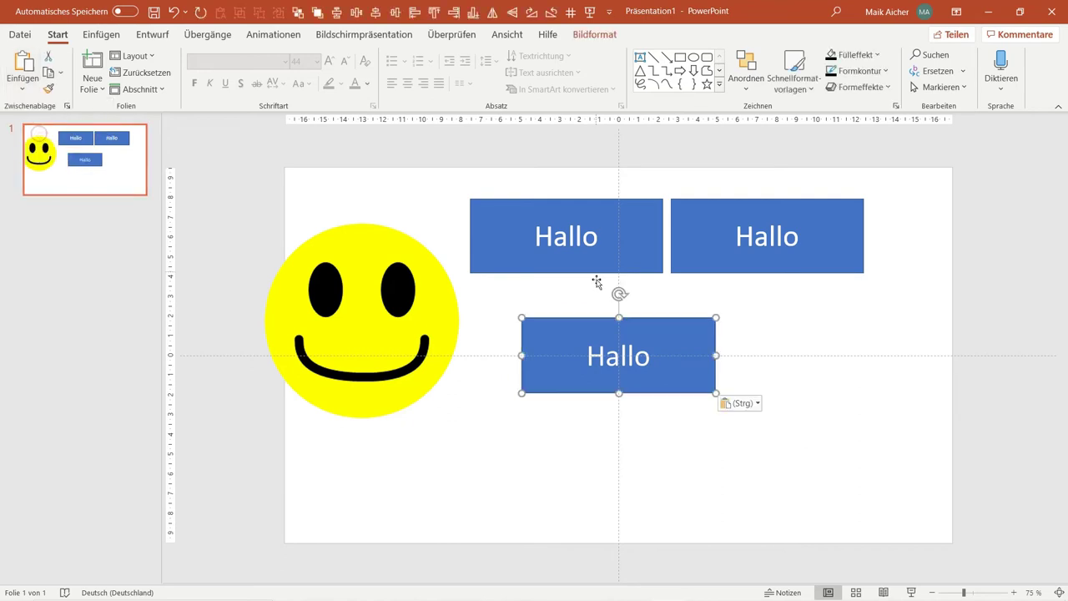
pyautogui.moveTo(495, 358)
pyautogui.mouseDown()
pyautogui.moveTo(544, 313)
pyautogui.moveTo(472, 332)
pyautogui.mouseUp()
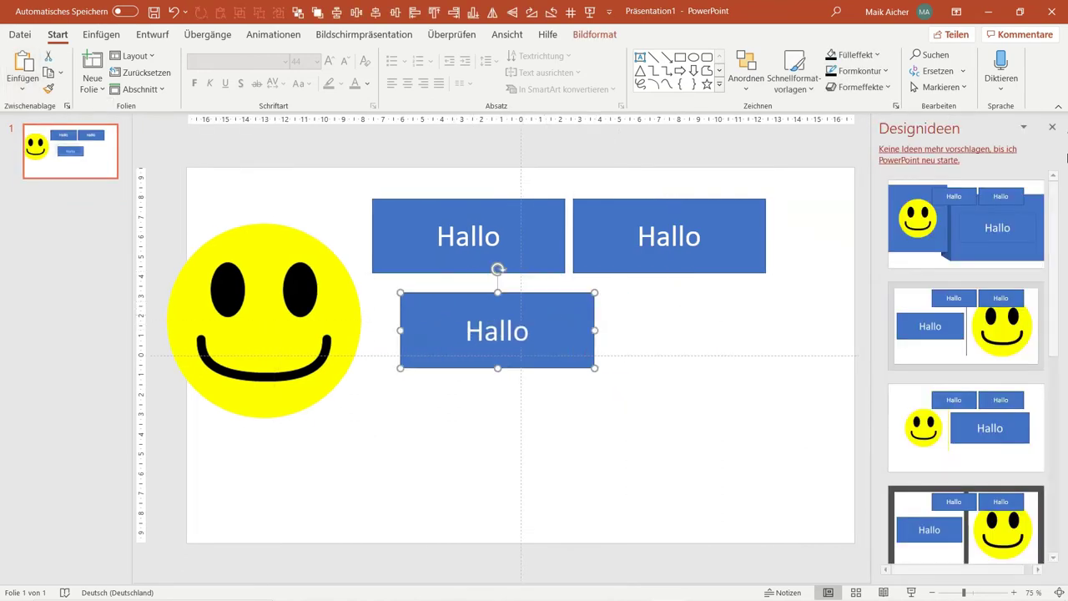
pyautogui.click(1050, 127)
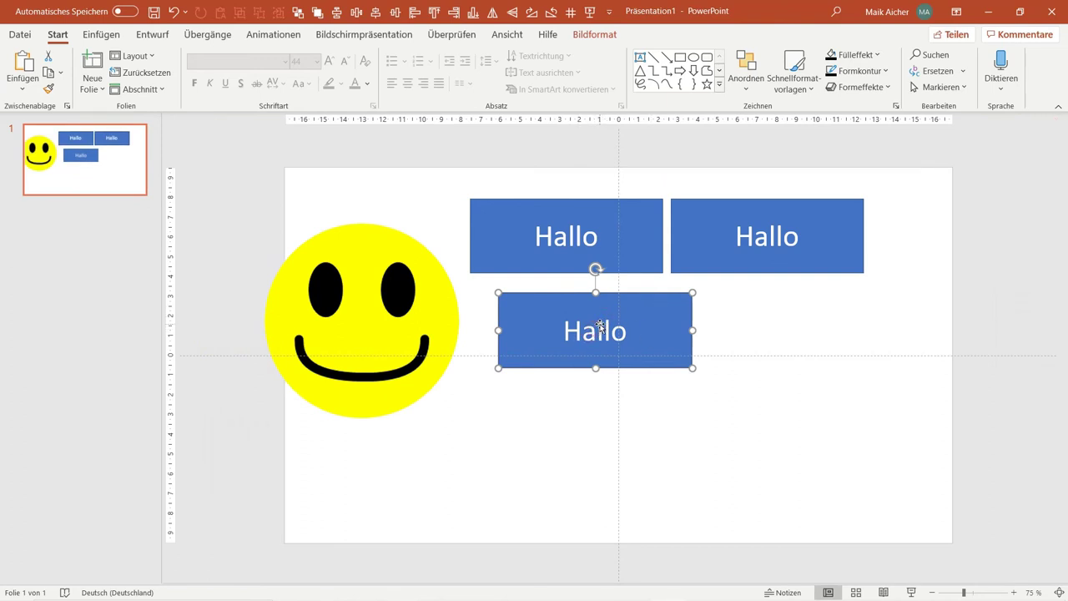
# Step: Place the Hallo picture under the first box, resized to match the boxes above
pyautogui.moveTo(597, 329)
pyautogui.mouseDown()
pyautogui.moveTo(686, 330)
pyautogui.moveTo(572, 324)
pyautogui.mouseUp()
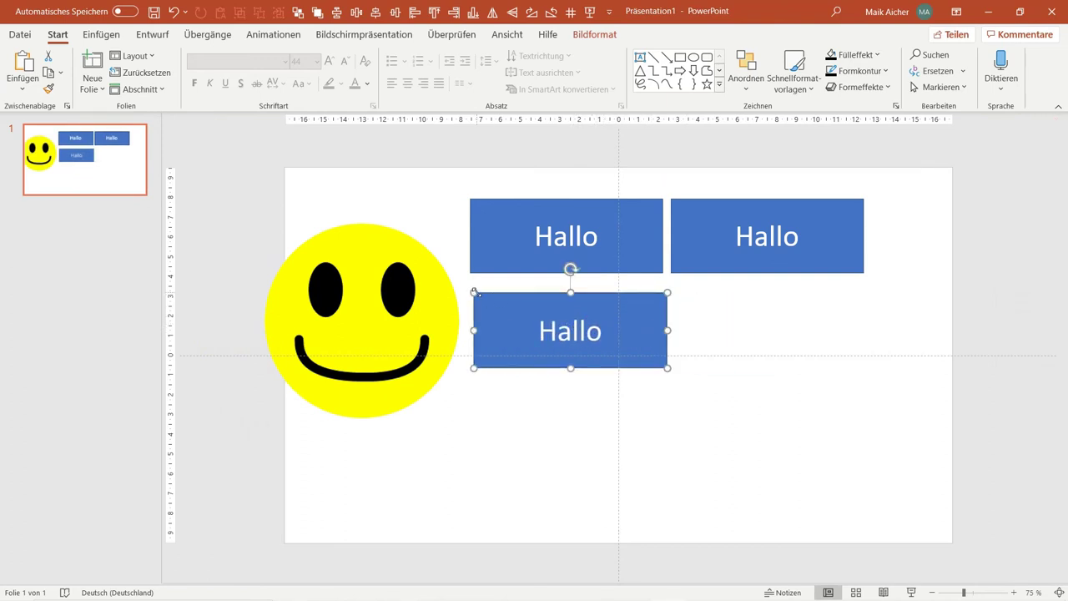
pyautogui.moveTo(475, 292)
pyautogui.mouseDown()
pyautogui.moveTo(608, 341)
pyautogui.moveTo(479, 291)
pyautogui.mouseUp()
pyautogui.moveTo(670, 291); pyautogui.dragTo(663, 296)
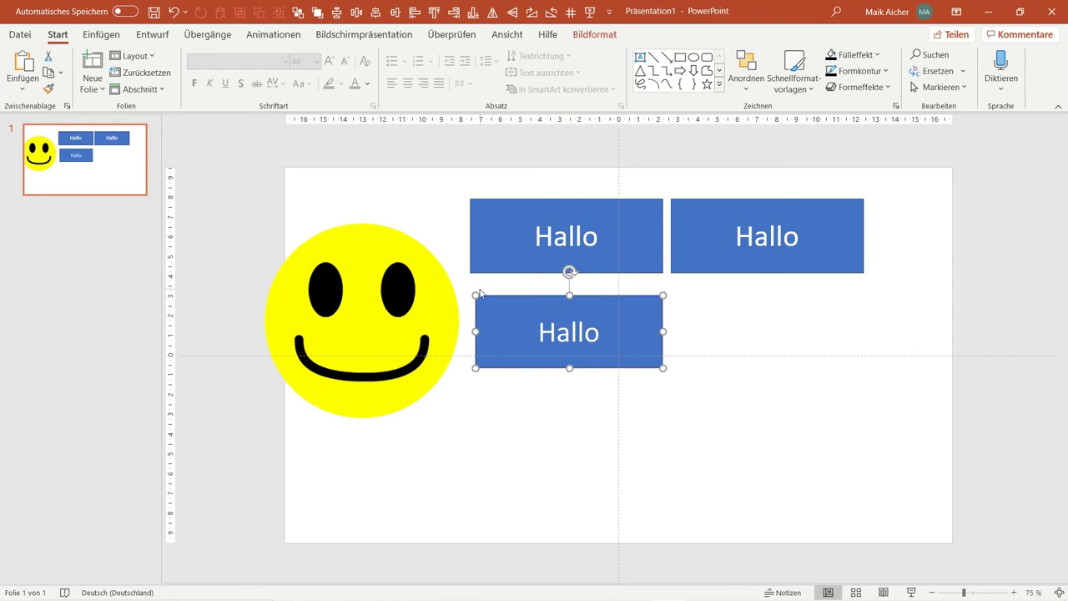
pyautogui.moveTo(472, 293); pyautogui.dragTo(470, 291)
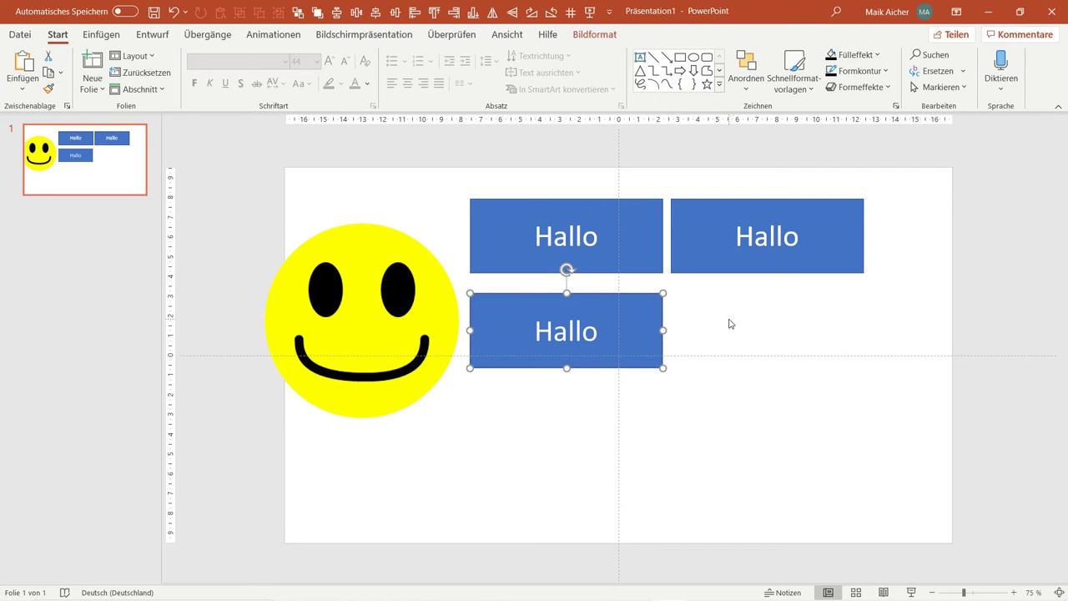
# Step: Drag the top-left Hallo box down below the right-hand box and leave text editing
pyautogui.moveTo(476, 219); pyautogui.dragTo(680, 382)
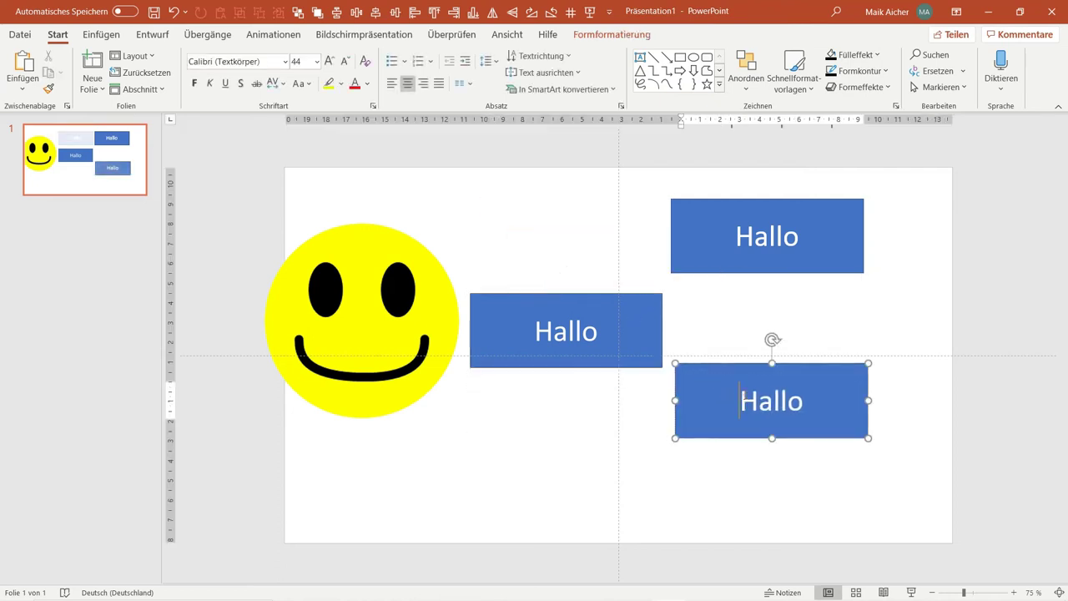
pyautogui.moveTo(739, 400); pyautogui.dragTo(795, 402)
pyautogui.press('Escape')
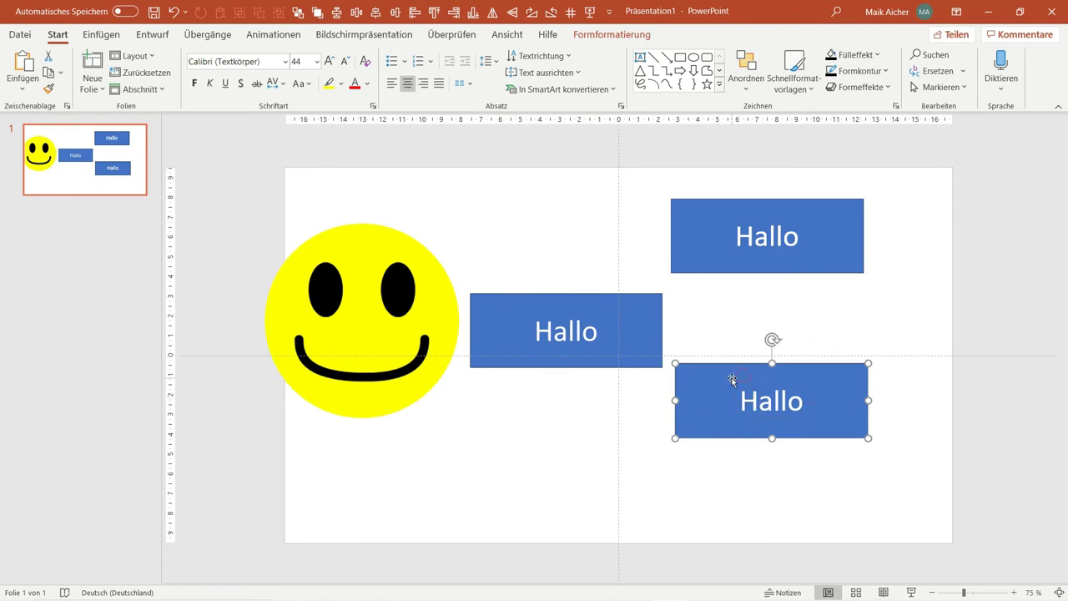
# Step: Switch to GIMP and paste the clipboard's Hallo box as a new 579×224 image
pyautogui.hotkey('alt', 'Tab')
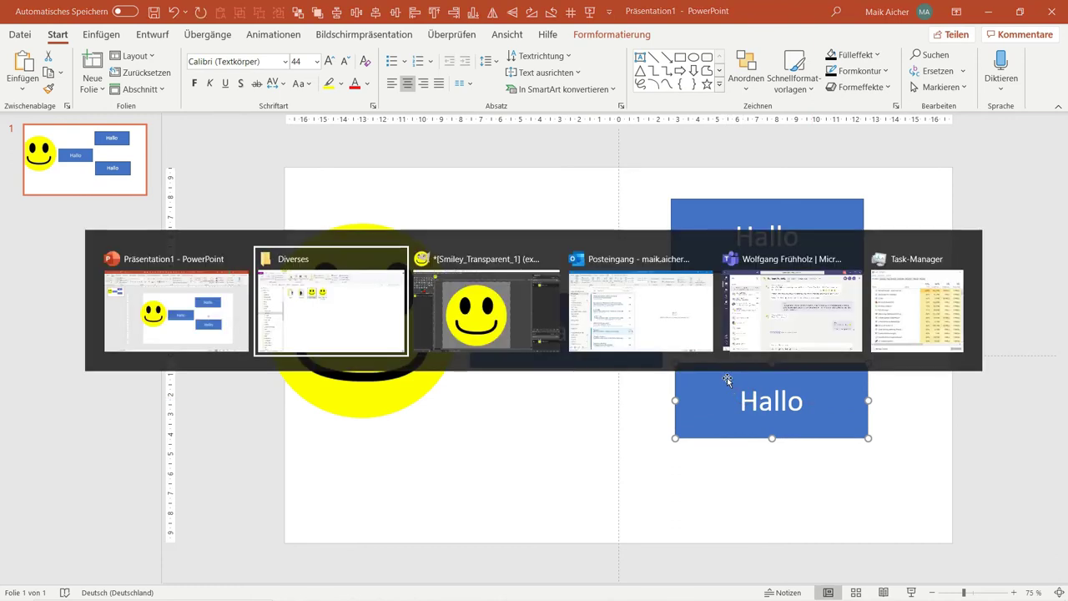
pyautogui.hotkey('alt', 'Tab')
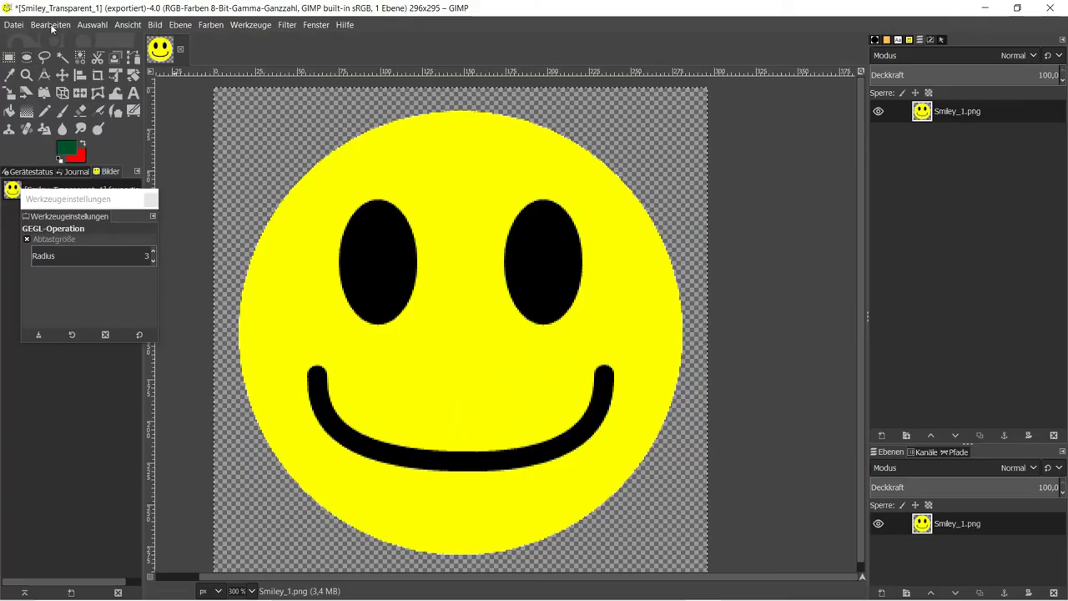
pyautogui.click(51, 25)
pyautogui.moveTo(102, 207)
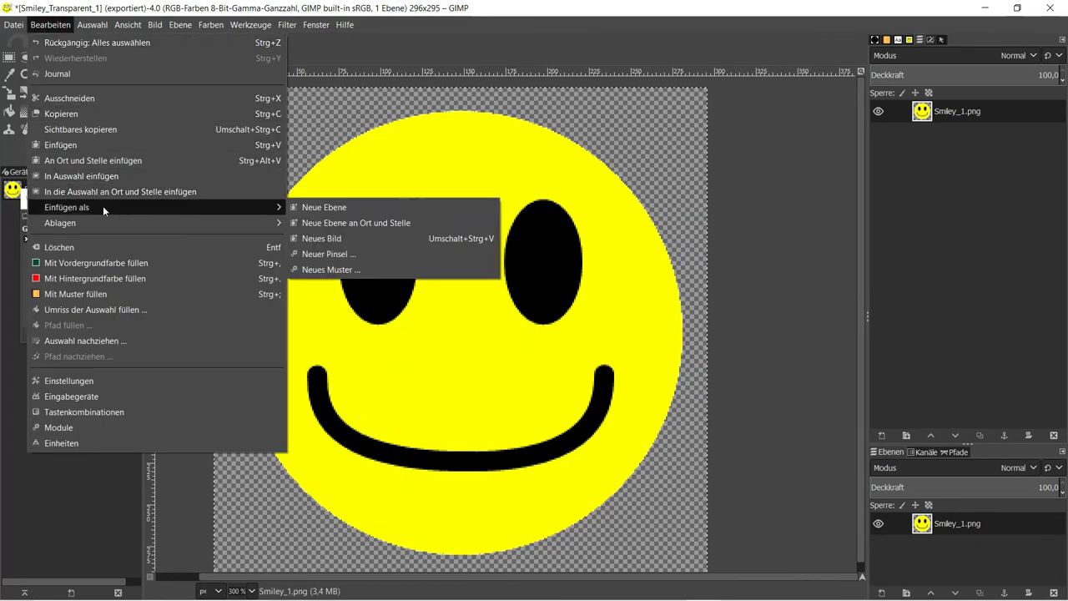
pyautogui.click(341, 242)
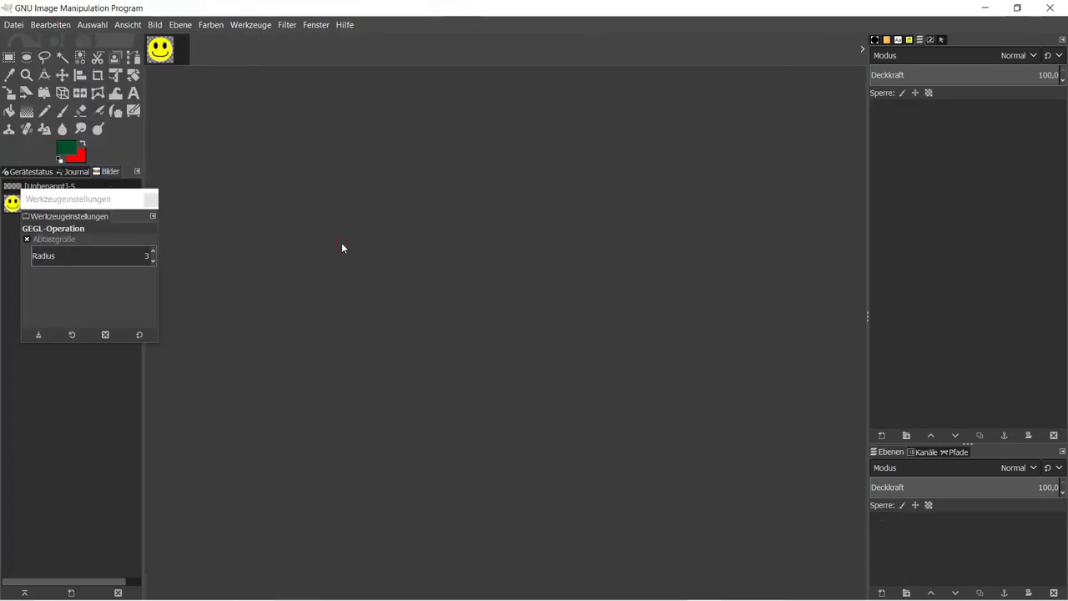
# Step: Float the tool options (Werkzeugeinstellungen) in their own window and choose the Zauberstab fuzzy select tool
pyautogui.hscroll(2, 417, 292)
pyautogui.scroll(-2, 449, 286)
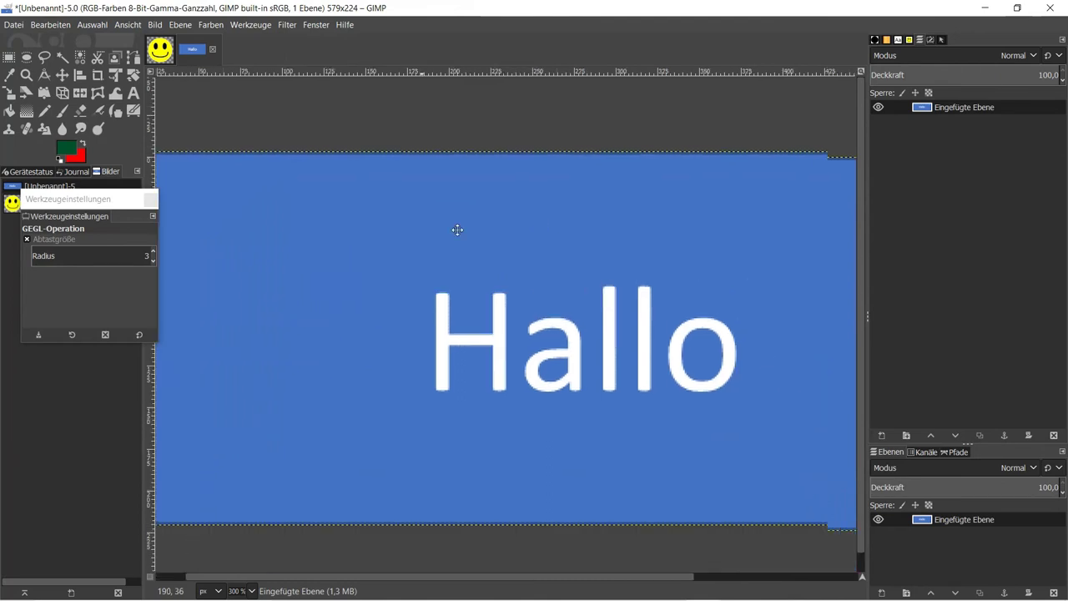
pyautogui.scroll(-2, 455, 230)
pyautogui.scroll(2, 362, 183)
pyautogui.hscroll(2, 413, 248)
pyautogui.keyDown('ctrl'); pyautogui.scroll(1, 414, 248); pyautogui.keyUp('ctrl')
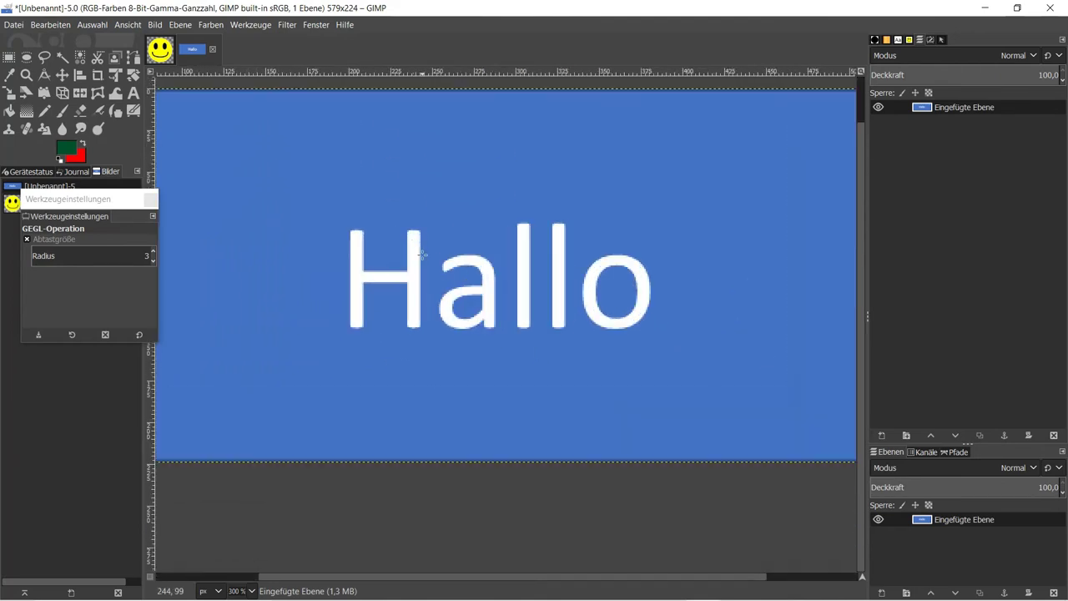
pyautogui.keyDown('ctrl'); pyautogui.scroll(-2, 422, 255); pyautogui.keyUp('ctrl')
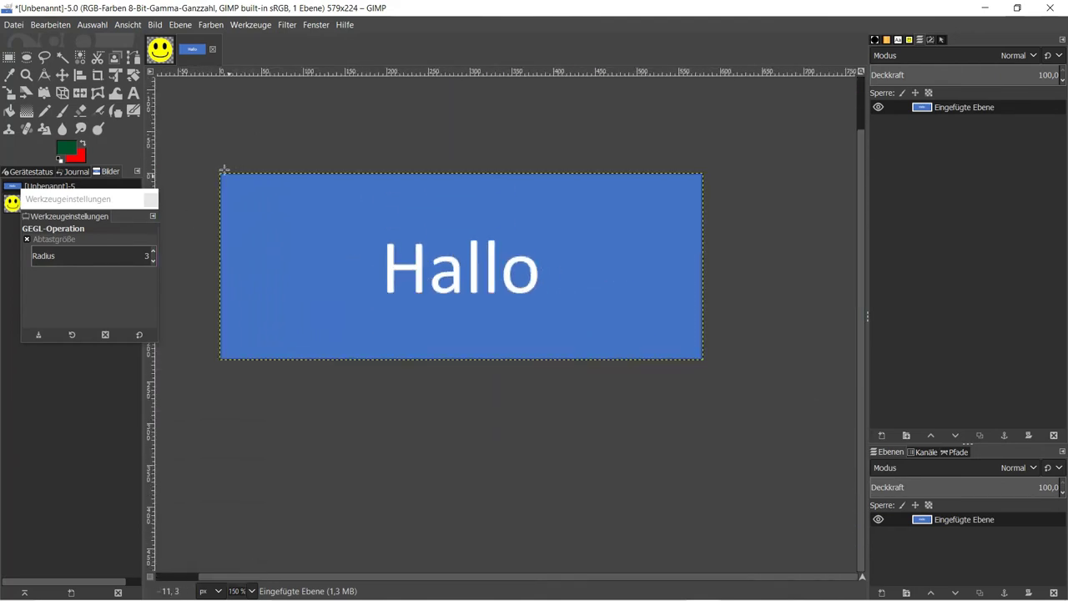
pyautogui.moveTo(66, 201); pyautogui.dragTo(36, 261)
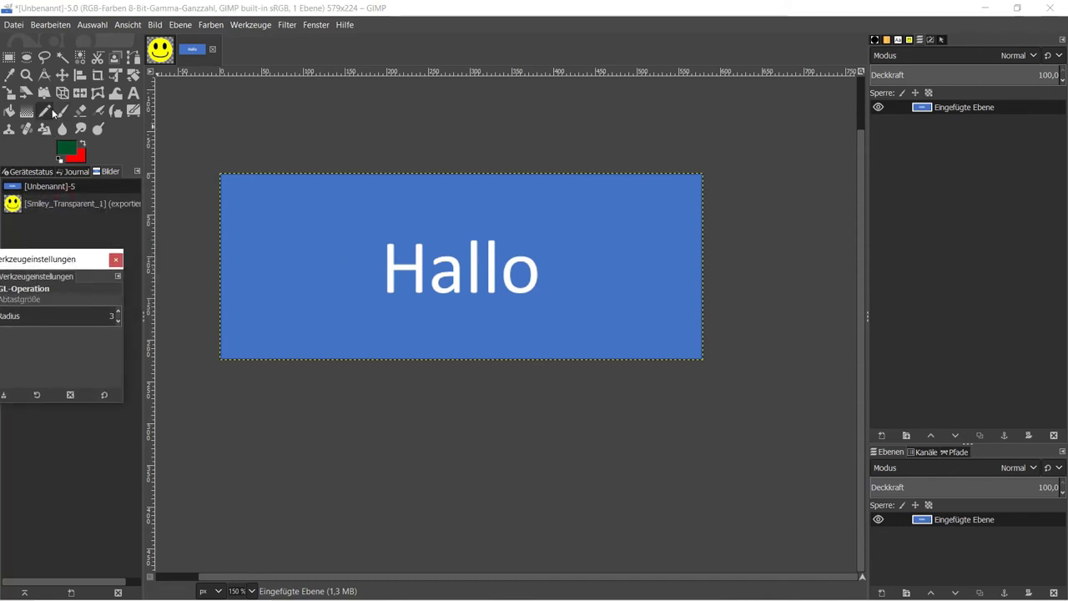
pyautogui.click(62, 56)
# Step: Select the white Hallo letters by colour, delete them, then clear the selection
pyautogui.press('+')
pyautogui.press('+')
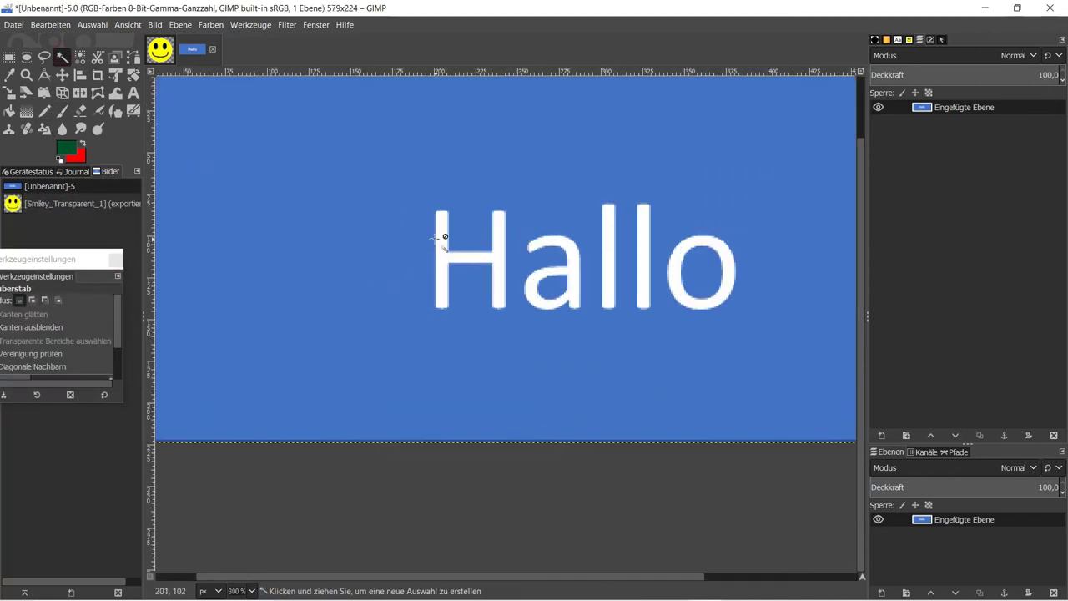
pyautogui.click(442, 248)
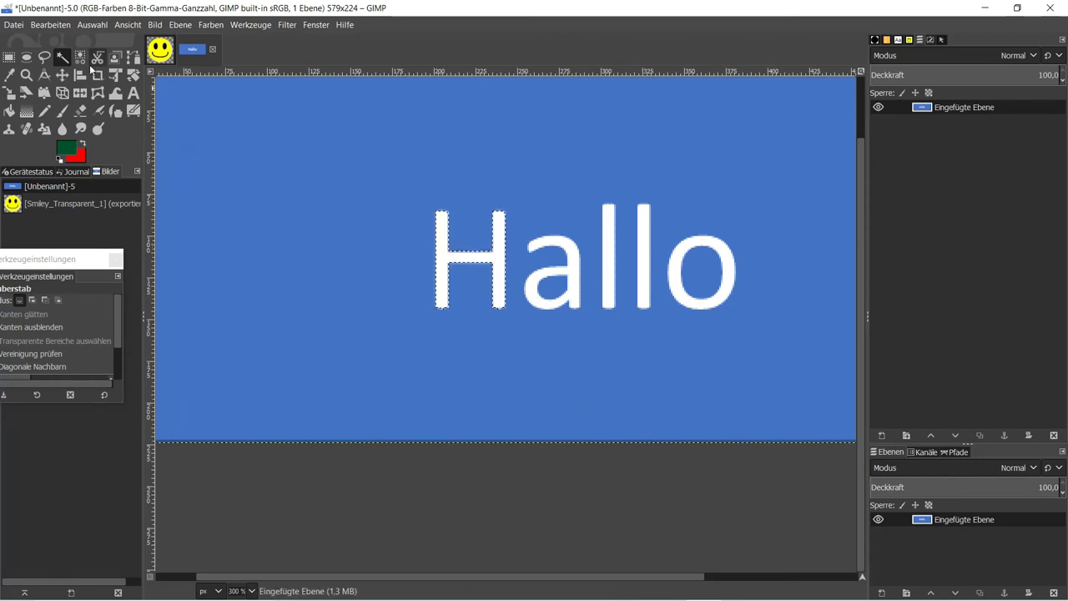
pyautogui.click(81, 57)
pyautogui.click(443, 247)
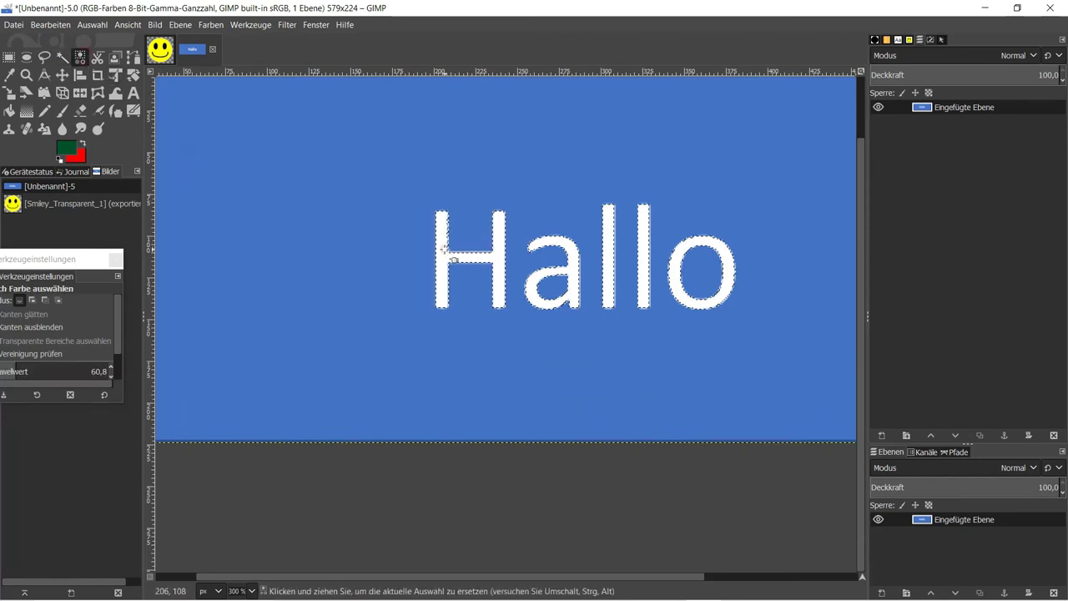
pyautogui.press('-')
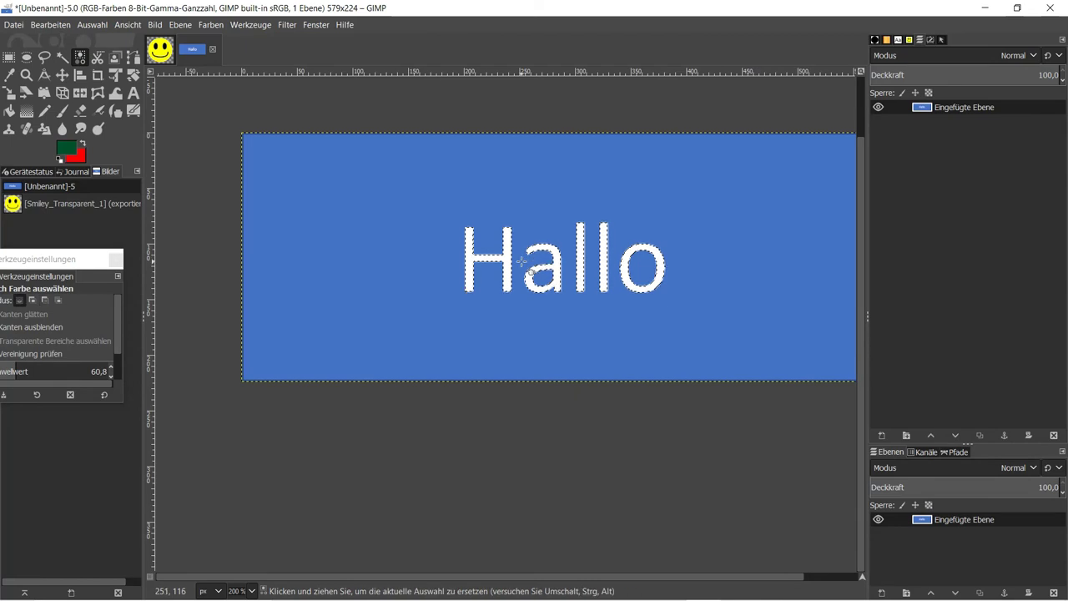
pyautogui.press('Delete')
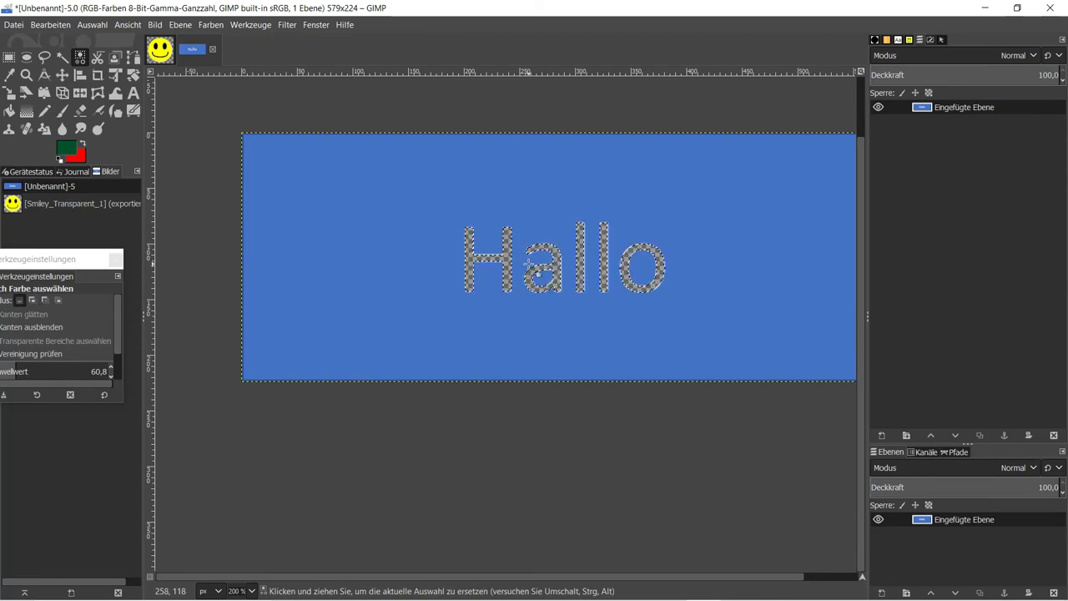
pyautogui.hotkey('ctrl', 'shift', 'a')
# Step: Reselect the letters by colour with the threshold raised to about 95.5 and delete them to transparency
pyautogui.scroll(2, 578, 285)
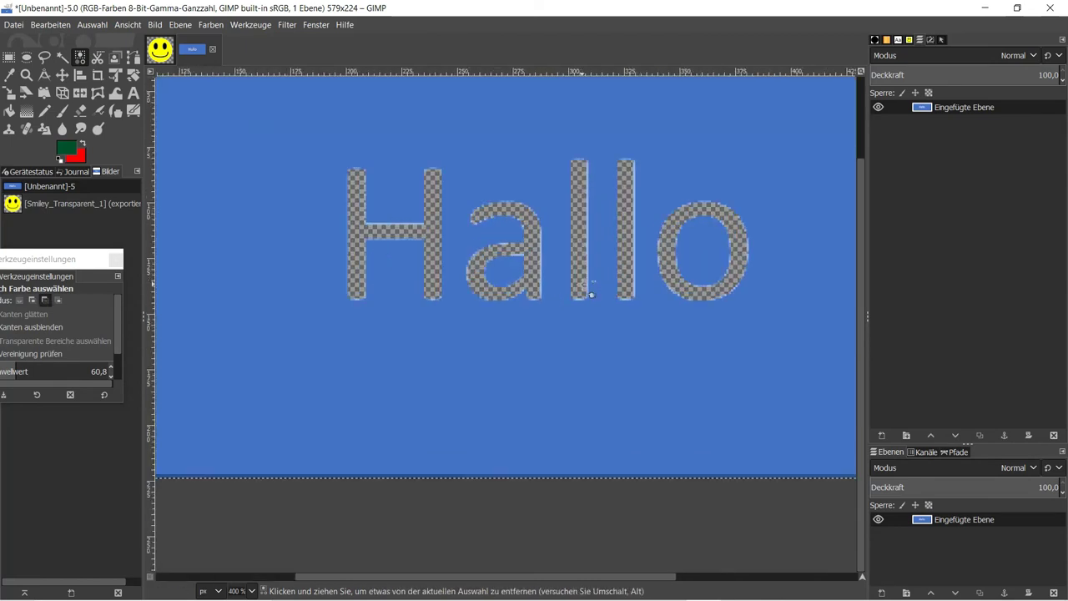
pyautogui.scroll(2, 578, 285)
pyautogui.scroll(-1, 572, 262)
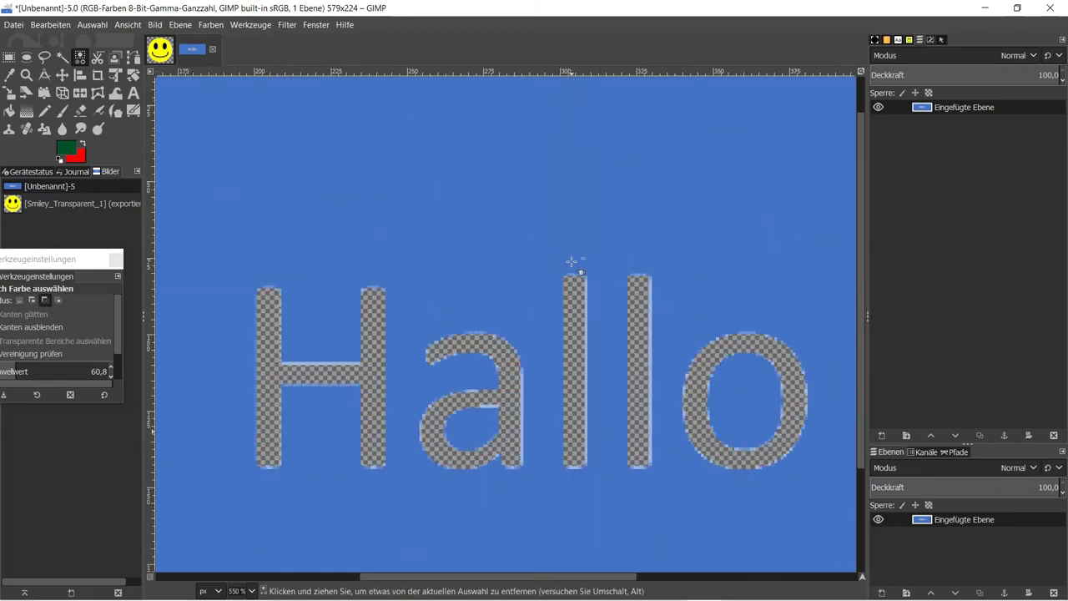
pyautogui.click(572, 262)
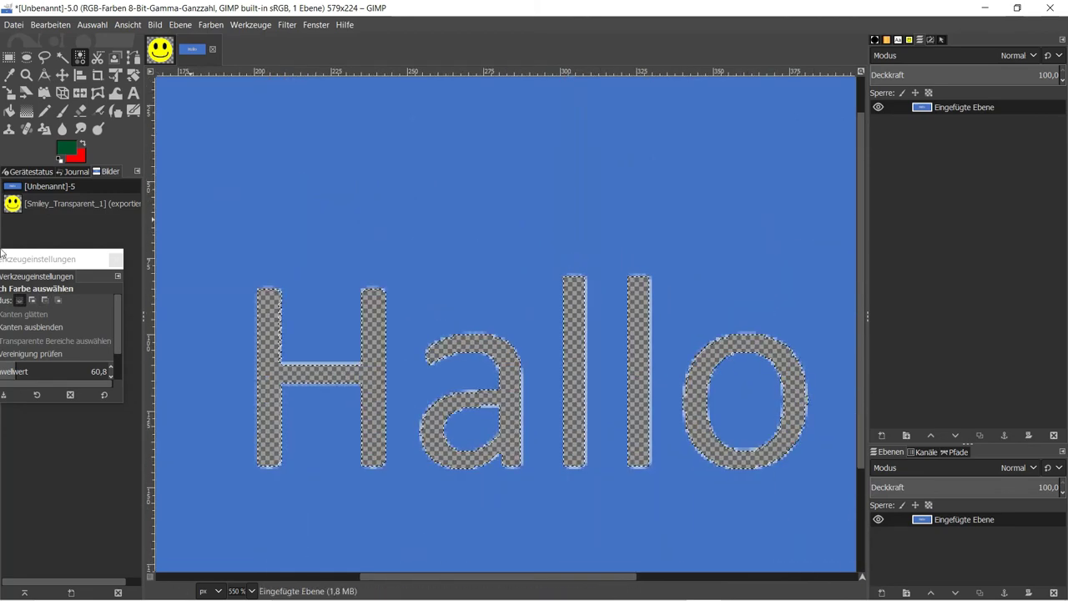
pyautogui.moveTo(14, 371); pyautogui.dragTo(36, 371)
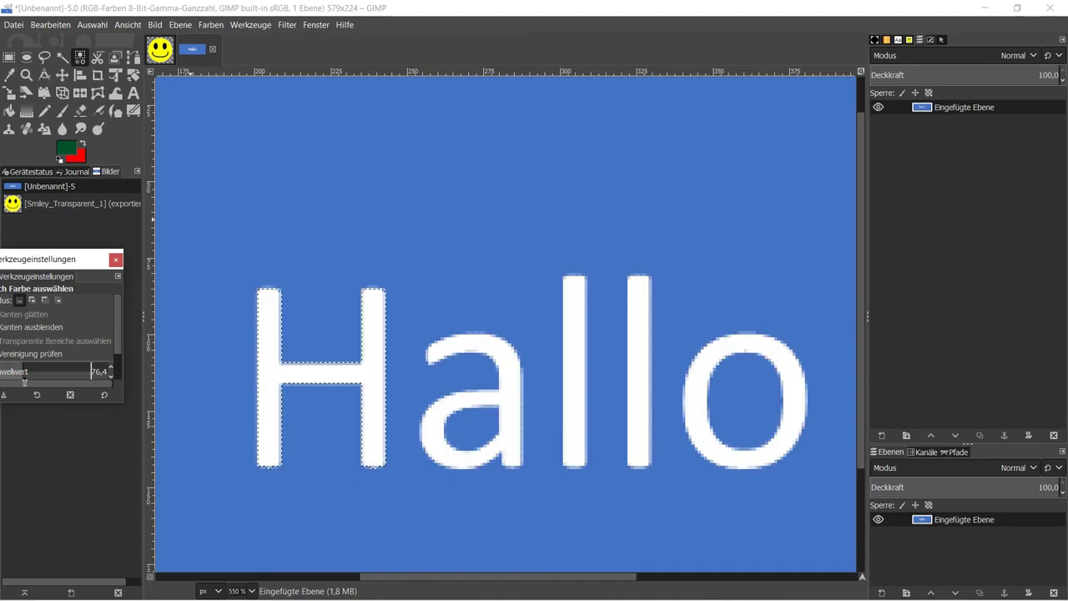
pyautogui.moveTo(17, 373); pyautogui.dragTo(31, 376)
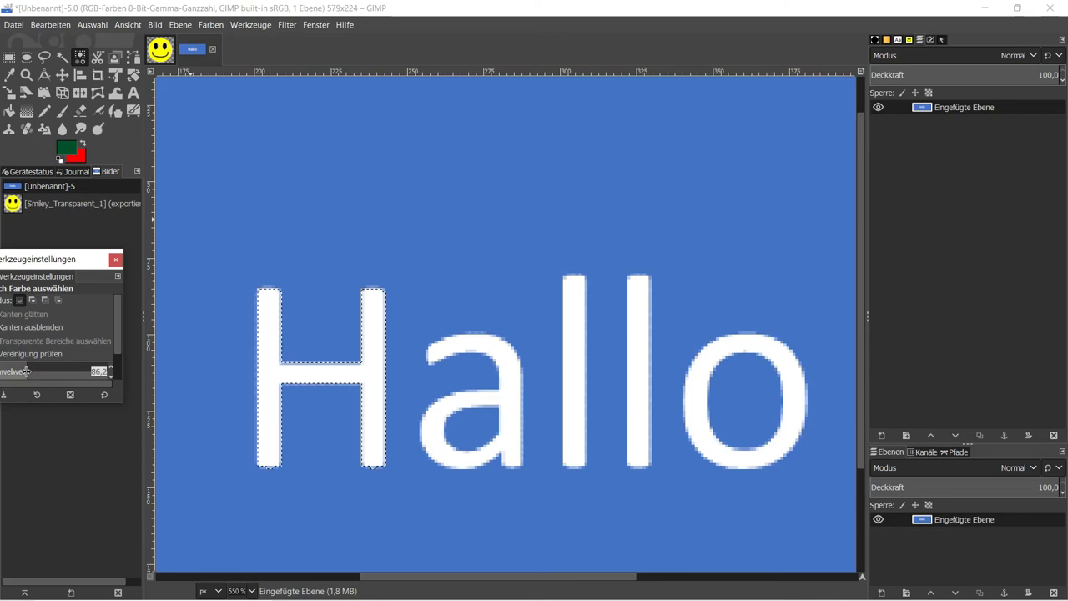
pyautogui.moveTo(30, 376); pyautogui.dragTo(88, 371)
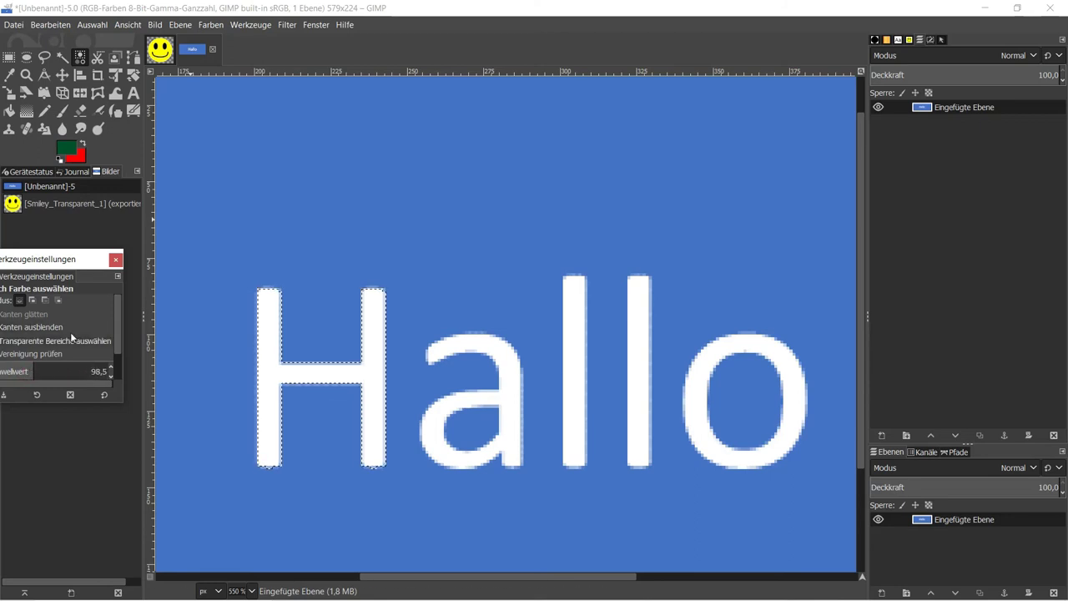
pyautogui.click(258, 364)
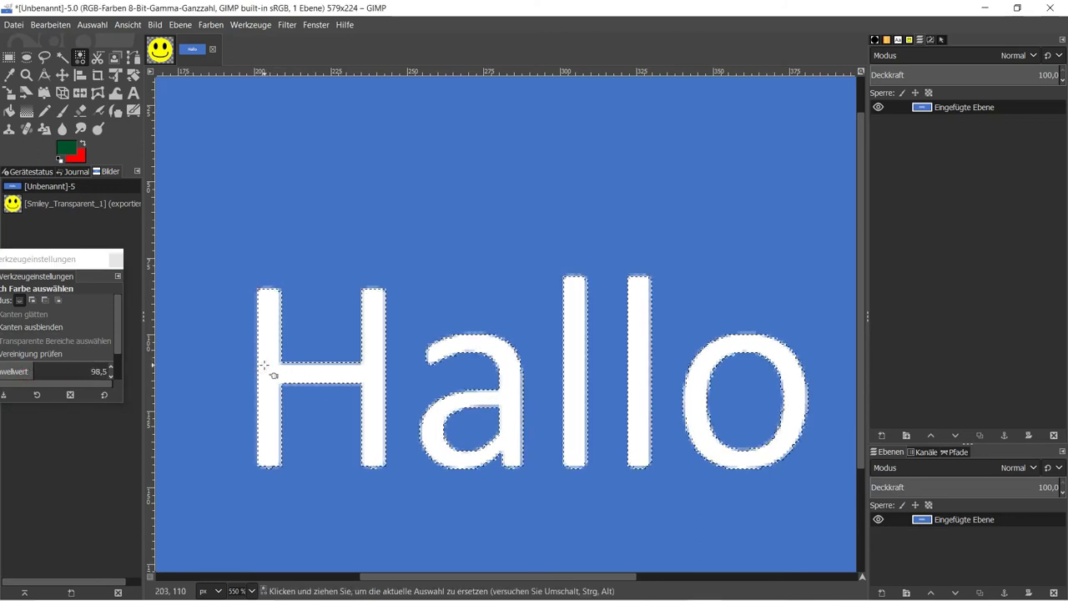
pyautogui.press('Delete')
# Step: Copy the finished see-through Hallo image to the clipboard and head back toward PowerPoint
pyautogui.scroll(-2, 265, 368)
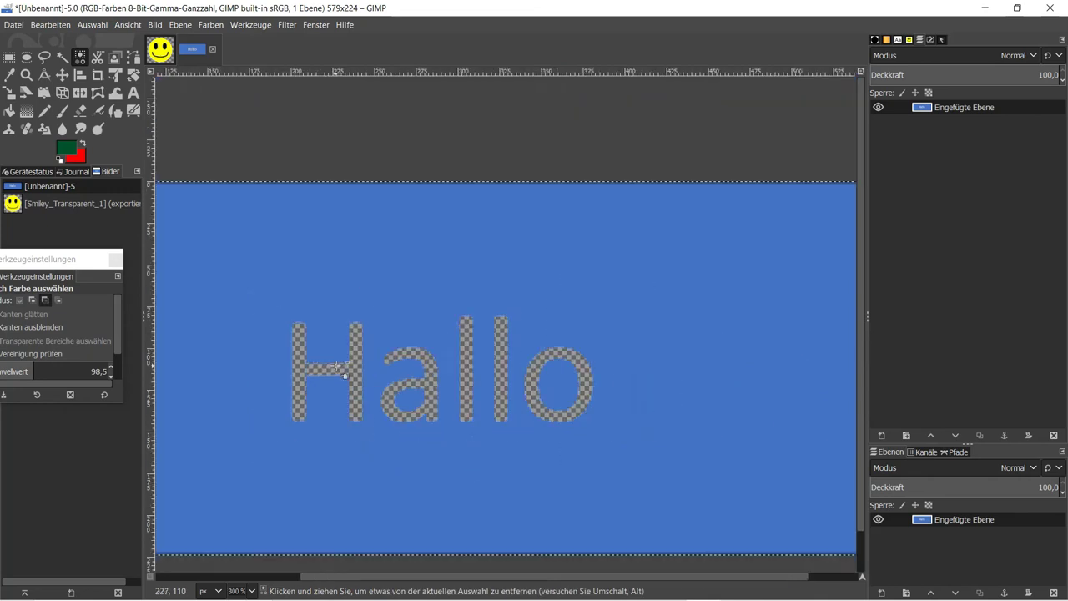
pyautogui.scroll(-1, 334, 371)
pyautogui.scroll(-1, 384, 375)
pyautogui.scroll(-1, 388, 381)
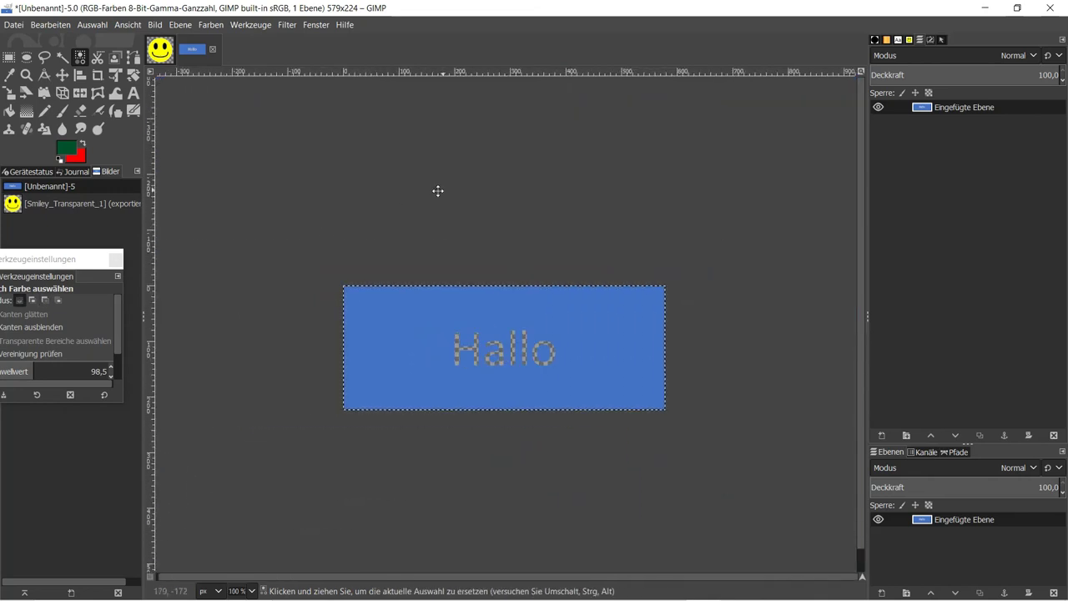
pyautogui.scroll(-1, 409, 246)
pyautogui.hscroll(1, 334, 214)
pyautogui.hscroll(1, 311, 214)
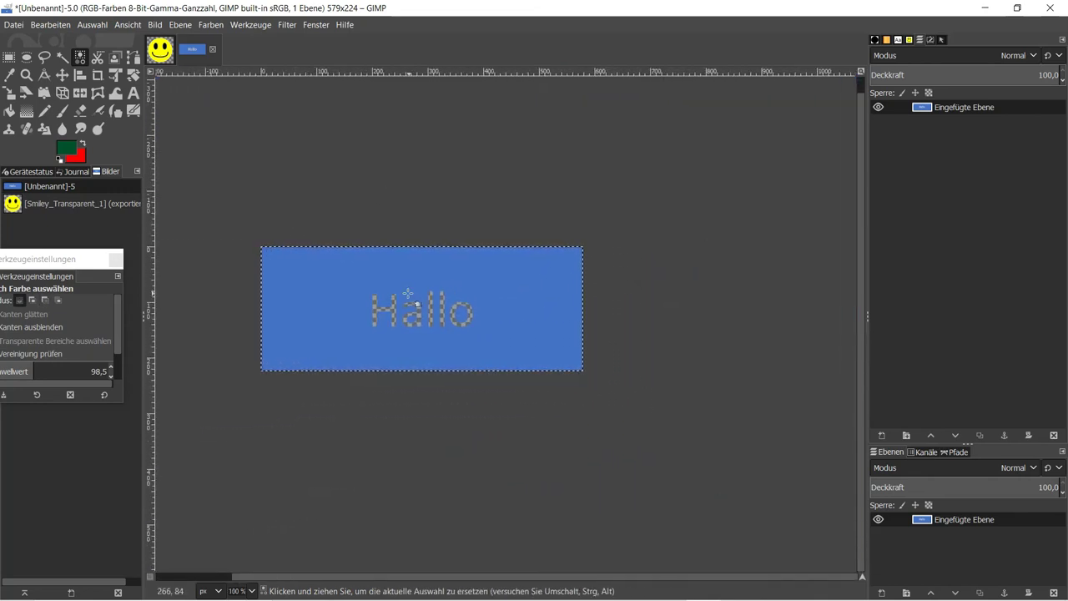
pyautogui.scroll(1, 426, 297)
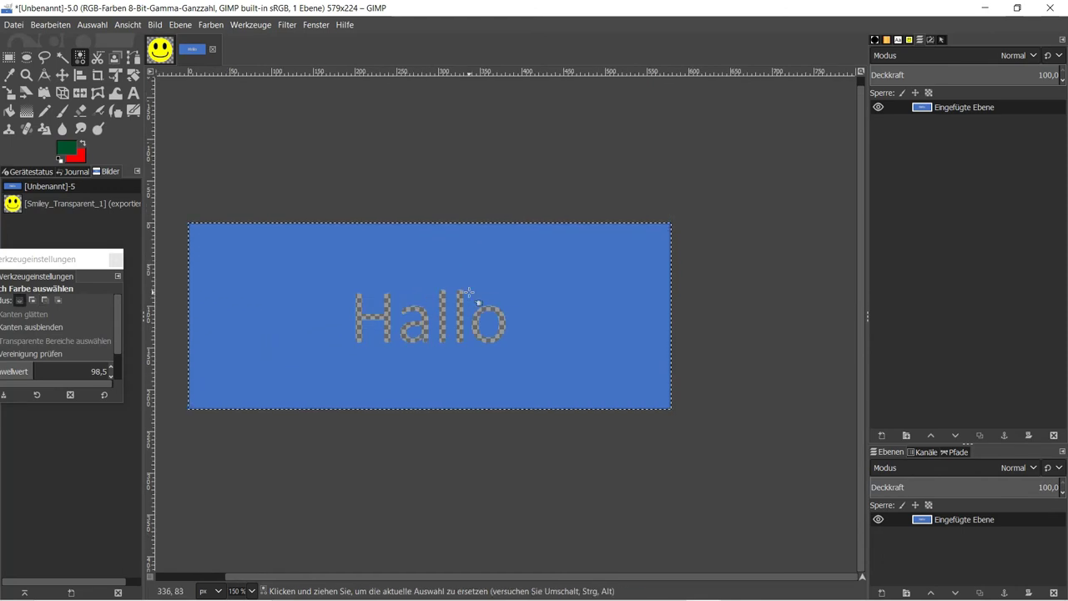
pyautogui.press('ctrl')
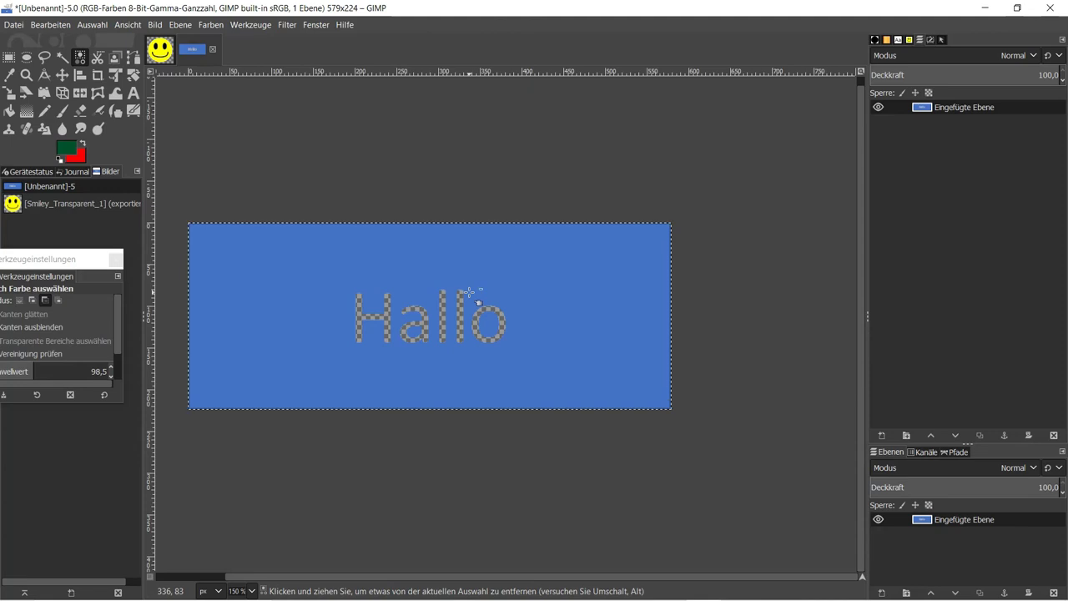
pyautogui.hotkey('ctrl', 'c')
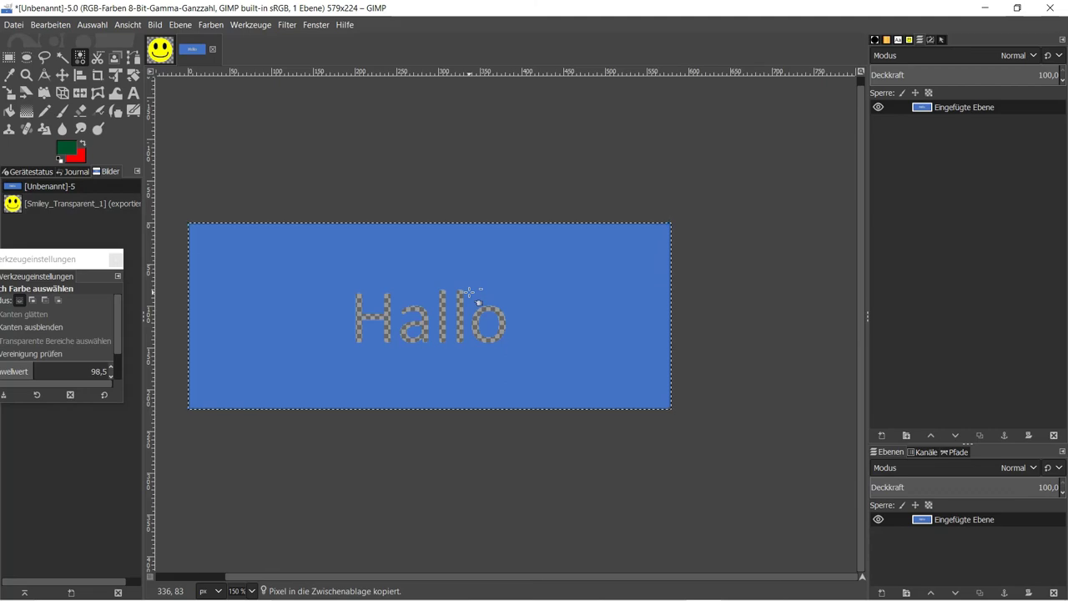
pyautogui.hotkey('alt', 'Tab')
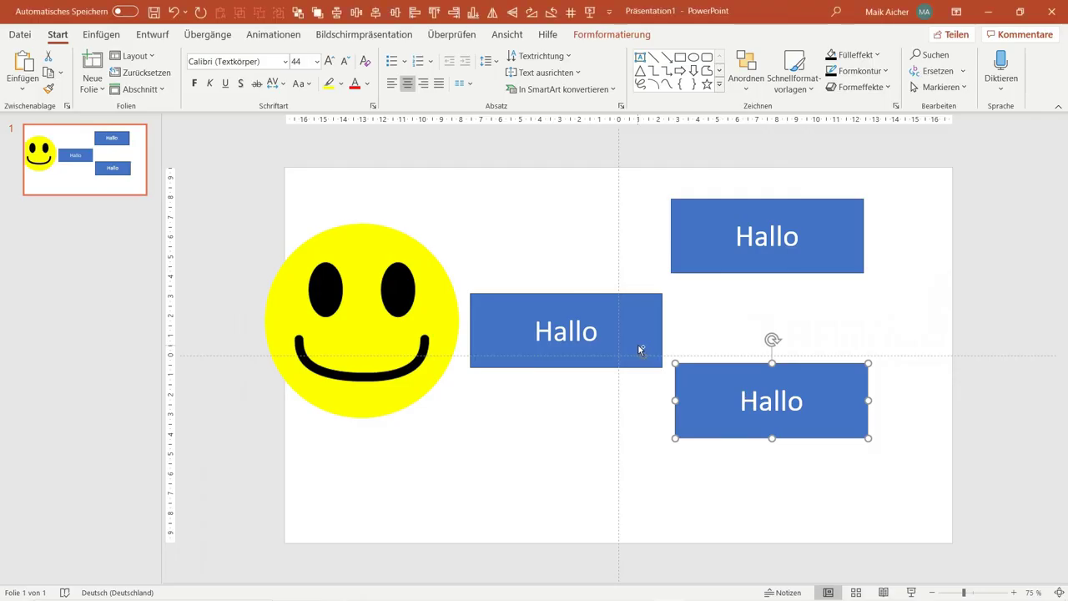
# Step: Paste the see-through Hallo image, resize it to match the other boxes, and place it below the middle box
pyautogui.hotkey('ctrl', 'v')
pyautogui.moveTo(613, 312)
pyautogui.mouseDown()
pyautogui.moveTo(374, 237)
pyautogui.moveTo(365, 254)
pyautogui.moveTo(387, 264)
pyautogui.mouseUp()
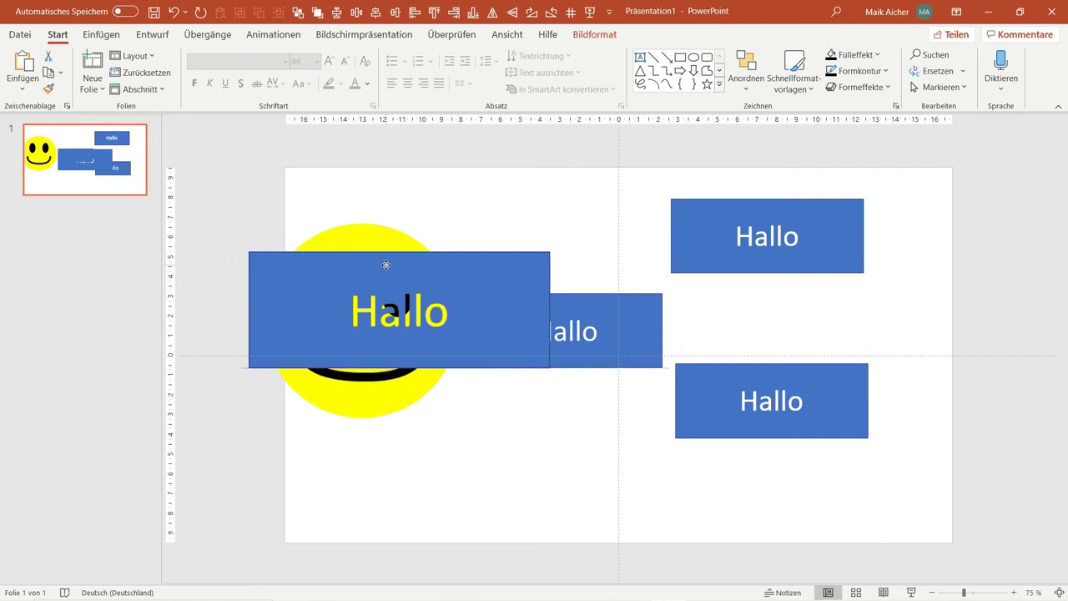
pyautogui.moveTo(386, 264); pyautogui.dragTo(357, 265)
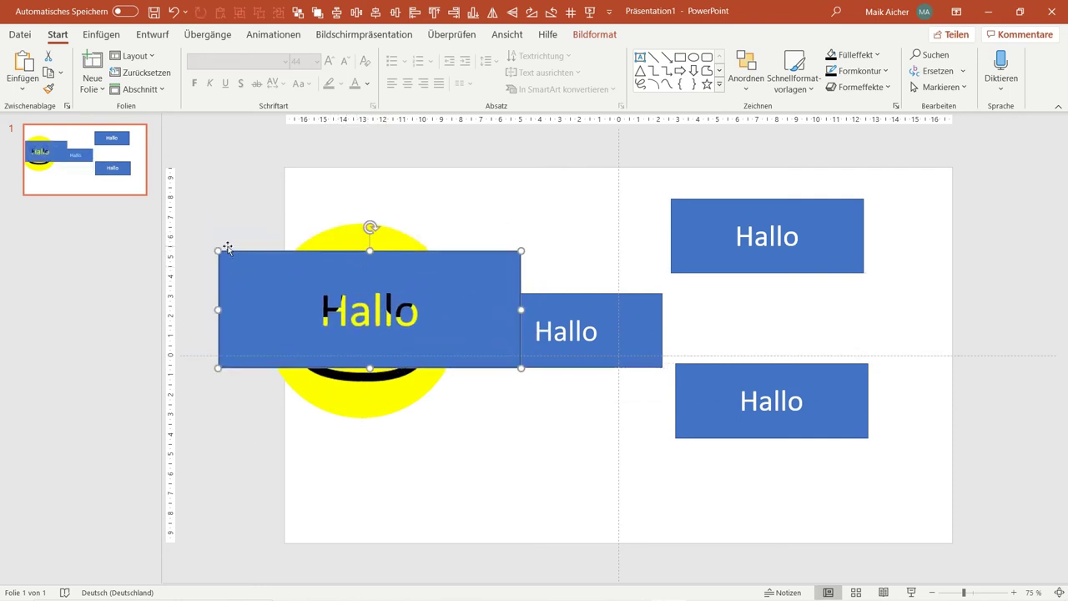
pyautogui.moveTo(218, 251)
pyautogui.mouseDown()
pyautogui.moveTo(357, 307)
pyautogui.moveTo(327, 293)
pyautogui.mouseUp()
pyautogui.moveTo(419, 313); pyautogui.dragTo(350, 309)
pyautogui.click(523, 306)
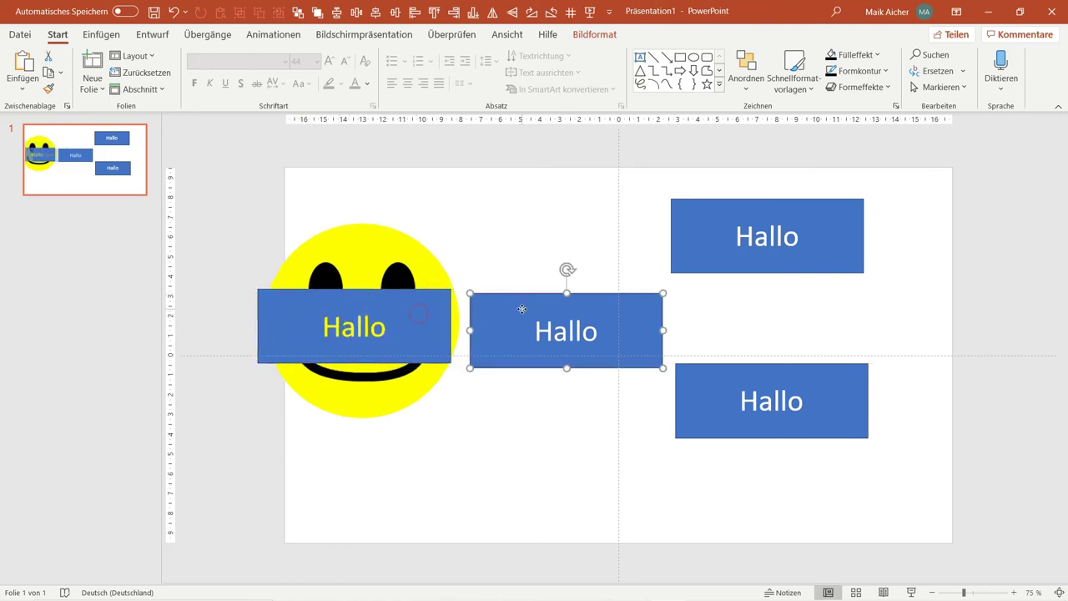
pyautogui.click(594, 34)
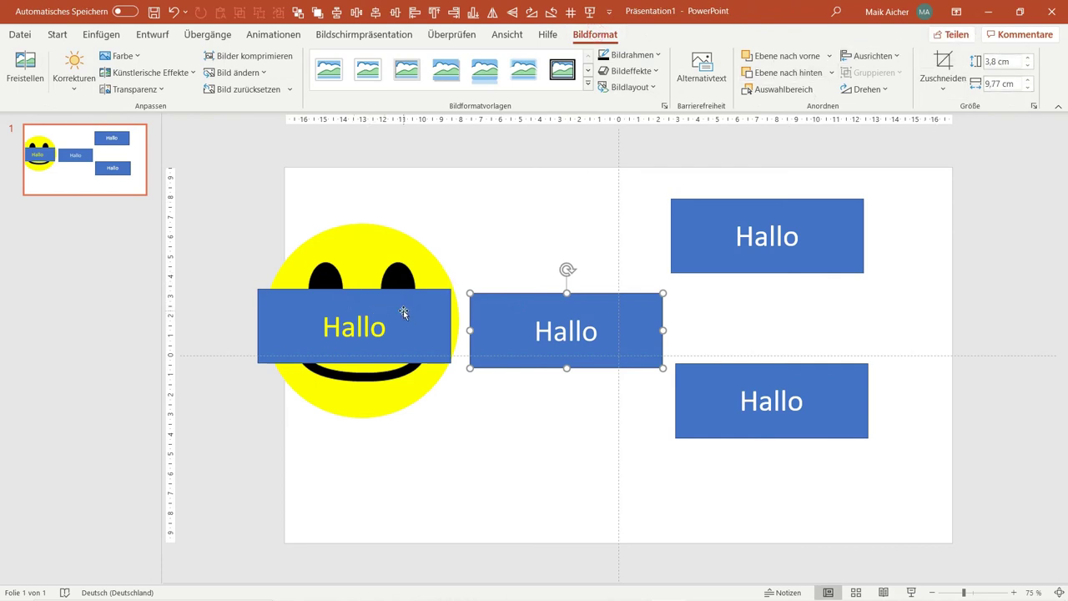
pyautogui.moveTo(400, 309); pyautogui.dragTo(588, 430)
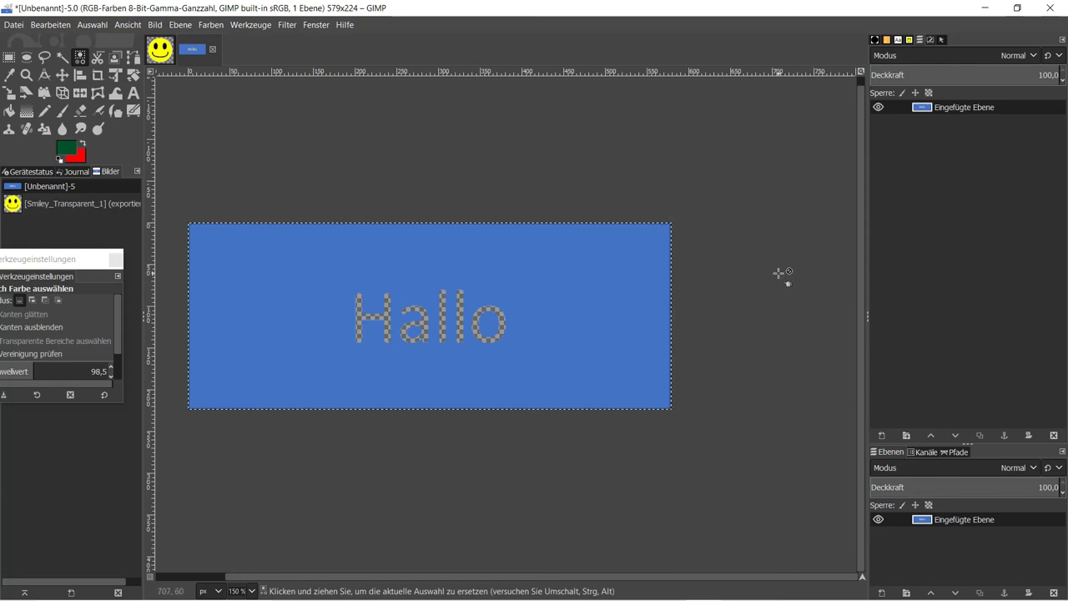
# Step: Move the bottom Hallo box up above the middle box and shift the smiley slightly right and down
pyautogui.hotkey('alt', 'Tab')
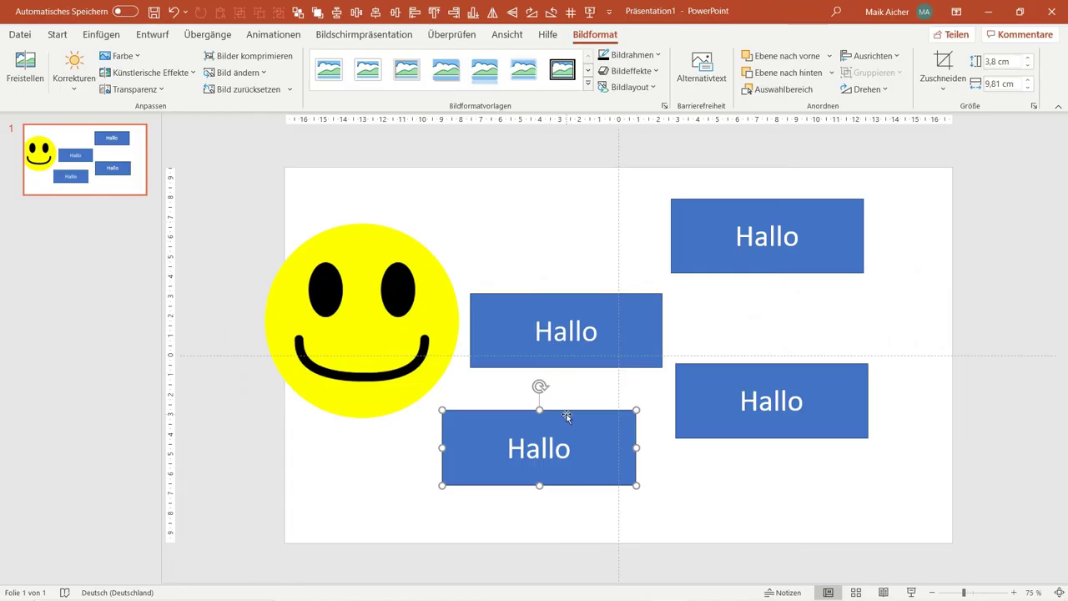
pyautogui.moveTo(567, 415)
pyautogui.mouseDown()
pyautogui.moveTo(528, 220)
pyautogui.moveTo(573, 218)
pyautogui.mouseUp()
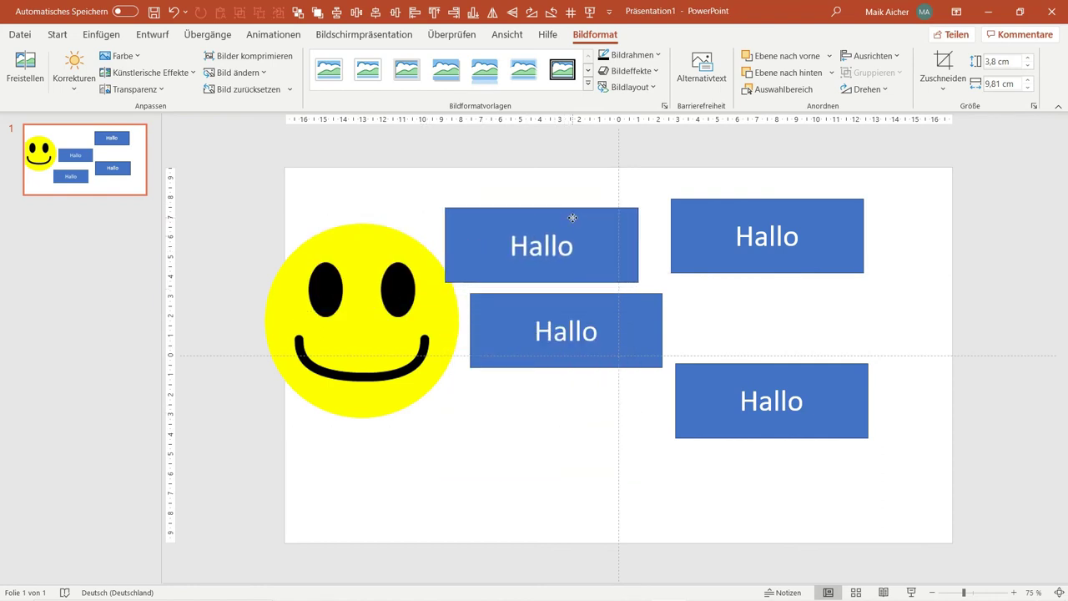
pyautogui.moveTo(572, 218); pyautogui.dragTo(575, 209)
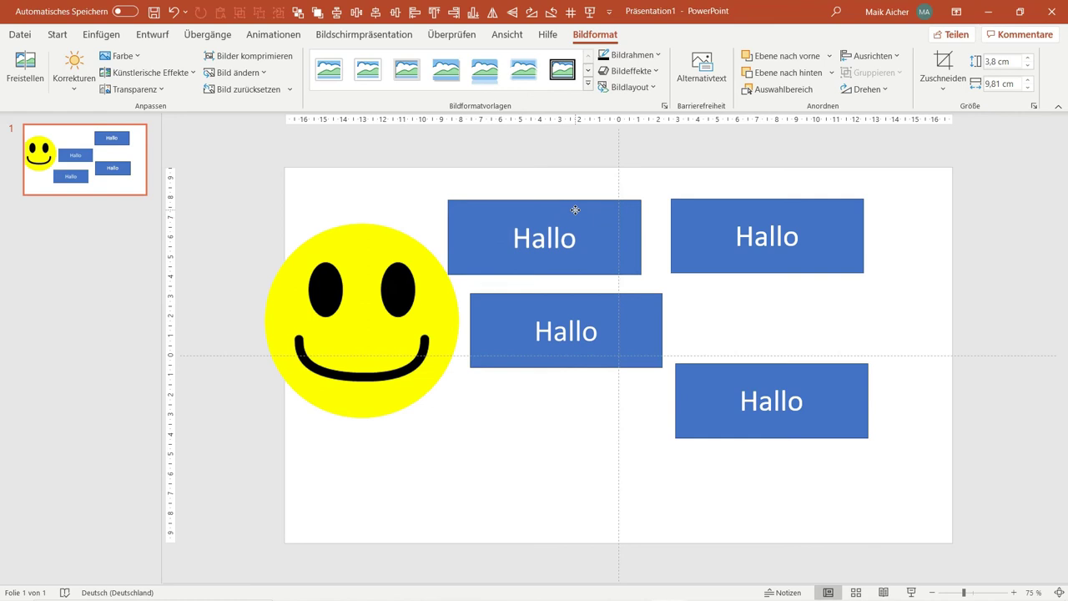
pyautogui.moveTo(423, 322)
pyautogui.mouseDown()
pyautogui.moveTo(435, 367)
pyautogui.moveTo(419, 362)
pyautogui.mouseUp()
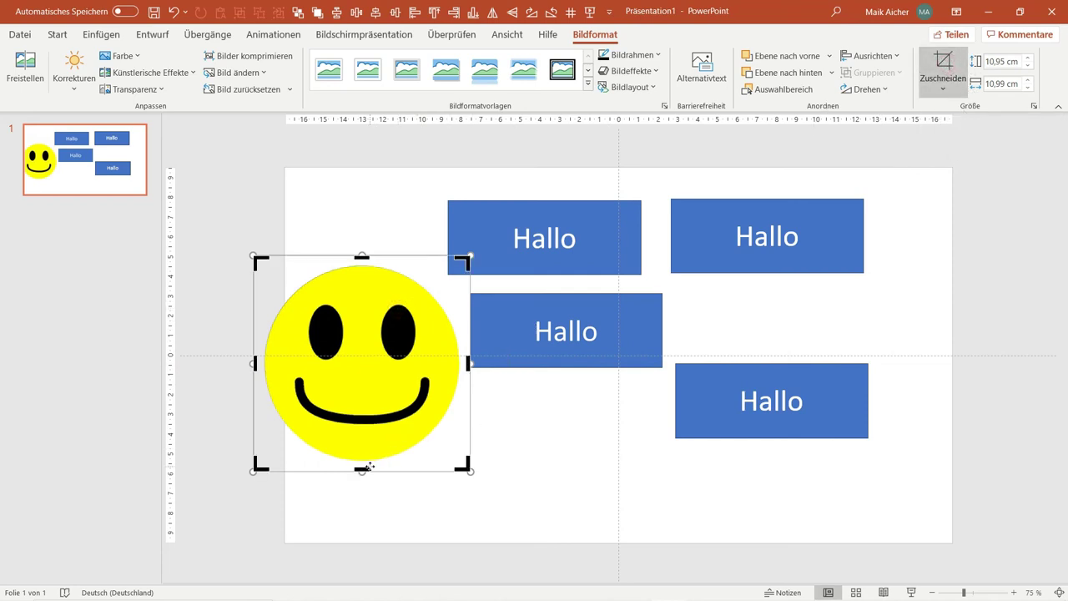
# Step: Crop the smiley to its top half and move it onto the lower-right Hallo box
pyautogui.moveTo(368, 466)
pyautogui.mouseDown()
pyautogui.moveTo(372, 434)
pyautogui.moveTo(418, 354)
pyautogui.mouseUp()
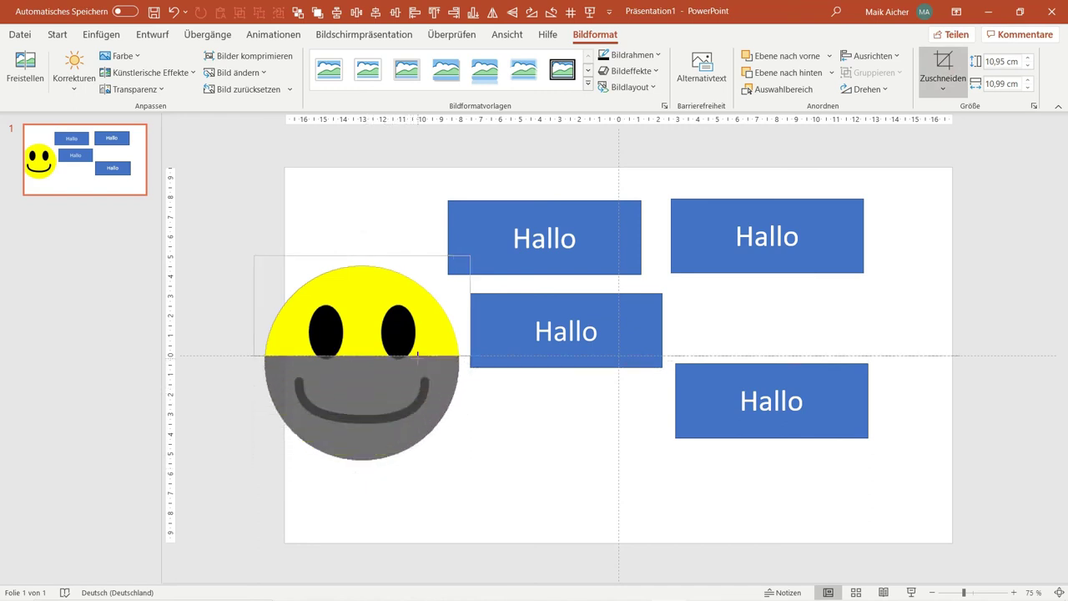
pyautogui.click(528, 445)
pyautogui.moveTo(394, 324)
pyautogui.mouseDown()
pyautogui.moveTo(425, 298)
pyautogui.moveTo(782, 324)
pyautogui.mouseUp()
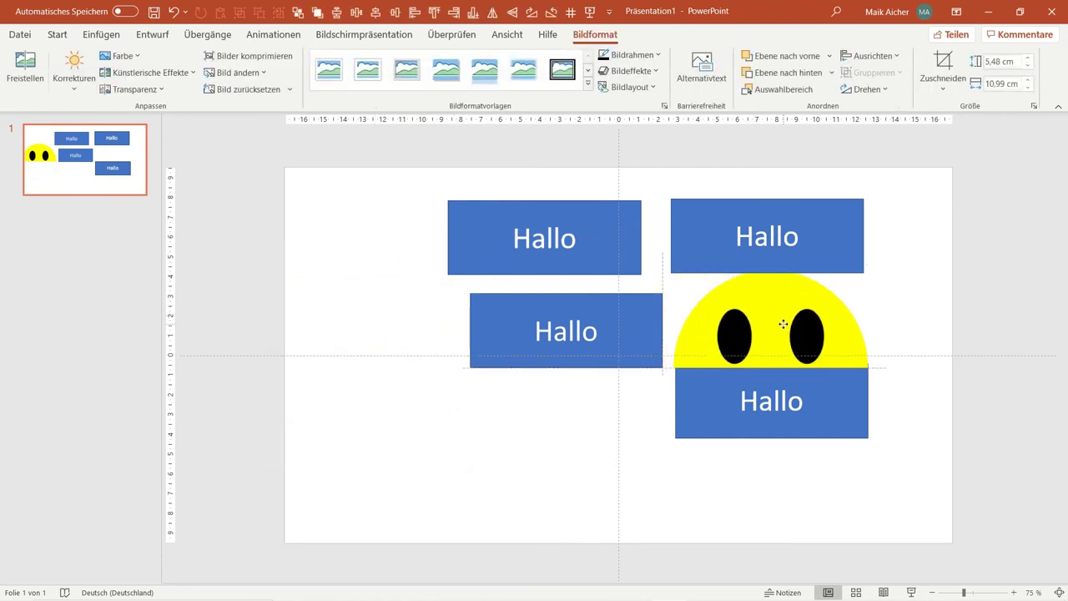
# Step: Enlarge the lower-right Hallo box over the smiley's lower edge and move the upper-right box to the left
pyautogui.click(770, 401)
pyautogui.moveTo(677, 440); pyautogui.dragTo(539, 470)
pyautogui.moveTo(819, 430)
pyautogui.mouseDown()
pyautogui.moveTo(847, 447)
pyautogui.moveTo(874, 430)
pyautogui.mouseUp()
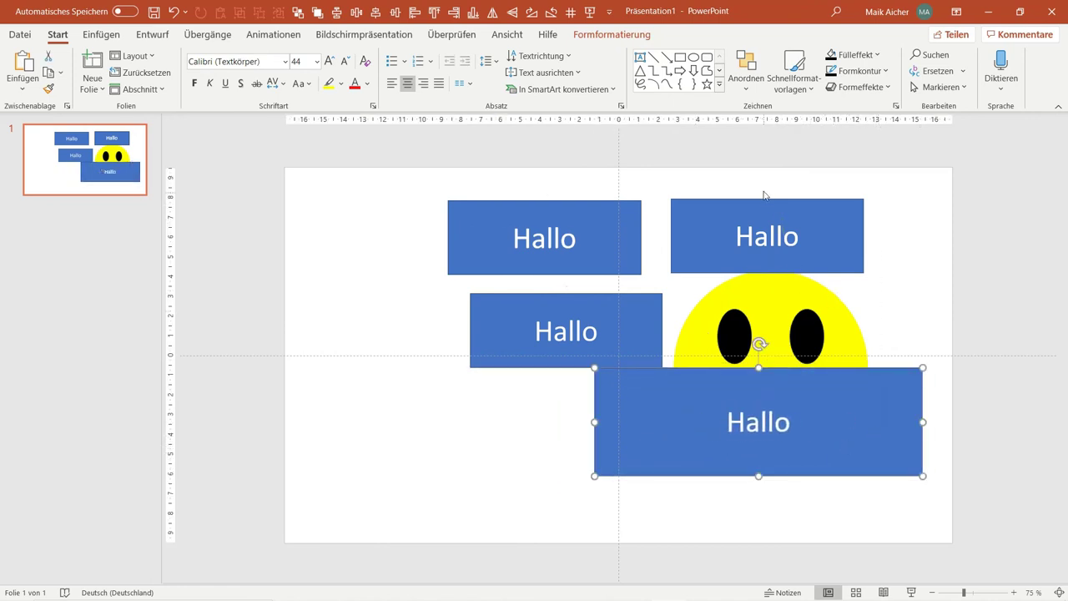
pyautogui.moveTo(764, 199); pyautogui.dragTo(328, 277)
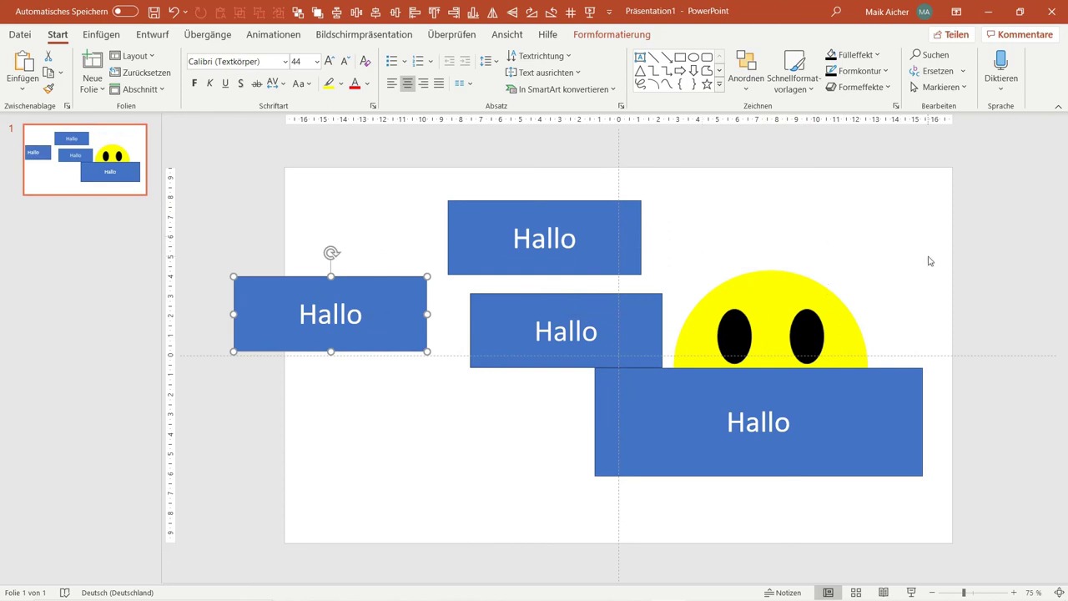
pyautogui.click(859, 249)
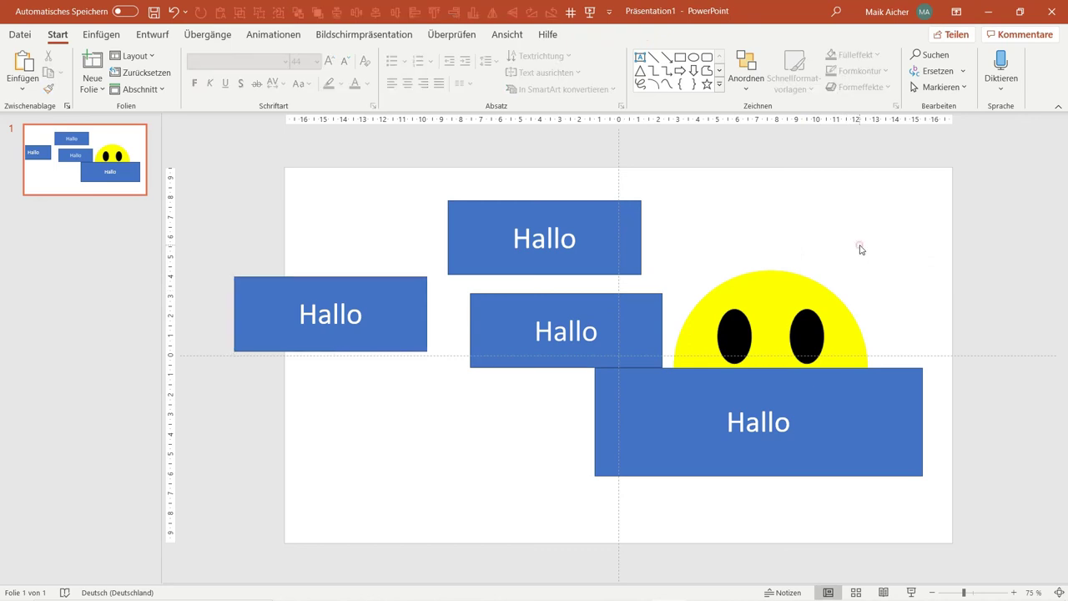
# Step: Paste a copy of the half-smiley at the slide's lower left and crop it
pyautogui.click(777, 285)
pyautogui.click(376, 410)
pyautogui.hotkey('ctrl', 'v')
pyautogui.moveTo(751, 296)
pyautogui.mouseDown()
pyautogui.moveTo(311, 444)
pyautogui.moveTo(392, 355)
pyautogui.mouseUp()
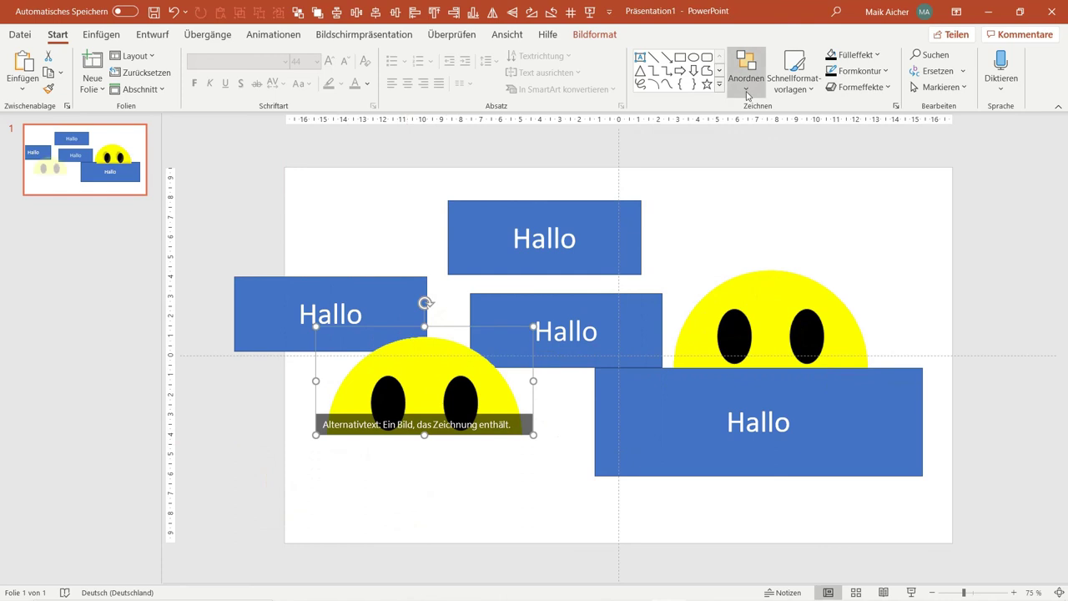
pyautogui.click(594, 34)
pyautogui.click(943, 65)
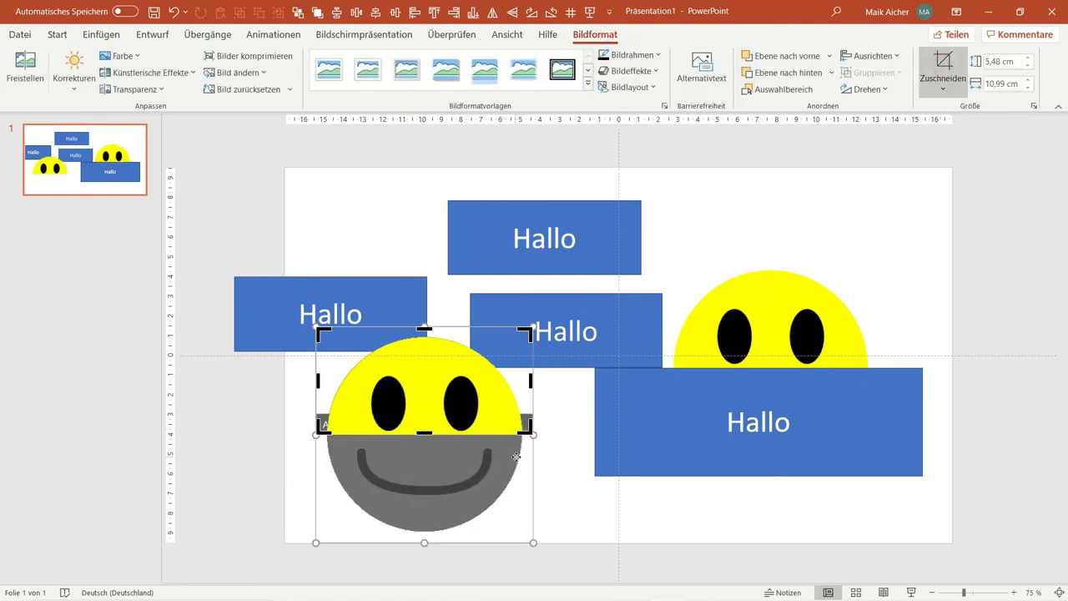
pyautogui.click(582, 522)
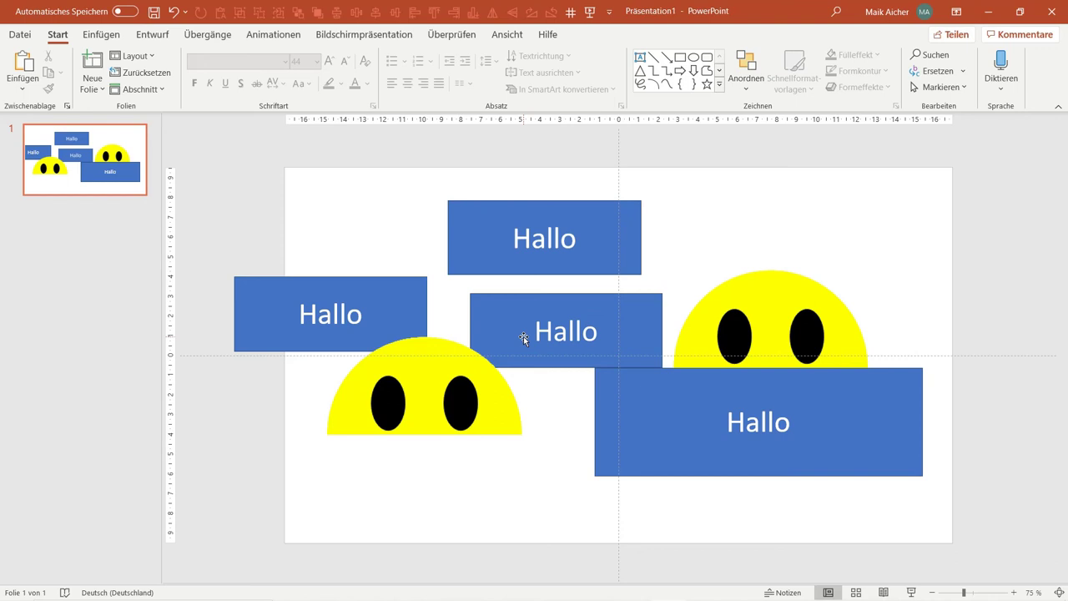
# Step: Move the right half-smiley up into the slide's top-right corner
pyautogui.click(433, 371)
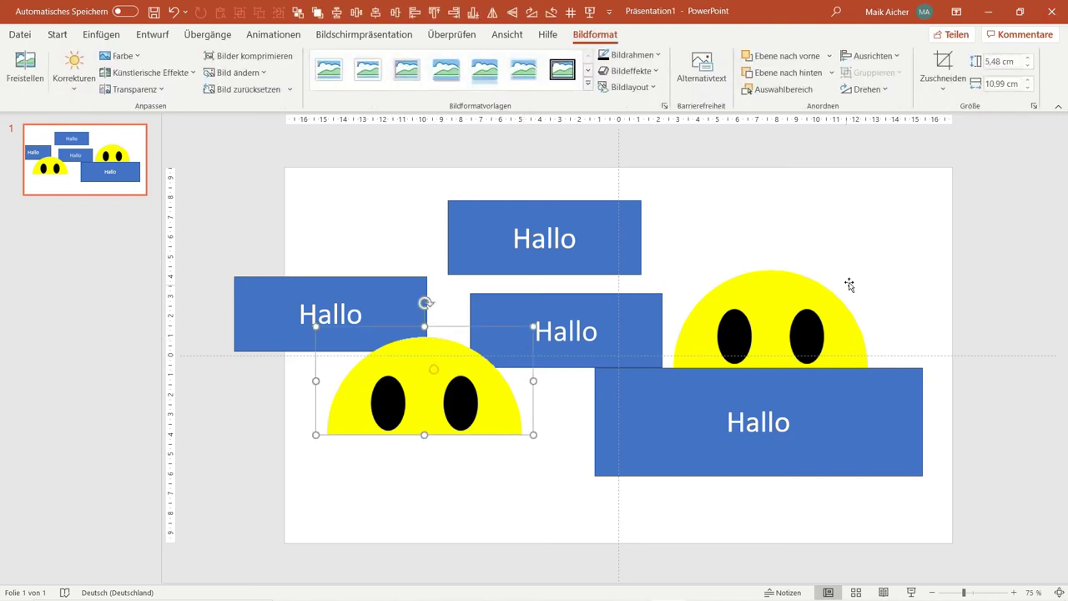
pyautogui.click(851, 233)
pyautogui.click(776, 291)
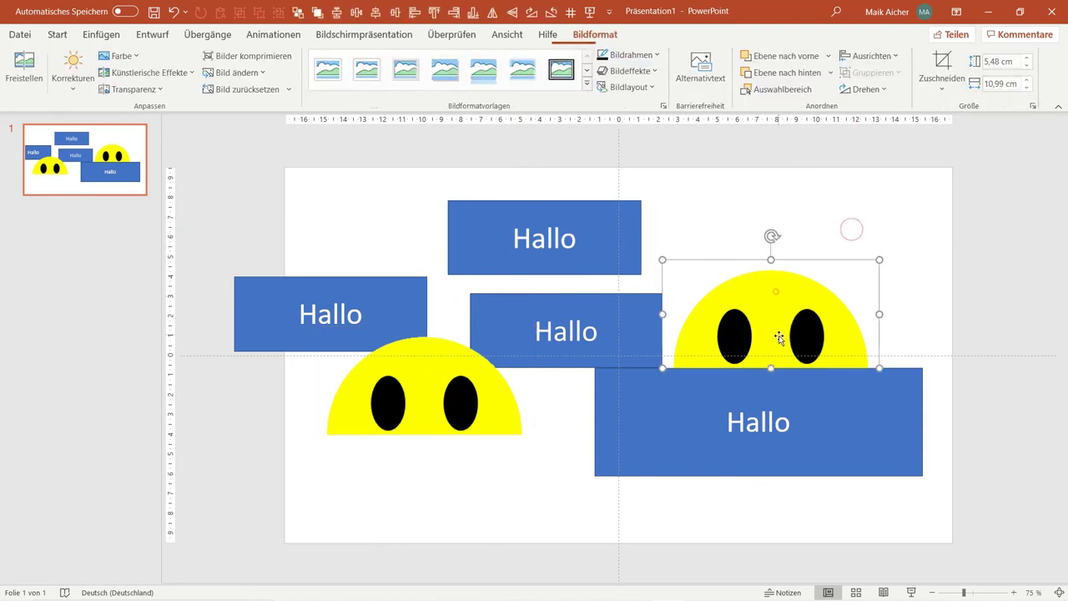
pyautogui.moveTo(758, 285); pyautogui.dragTo(774, 209)
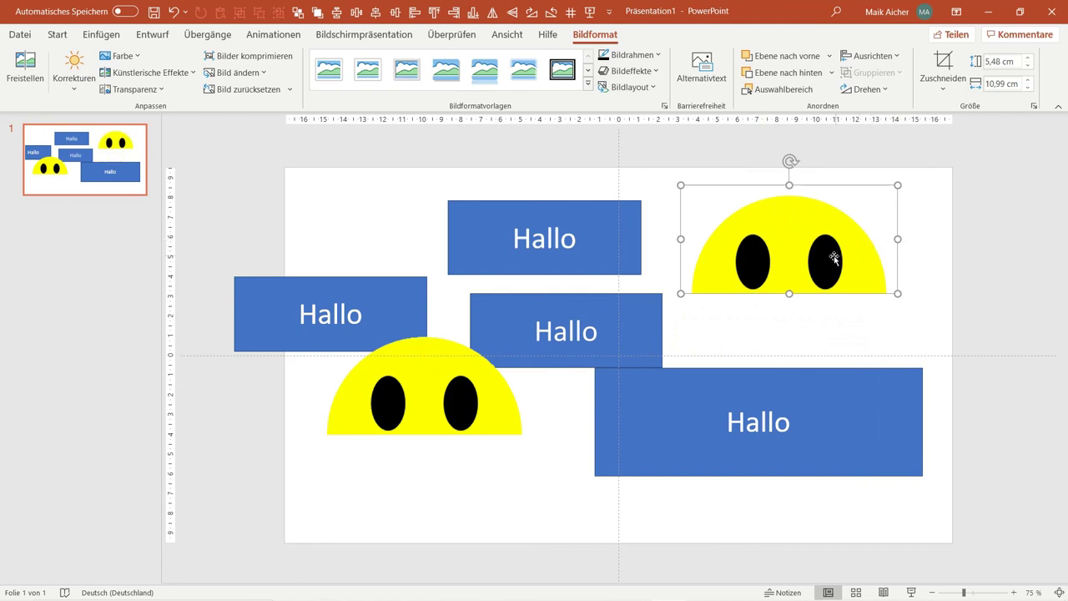
pyautogui.moveTo(791, 228); pyautogui.dragTo(768, 223)
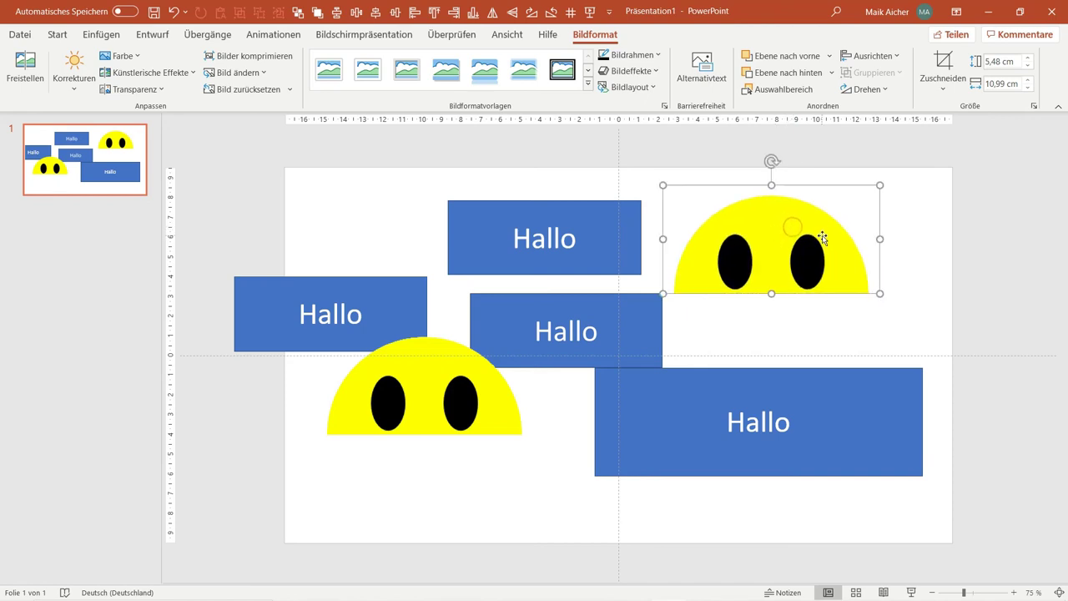
# Step: Give the half-smiley a thin black Formkontur outline and nudge it slightly right and down
pyautogui.click(58, 34)
pyautogui.click(835, 72)
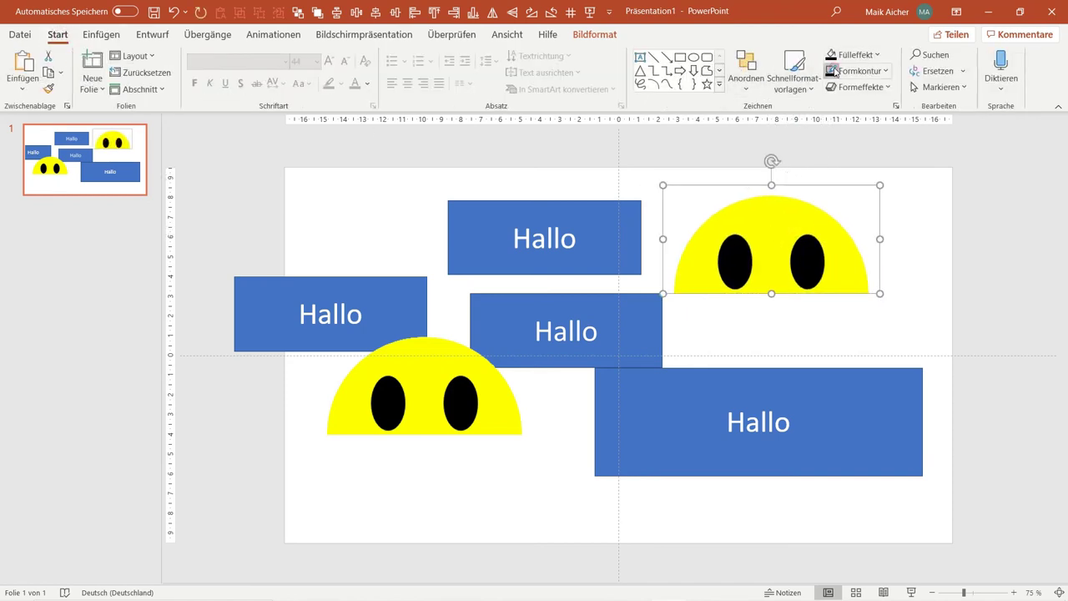
pyautogui.click(933, 276)
pyautogui.moveTo(789, 249); pyautogui.dragTo(813, 265)
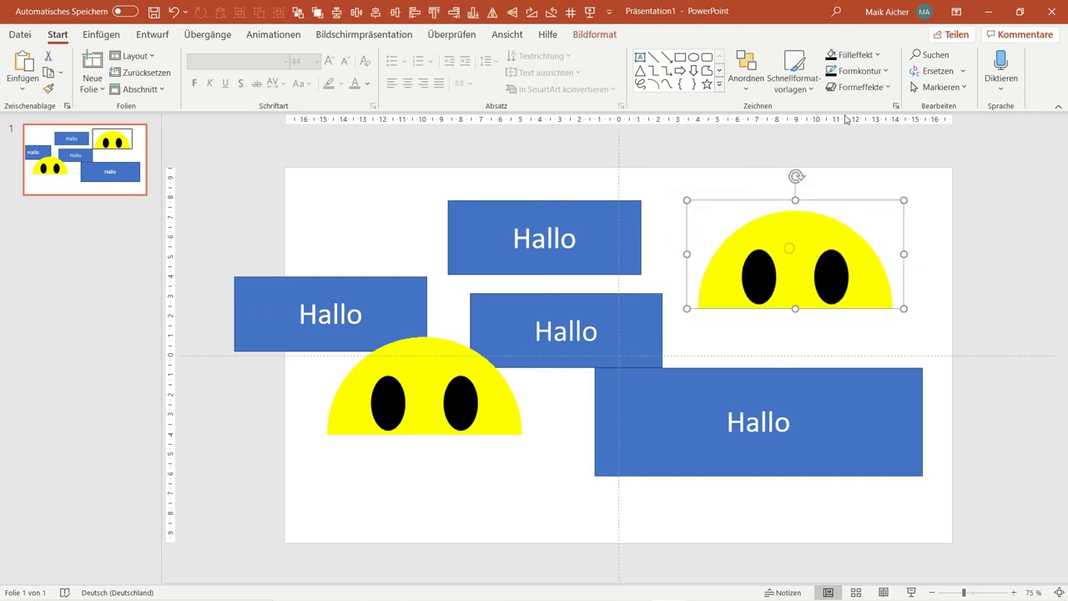
# Step: Thicken the half-smiley's outline to 3.25 pt in the Grafik formatieren pane
pyautogui.click(896, 106)
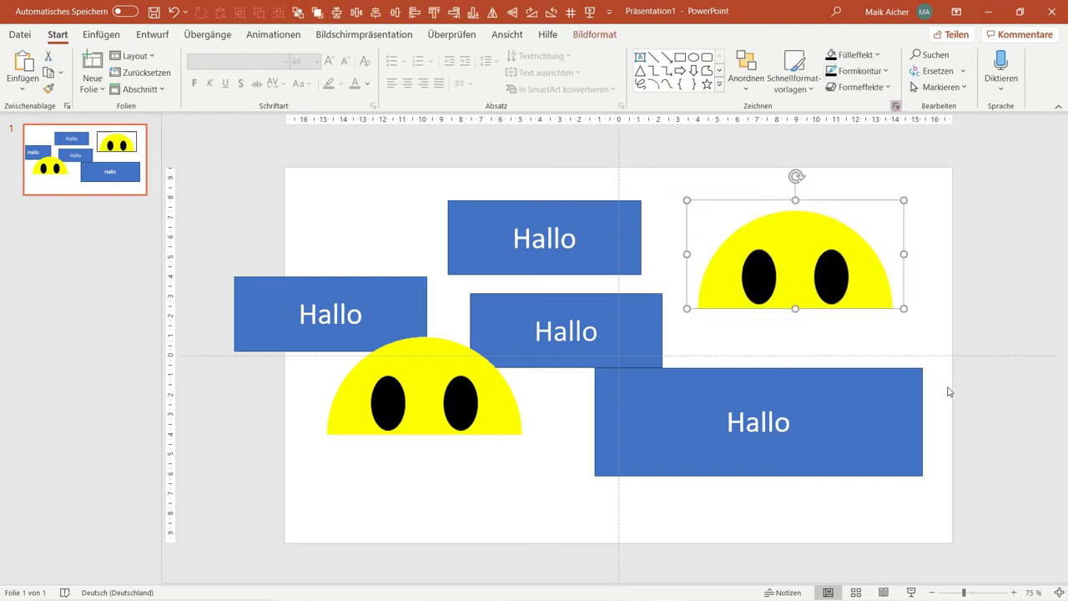
pyautogui.click(889, 154)
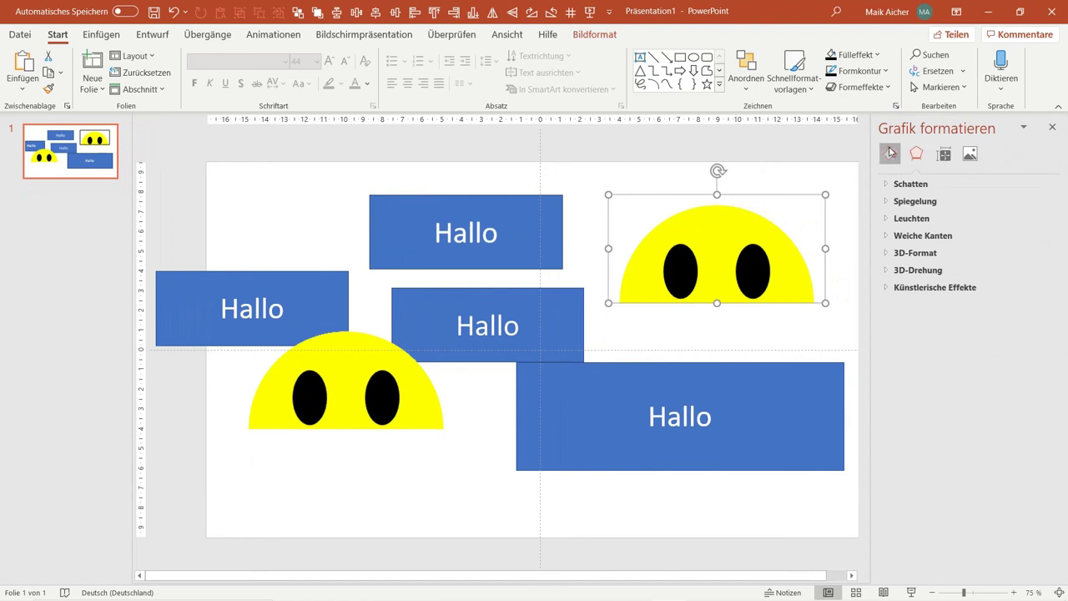
pyautogui.click(1039, 423)
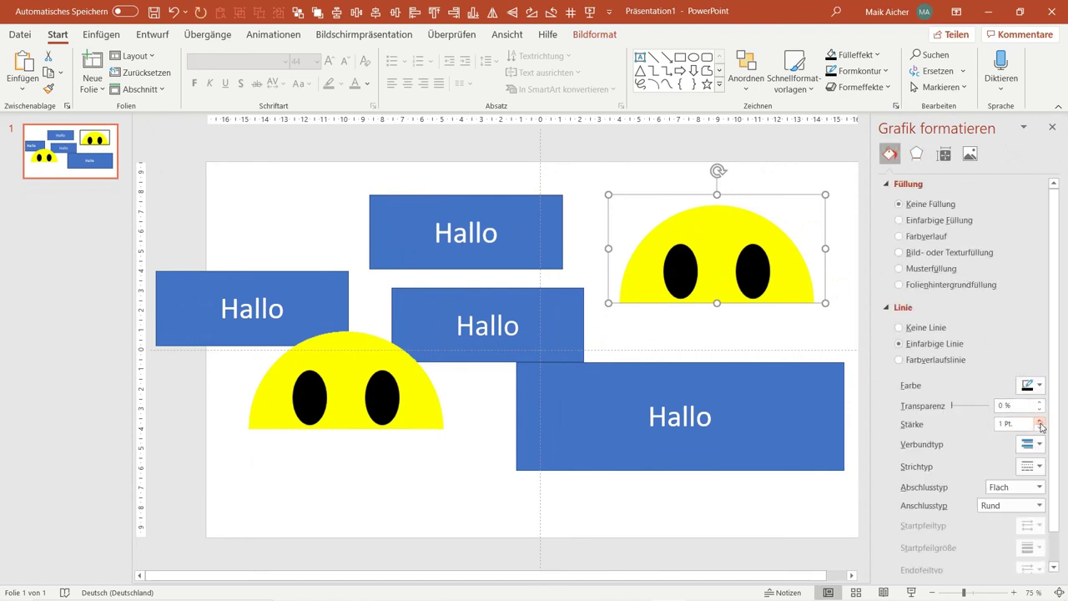
pyautogui.click(1039, 423)
pyautogui.click(1039, 423)
pyautogui.click(1039, 422)
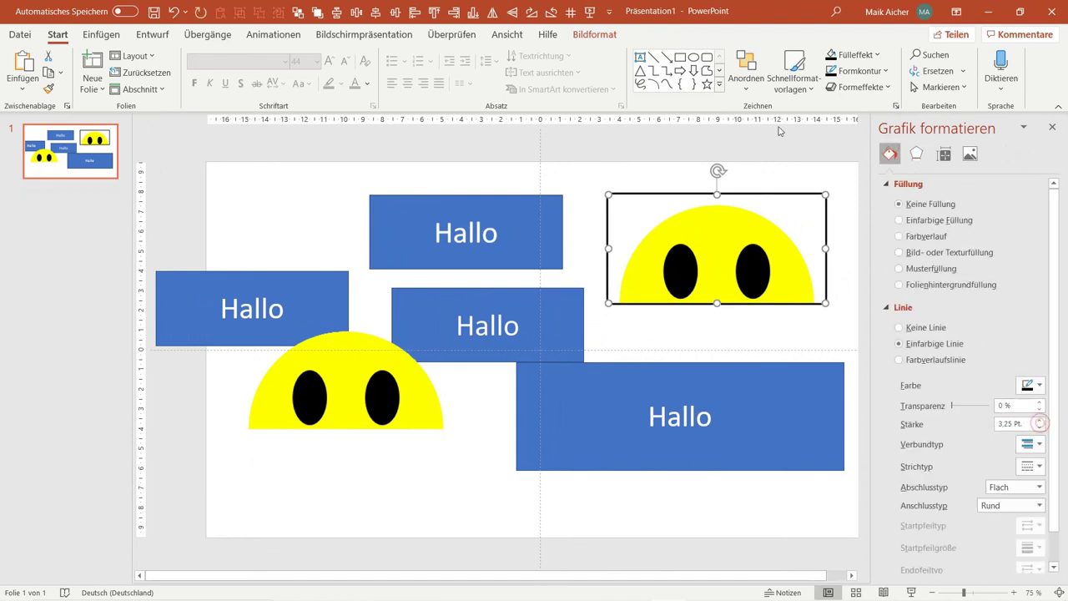
# Step: Fill the half-smiley's background with light blue and shift it slightly up and left
pyautogui.click(831, 55)
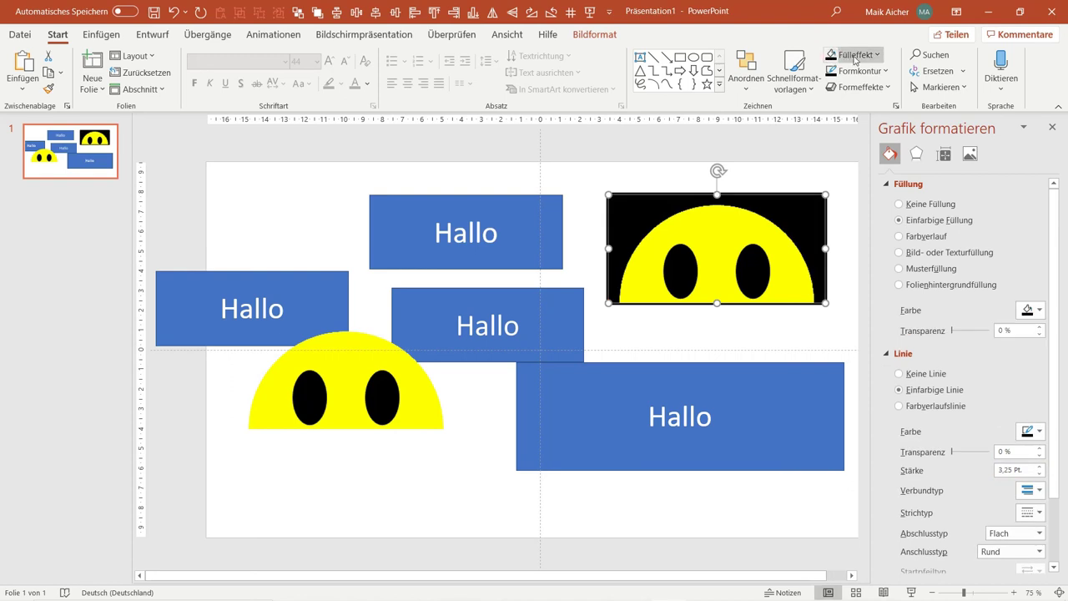
pyautogui.click(648, 173)
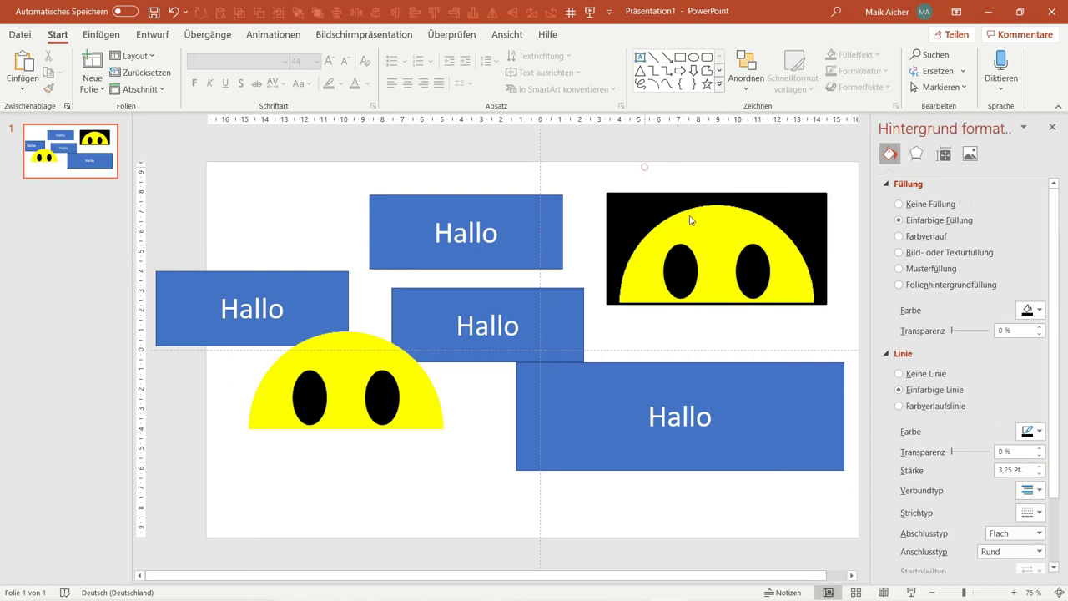
pyautogui.click(691, 222)
pyautogui.click(855, 55)
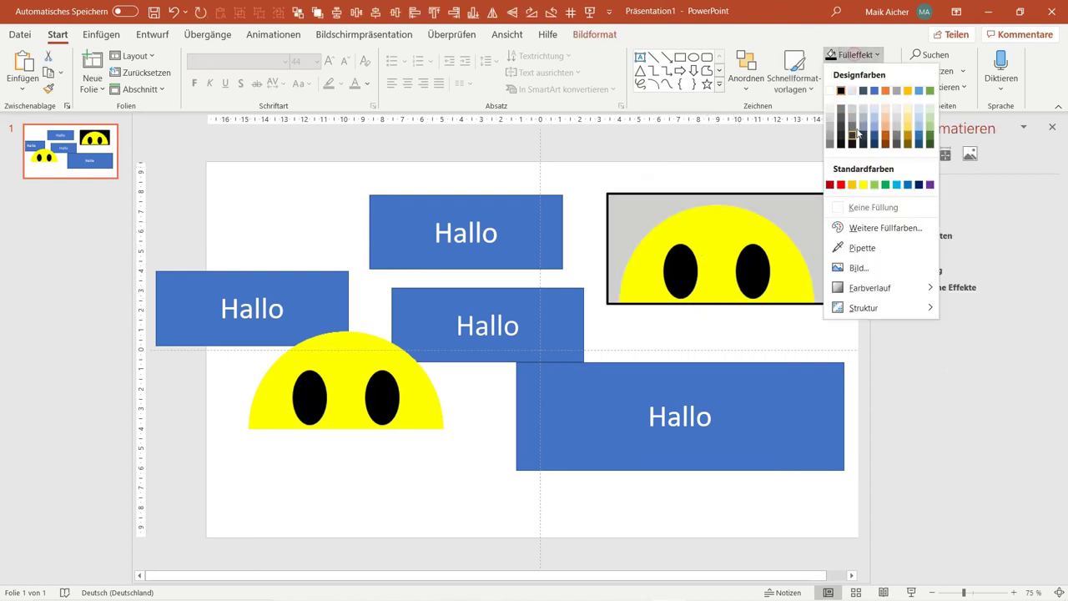
pyautogui.click(877, 127)
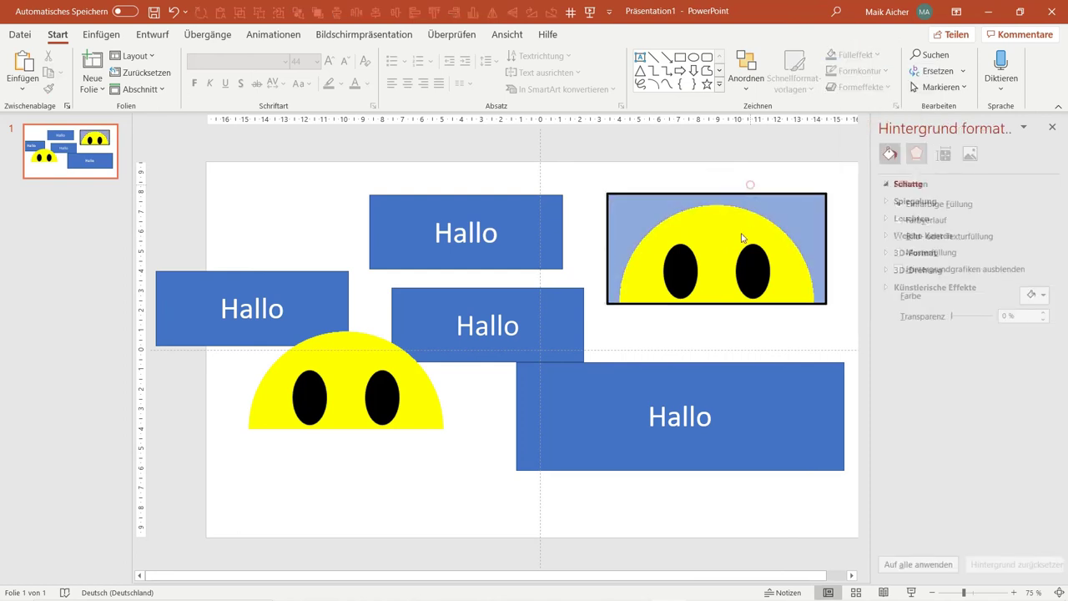
pyautogui.moveTo(734, 234)
pyautogui.mouseDown()
pyautogui.moveTo(732, 253)
pyautogui.moveTo(717, 223)
pyautogui.moveTo(694, 240)
pyautogui.mouseUp()
pyautogui.click(452, 481)
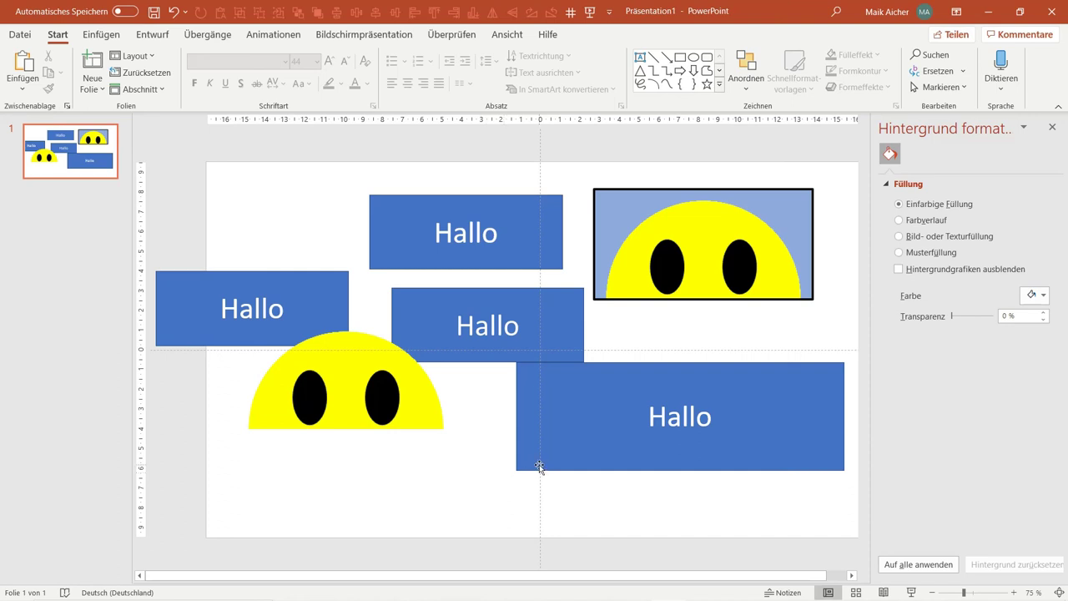
# Step: Drag the left Hallo box up and right onto the top Hallo box, then deselect it
pyautogui.moveTo(319, 284)
pyautogui.mouseDown()
pyautogui.moveTo(348, 236)
pyautogui.moveTo(376, 251)
pyautogui.mouseUp()
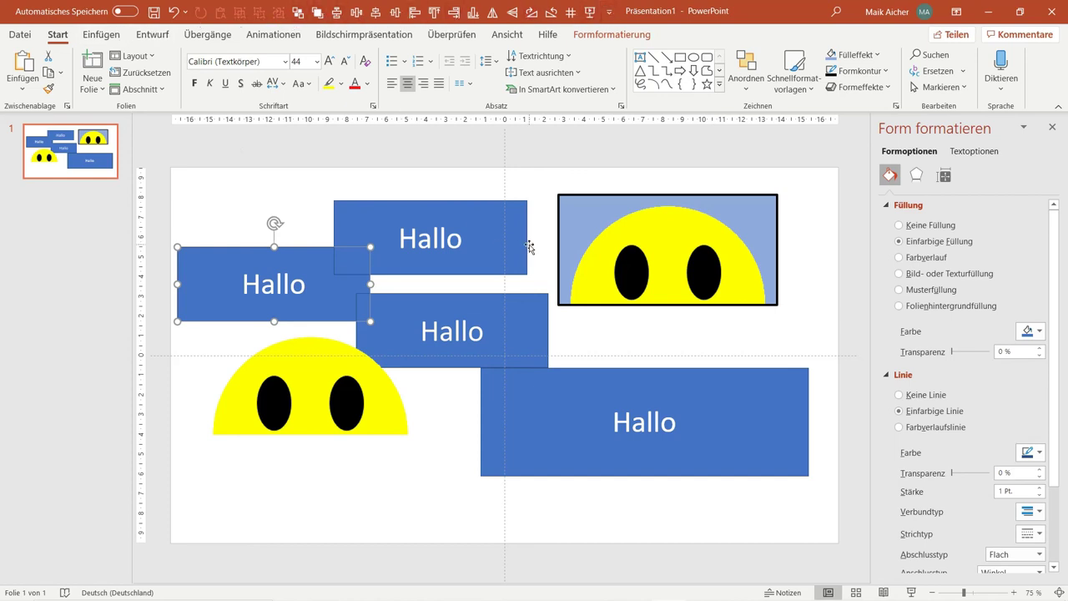
pyautogui.click(286, 184)
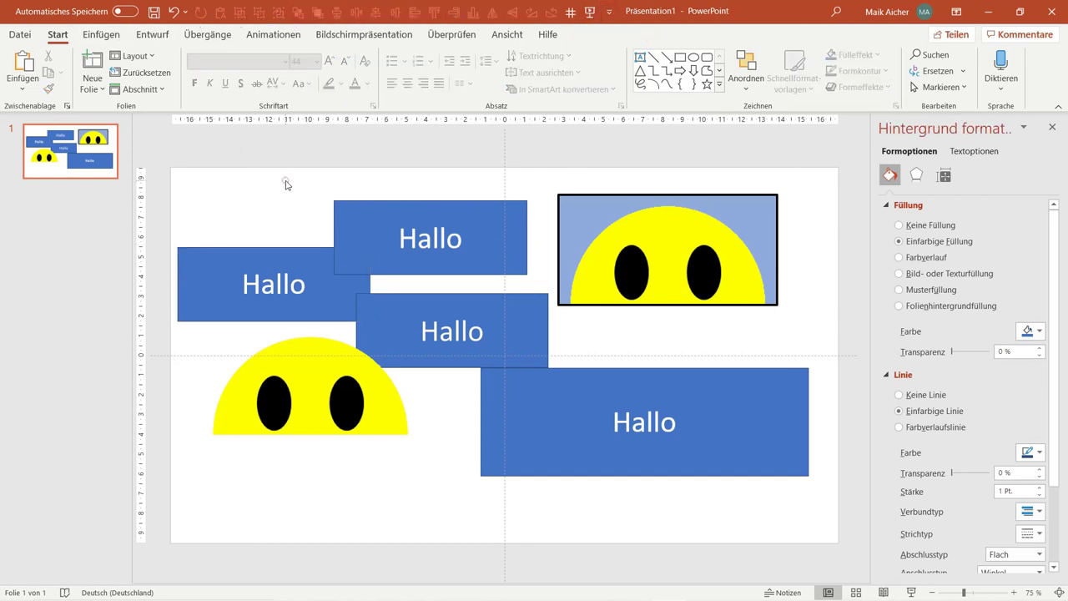